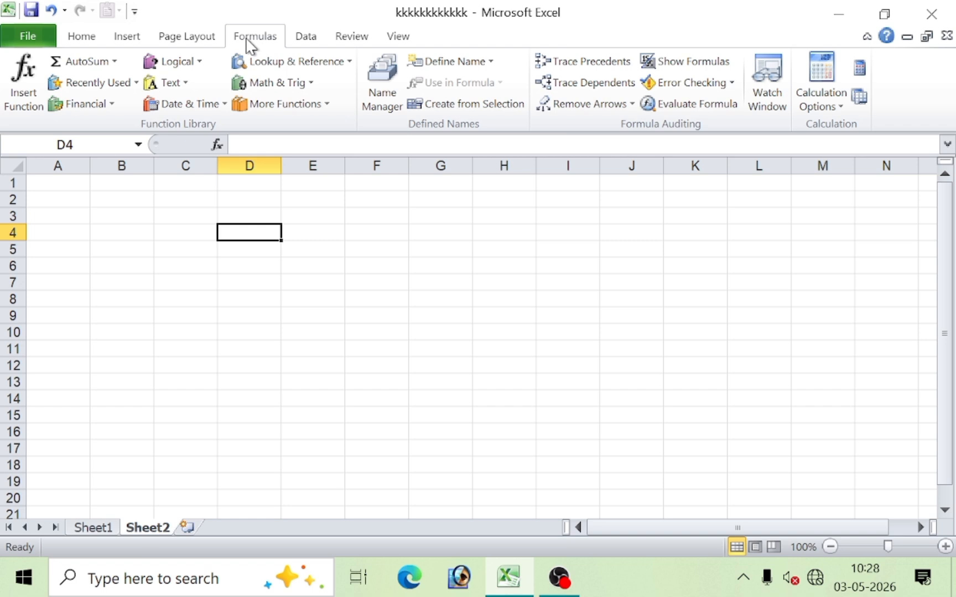
Look up the description of the AVERAGE function in the list of statistical functions
{"action": "left_click", "coordinate": [324, 110]}
{"action": "mouse_move", "coordinate": [310, 133]}
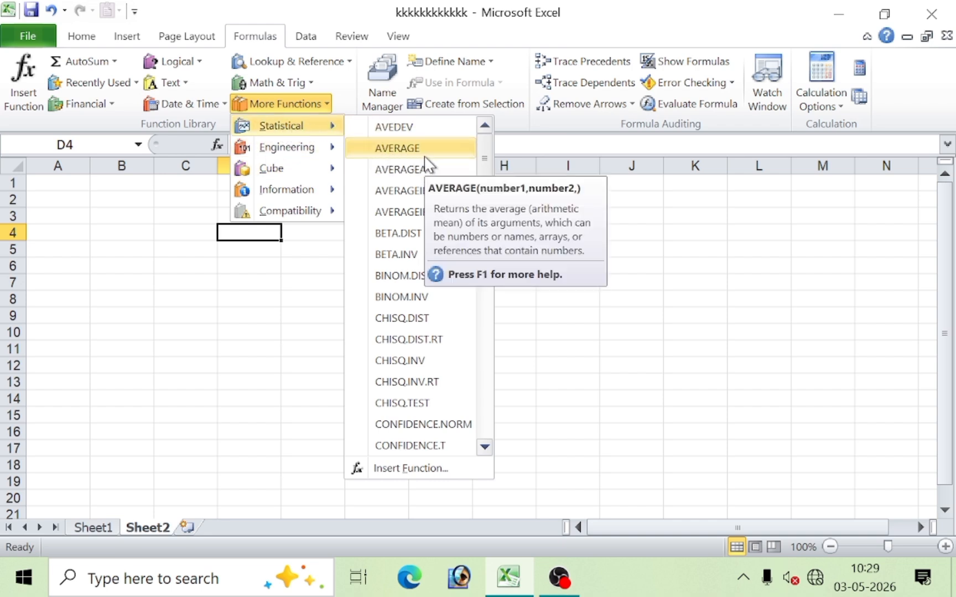
{"action": "left_click", "coordinate": [271, 341]}
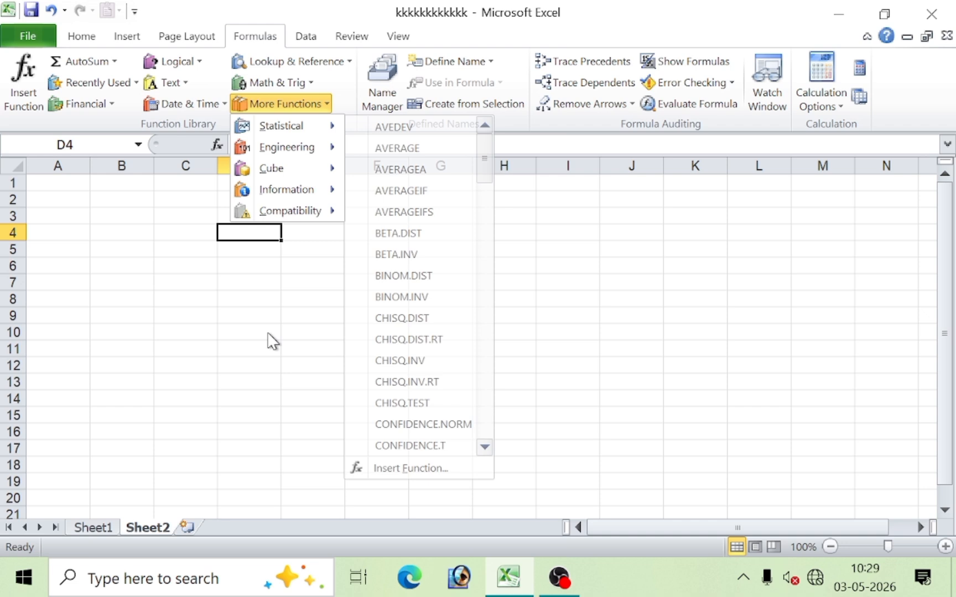
{"action": "left_click", "coordinate": [313, 248]}
Fill cells E4:E13 with a number series, entering 12 and 15 as the first two values and extending it to 39
{"action": "left_click", "coordinate": [313, 228]}
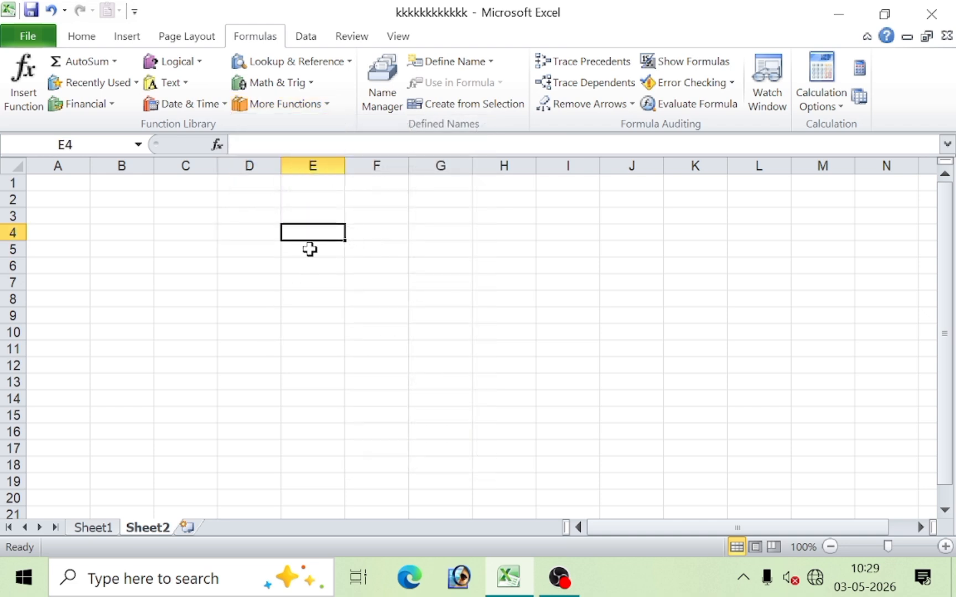
{"action": "left_click", "coordinate": [290, 252]}
{"action": "left_click", "coordinate": [313, 229]}
{"action": "type", "text": "12"}
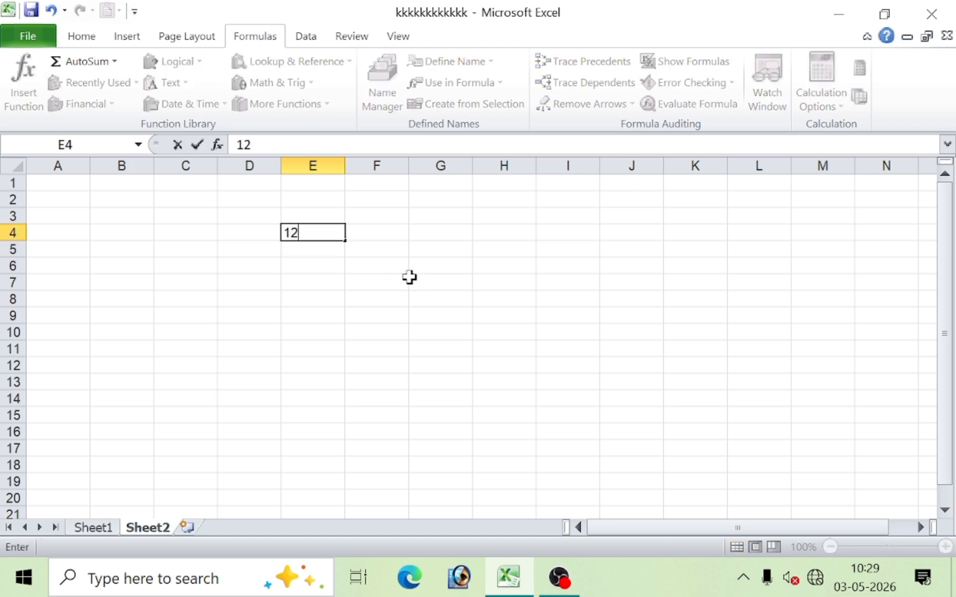
{"action": "key", "text": "Return"}
{"action": "type", "text": "15"}
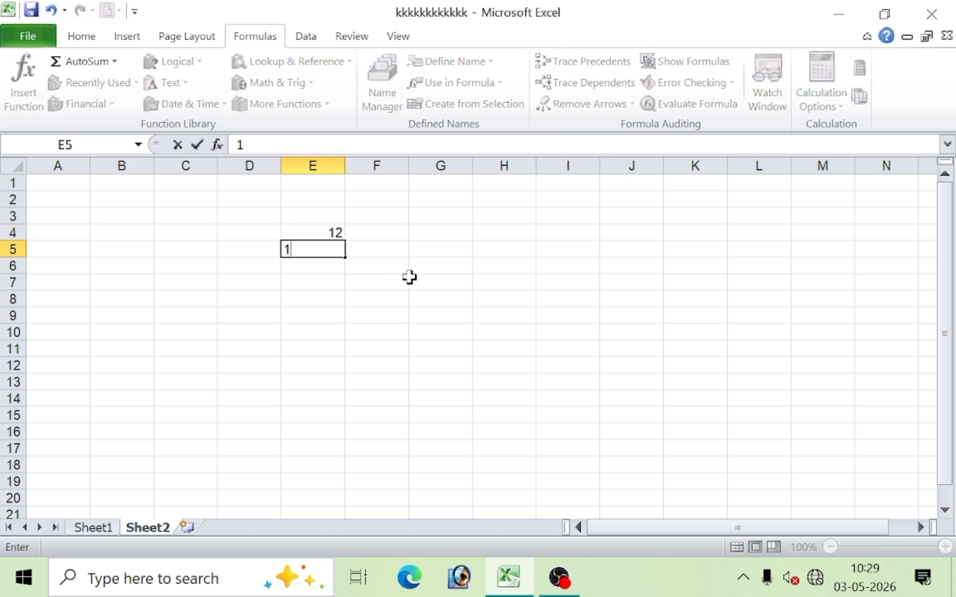
{"action": "left_click", "coordinate": [289, 299]}
{"action": "left_click_drag", "start_coordinate": [325, 231], "coordinate": [349, 387]}
{"action": "left_click", "coordinate": [368, 340]}
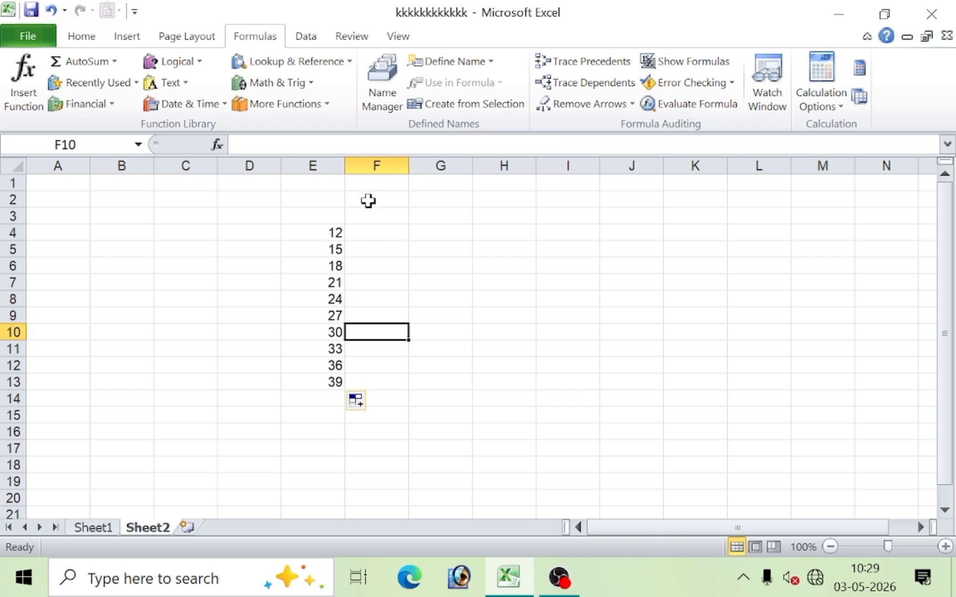
Calculate the average of E4:E13 in cell G6 with the AVERAGE function and check the entered formula
{"action": "left_click", "coordinate": [441, 267]}
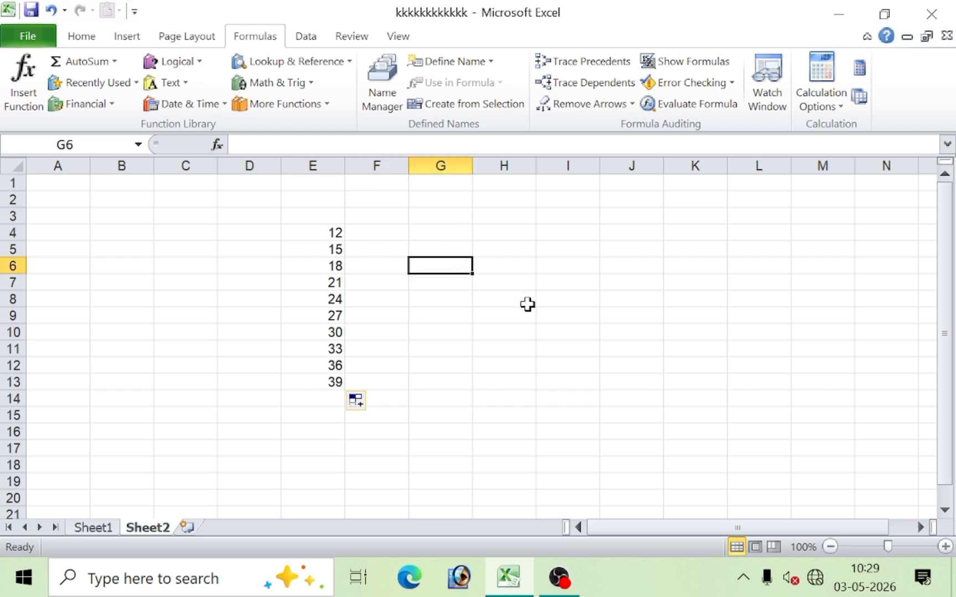
{"action": "type", "text": "="}
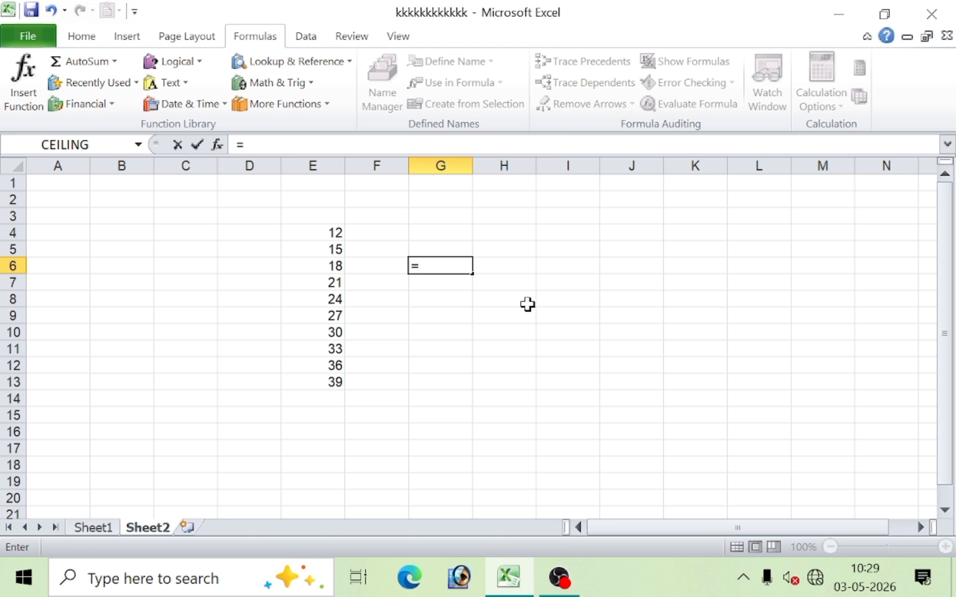
{"action": "type", "text": "av"}
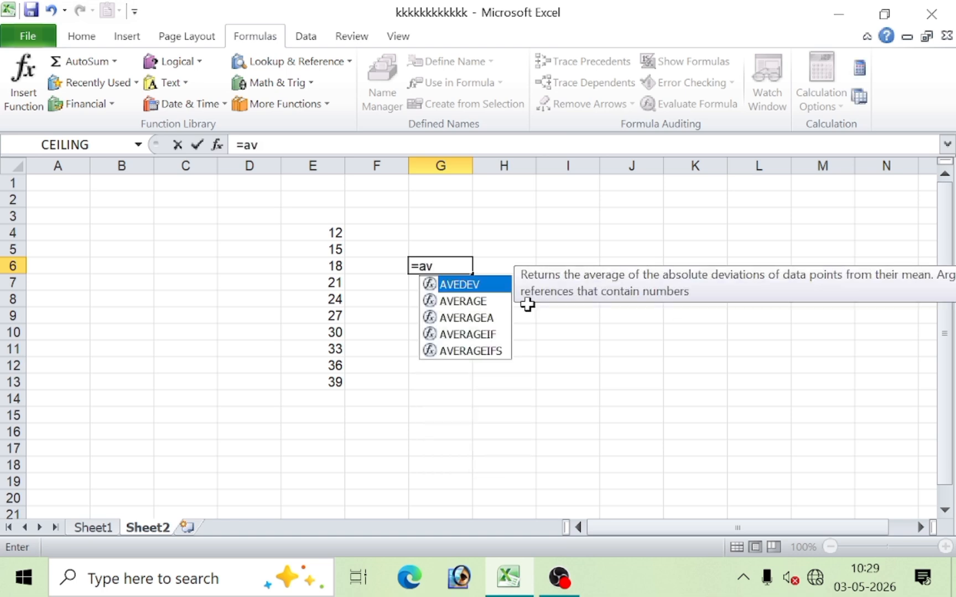
{"action": "type", "text": "e"}
{"action": "key", "text": "Down"}
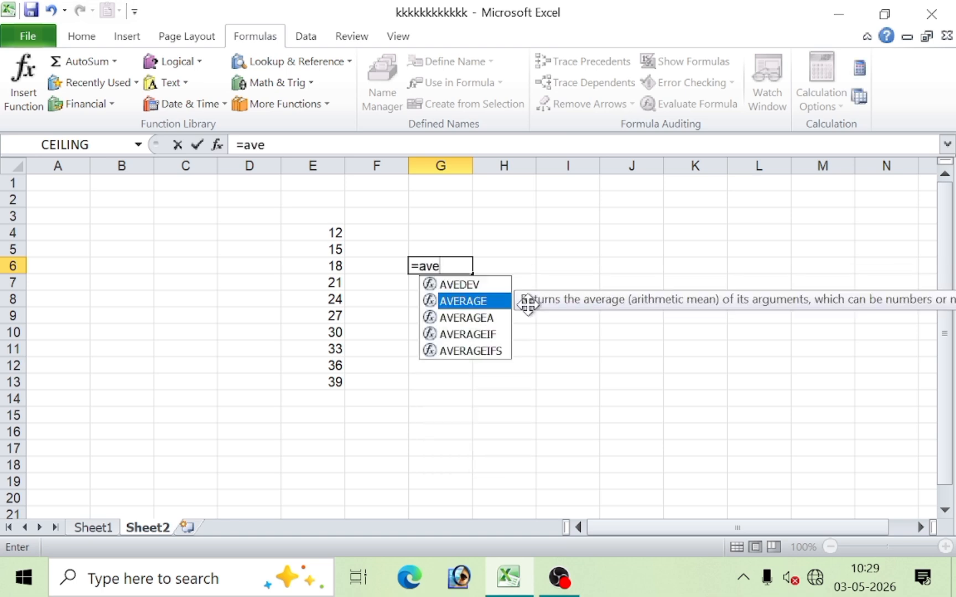
{"action": "key", "text": "Tab"}
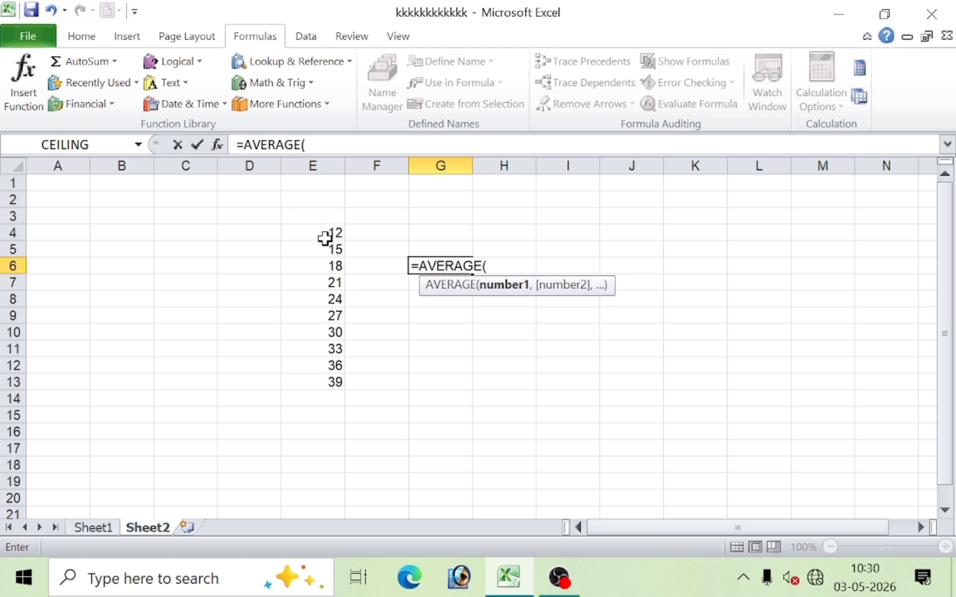
{"action": "left_click_drag", "start_coordinate": [311, 235], "coordinate": [331, 375]}
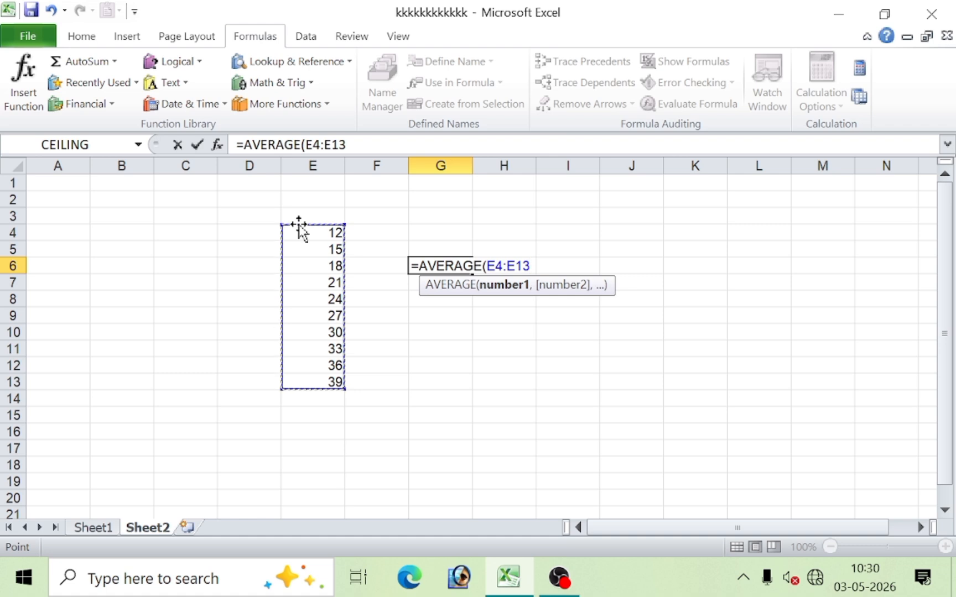
{"action": "type", "text": ")"}
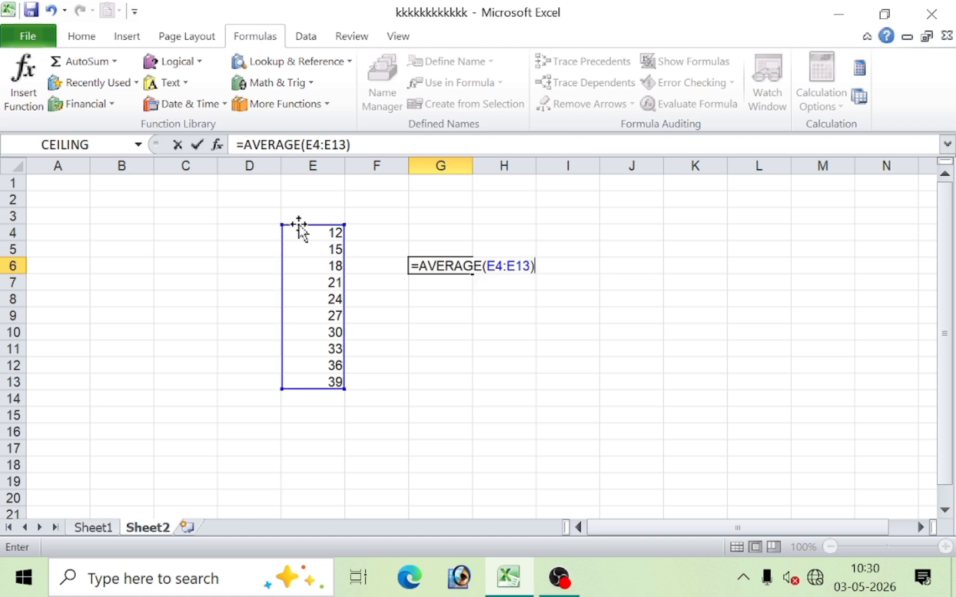
{"action": "key", "text": "Return"}
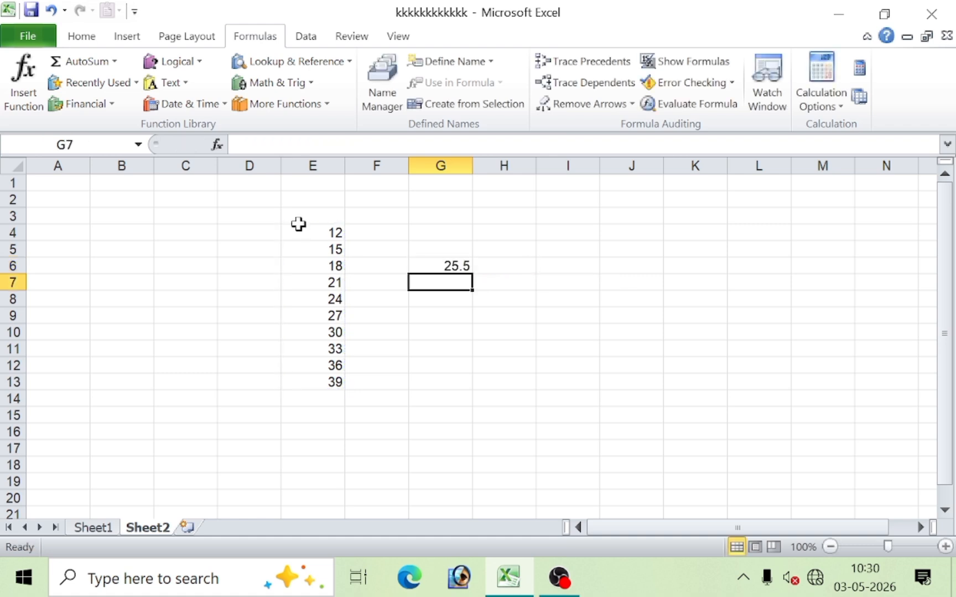
{"action": "left_click", "coordinate": [425, 264]}
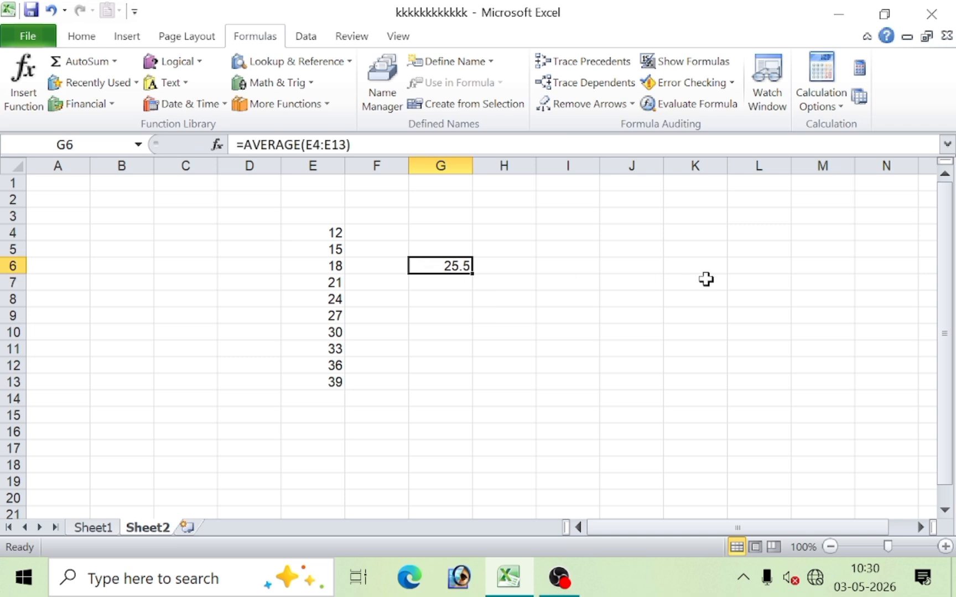
{"action": "left_click", "coordinate": [258, 332]}
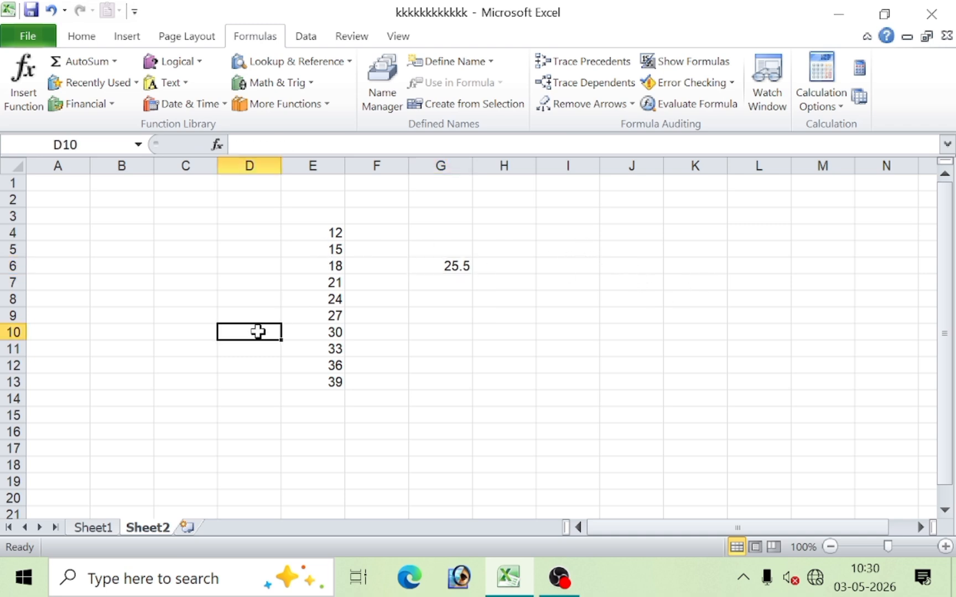
Switch to Sheet1 and look through the rows of its customer sales table
{"action": "left_click", "coordinate": [95, 528]}
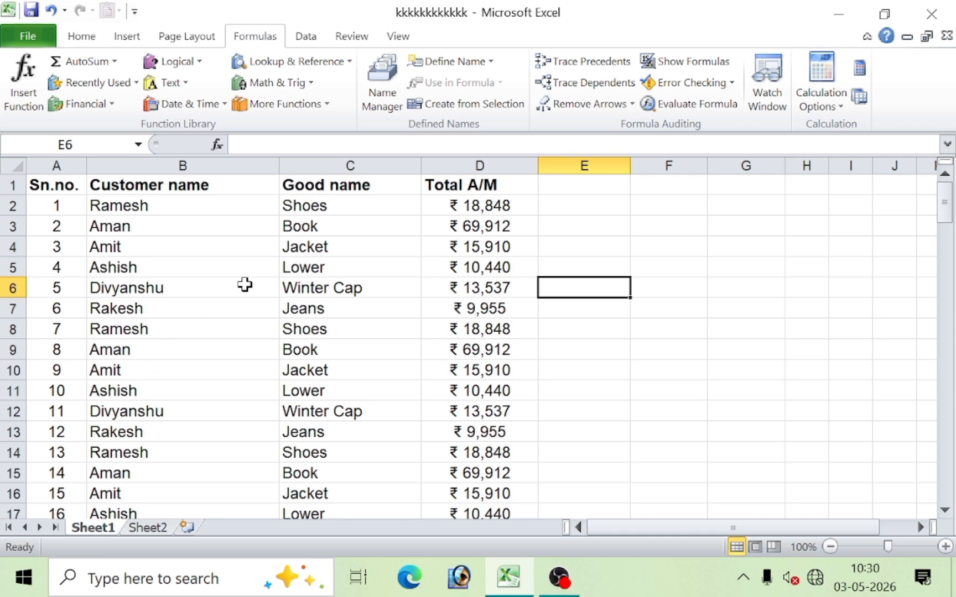
{"action": "left_click", "coordinate": [619, 228]}
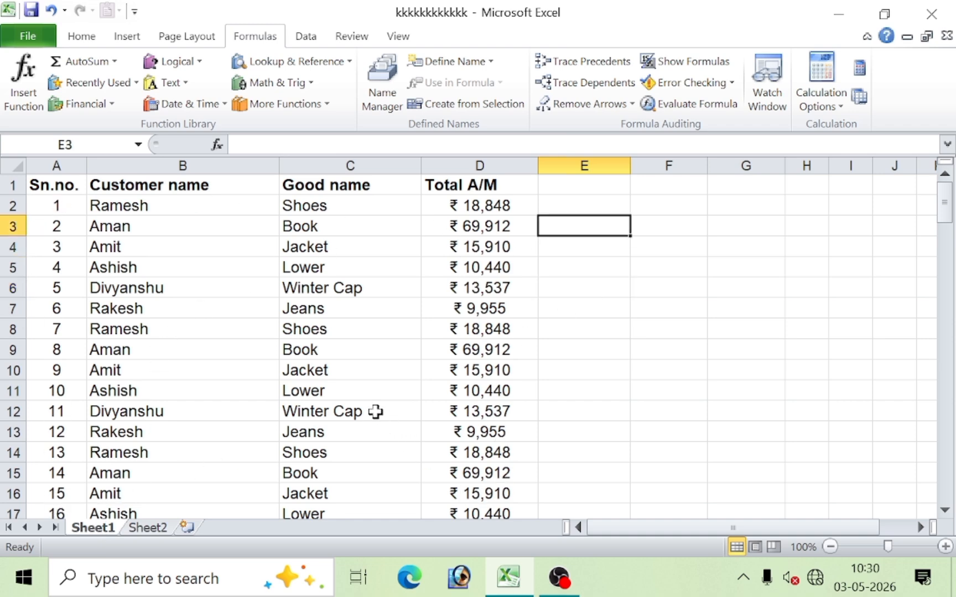
{"action": "scroll", "coordinate": [365, 401], "scroll_direction": "down", "scroll_amount": 14}
{"action": "scroll", "coordinate": [364, 401], "scroll_direction": "up", "scroll_amount": 14}
Calculate the average of the Total A/M amounts in D2:D51 in cell E5 with AVERAGE and check the formula
{"action": "left_click", "coordinate": [623, 266]}
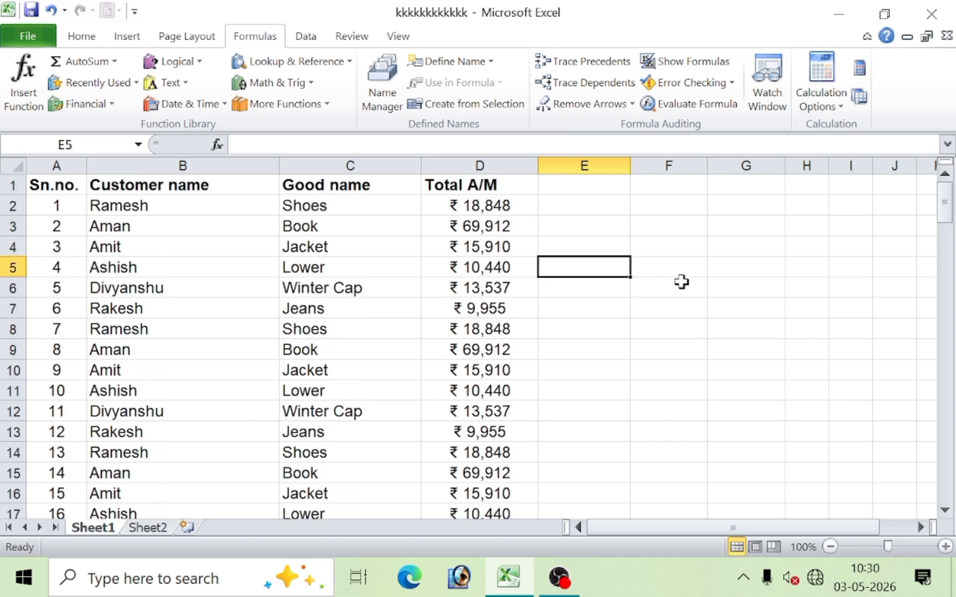
{"action": "type", "text": "=av er"}
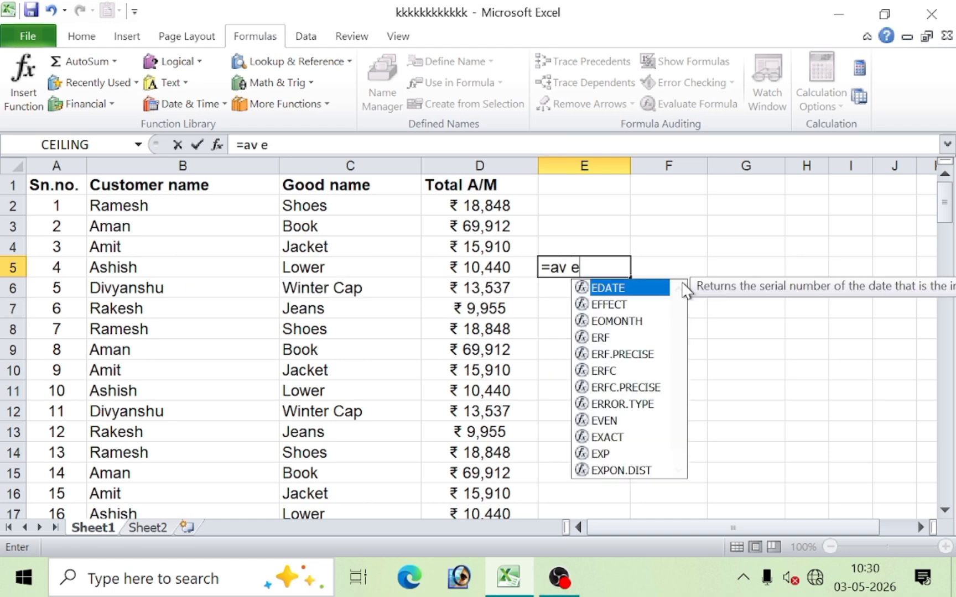
{"action": "key", "text": "BackSpace"}
{"action": "key", "text": "BackSpace"}
{"action": "key", "text": "BackSpace"}
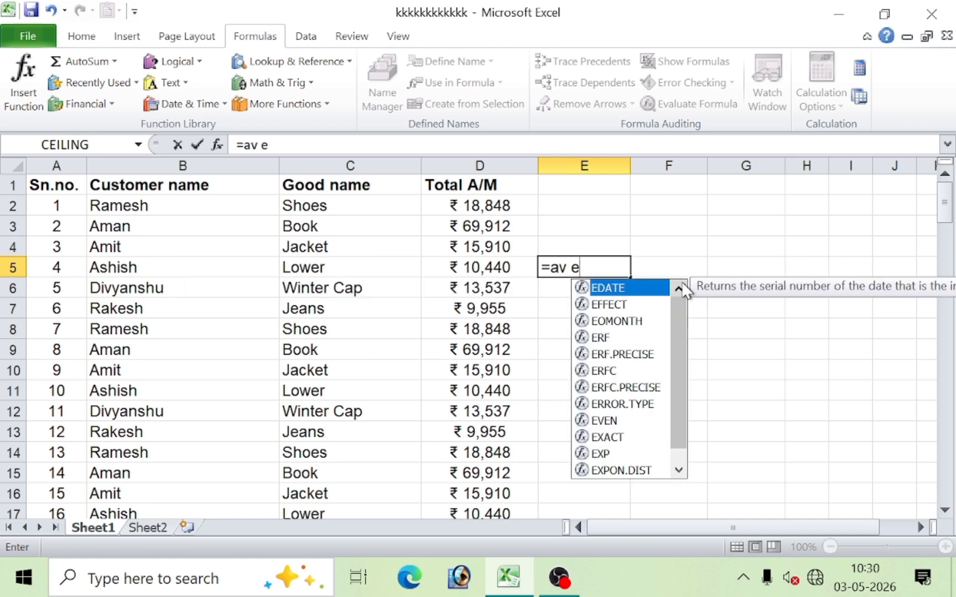
{"action": "type", "text": "er"}
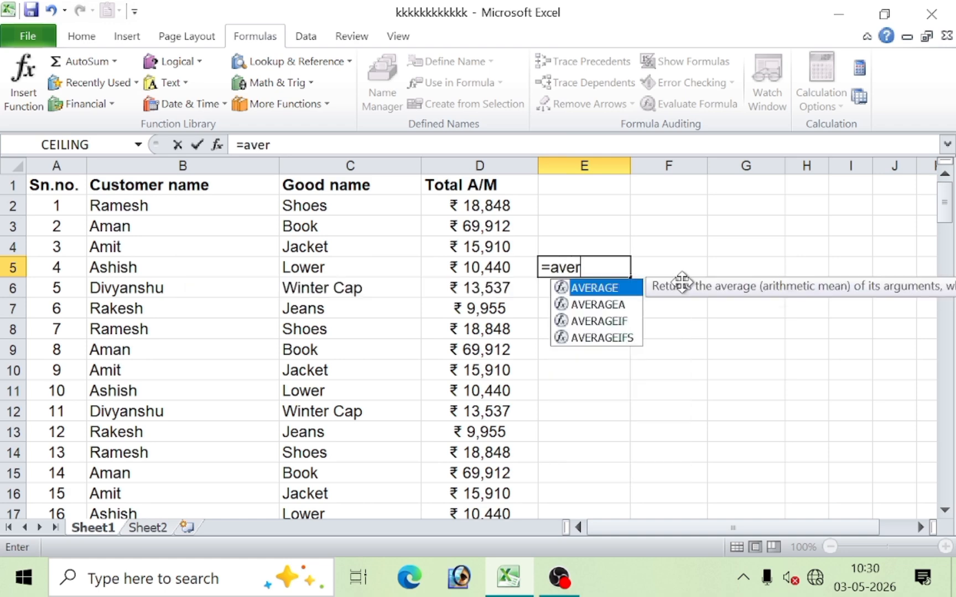
{"action": "type", "text": "a"}
{"action": "key", "text": "Tab"}
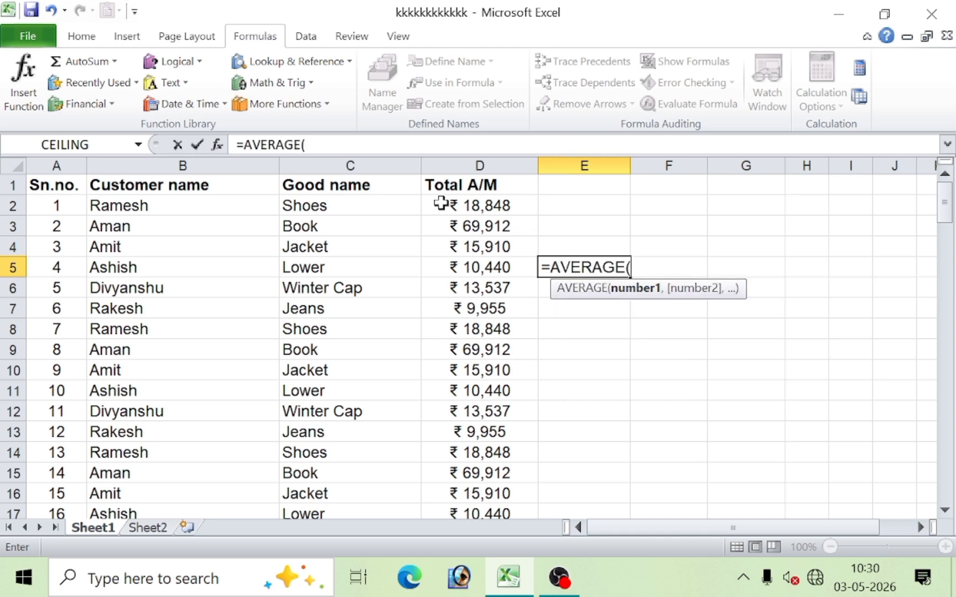
{"action": "left_click_drag", "start_coordinate": [441, 200], "coordinate": [470, 471]}
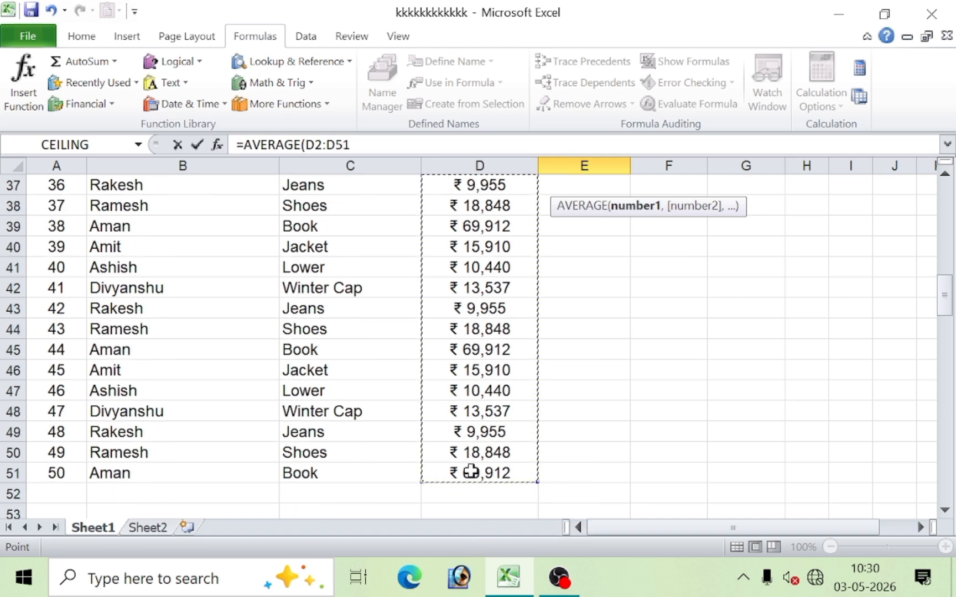
{"action": "key", "text": "Return"}
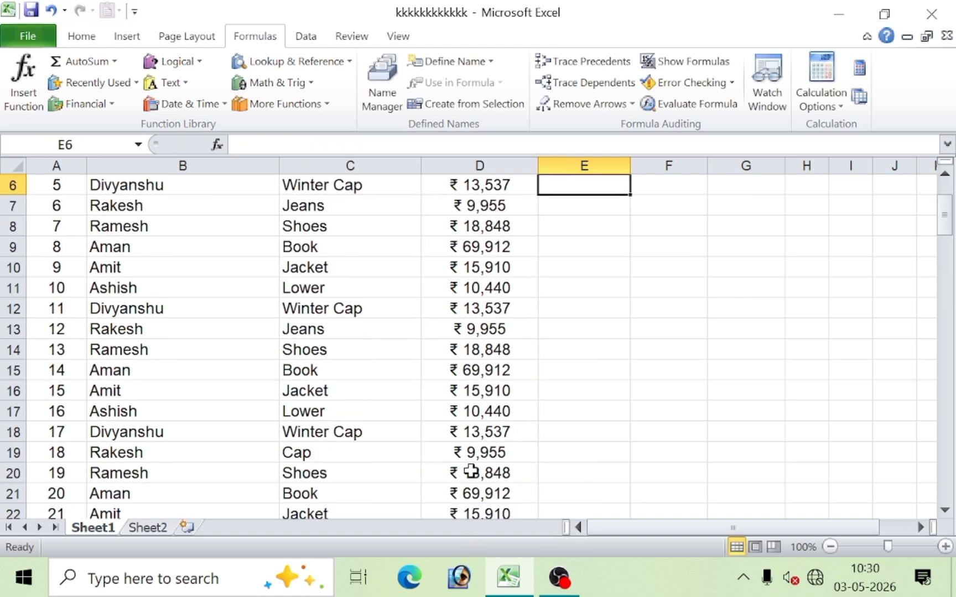
{"action": "scroll", "coordinate": [664, 441], "scroll_direction": "up", "scroll_amount": 2}
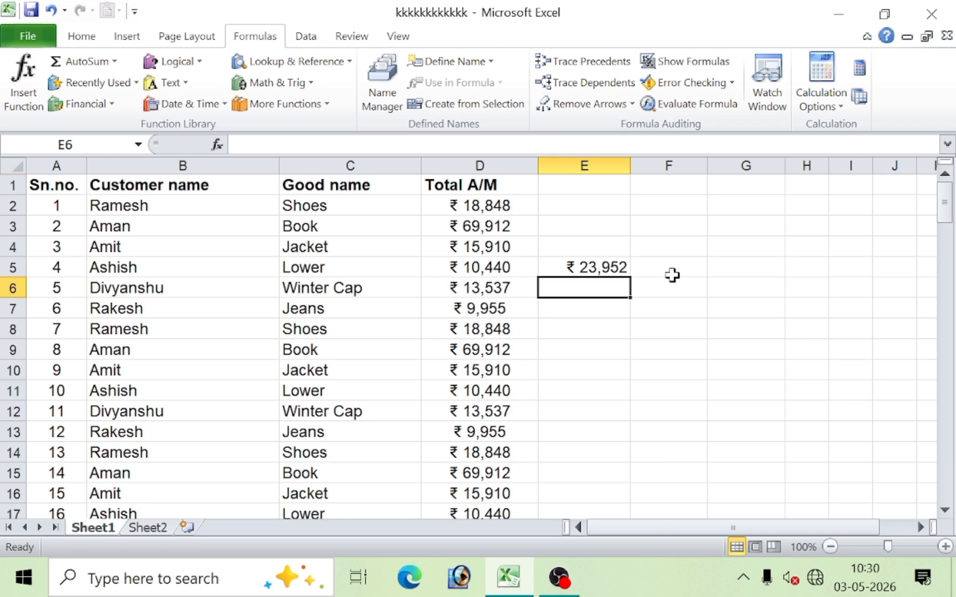
{"action": "left_click", "coordinate": [613, 267]}
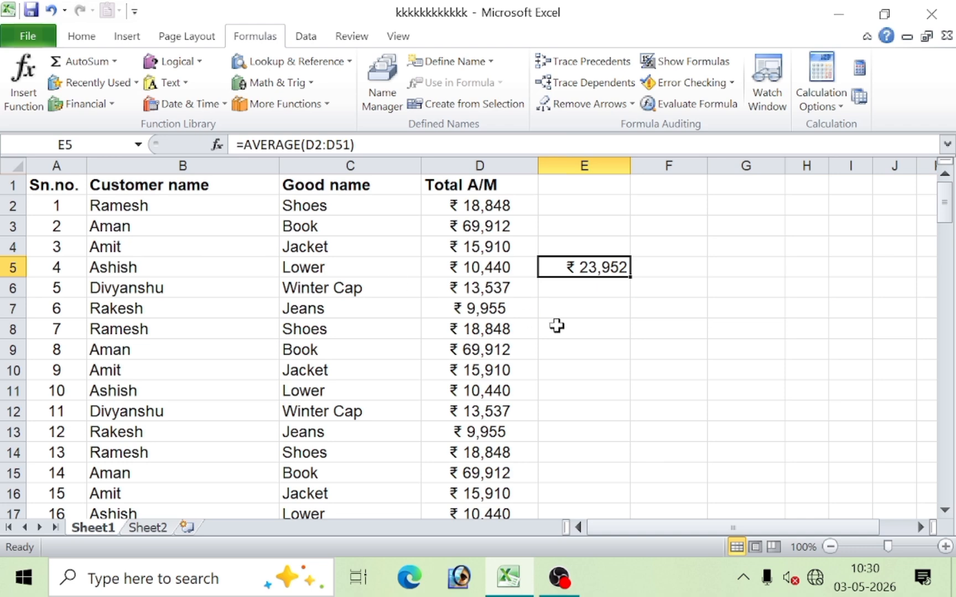
{"action": "left_click", "coordinate": [622, 342]}
{"action": "left_click", "coordinate": [615, 259]}
{"action": "left_click", "coordinate": [614, 343]}
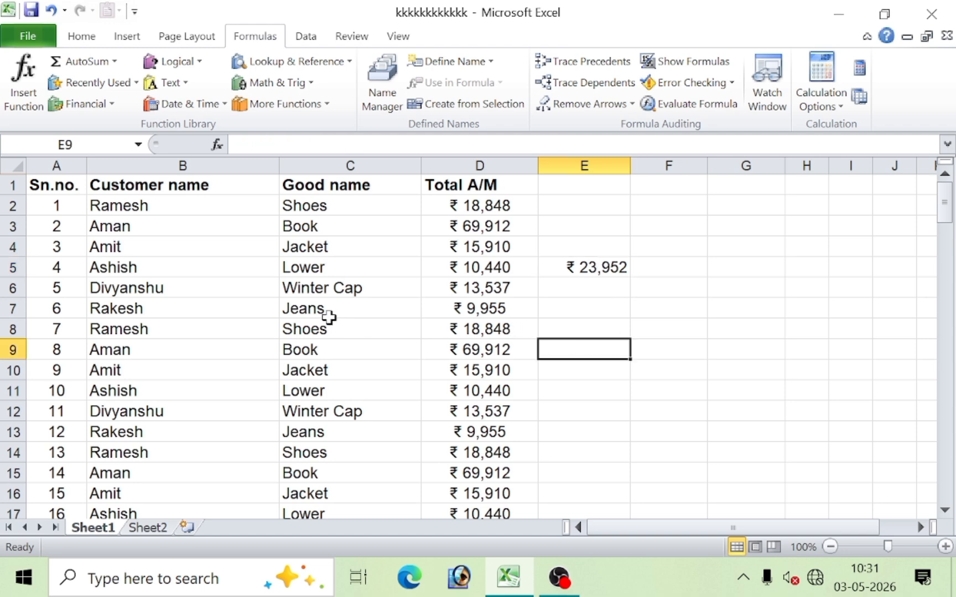
Find the COUNT function in the list of statistical functions and read its description
{"action": "left_click", "coordinate": [299, 108]}
{"action": "mouse_move", "coordinate": [300, 128]}
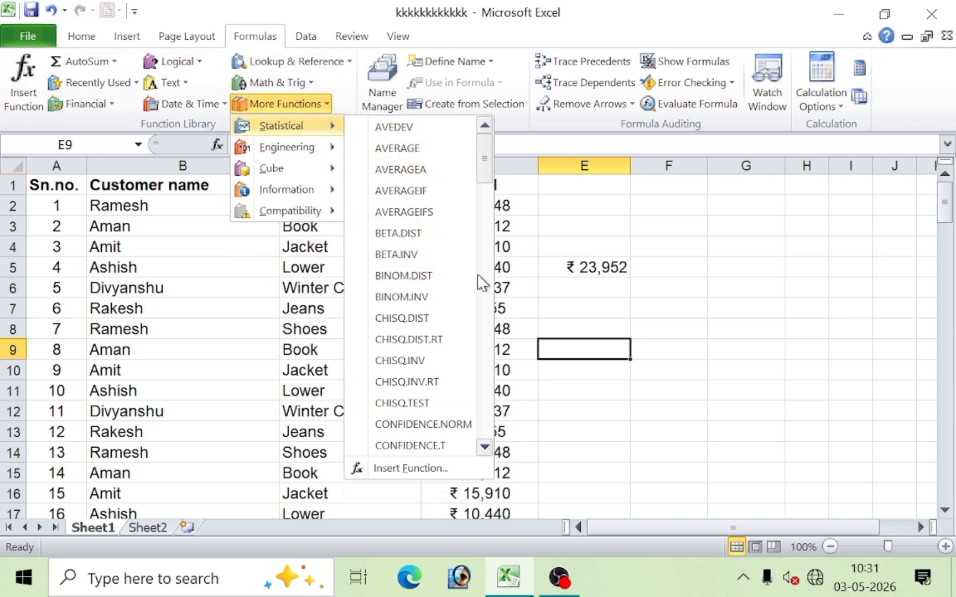
{"action": "left_click", "coordinate": [485, 447]}
{"action": "left_click", "coordinate": [487, 446]}
{"action": "left_click", "coordinate": [487, 447]}
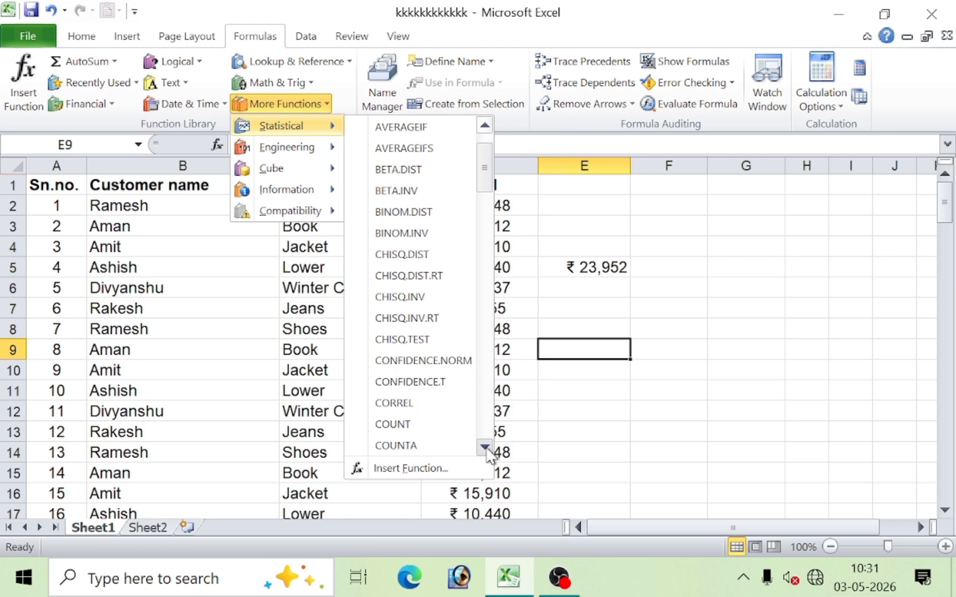
{"action": "left_click", "coordinate": [486, 447]}
{"action": "left_click", "coordinate": [486, 447]}
{"action": "left_click", "coordinate": [486, 447]}
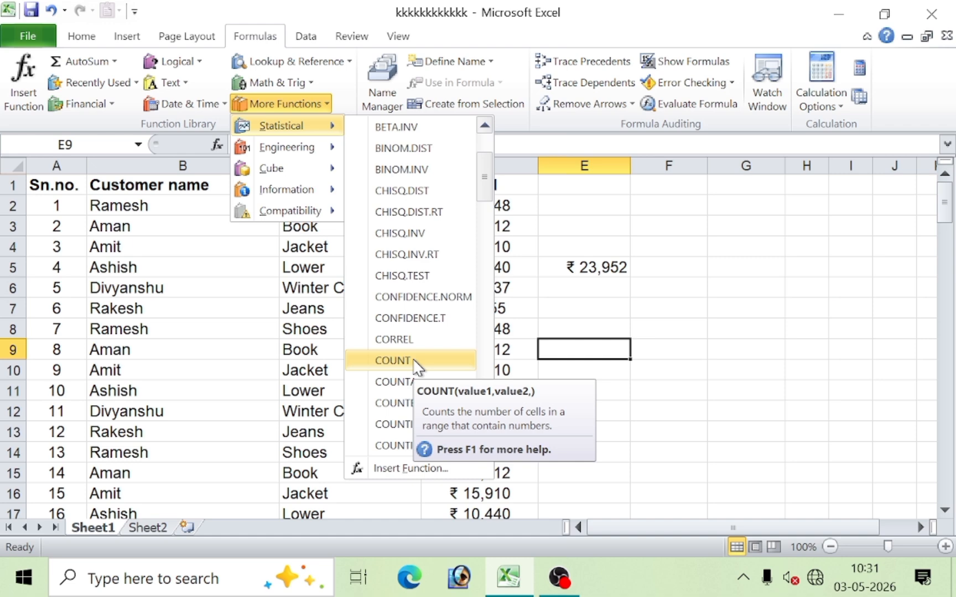
{"action": "left_click", "coordinate": [600, 259]}
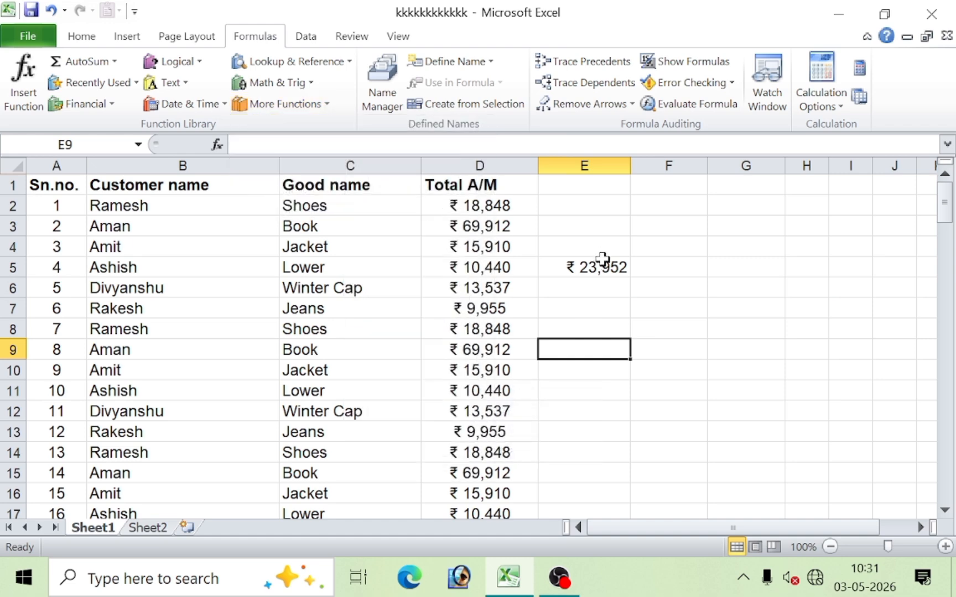
Replace the average in E5 with a COUNT of the numeric cells in A1:D51 and check the formula
{"action": "left_click", "coordinate": [602, 259]}
{"action": "key", "text": "Delete"}
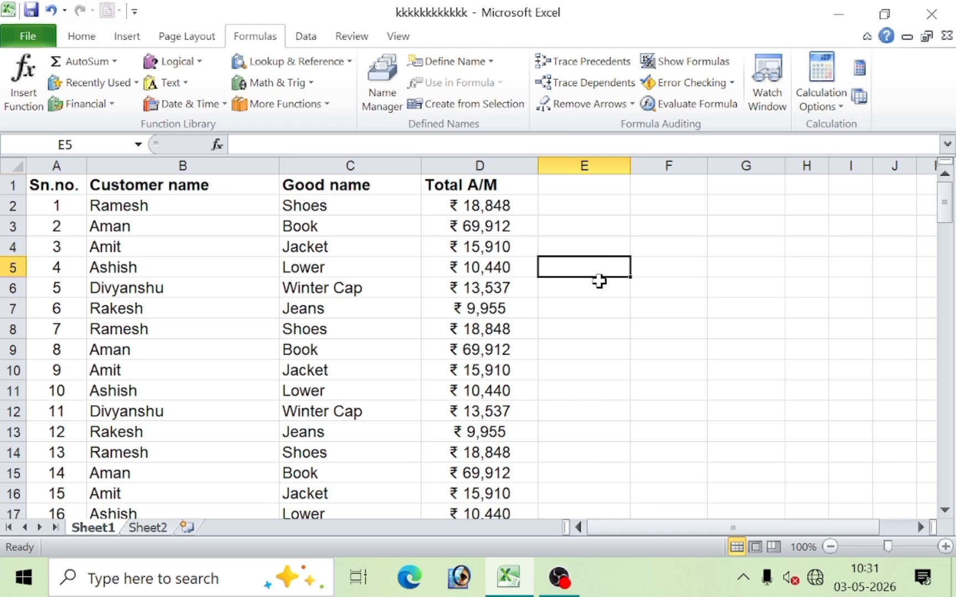
{"action": "type", "text": "="}
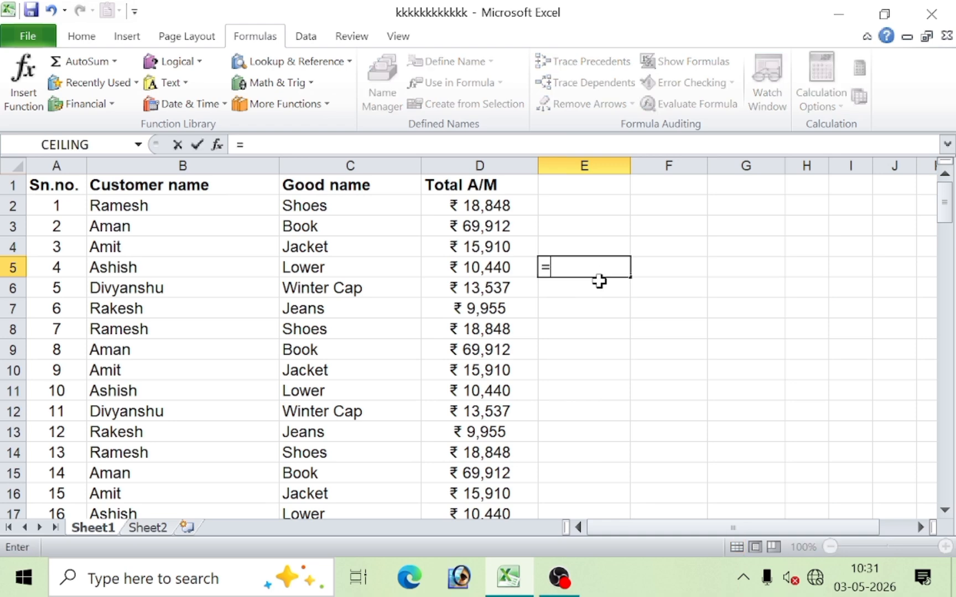
{"action": "type", "text": "count"}
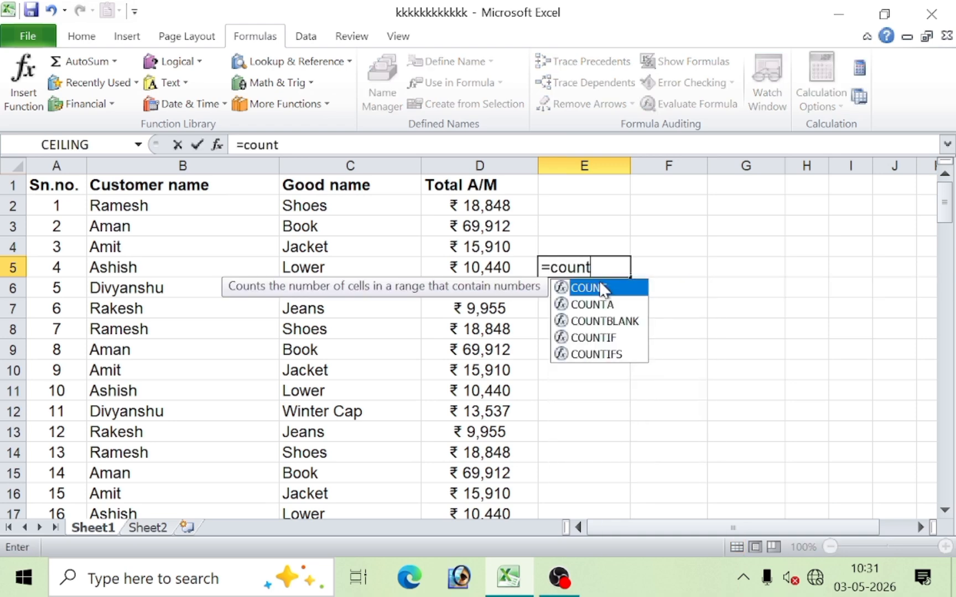
{"action": "type", "text": "("}
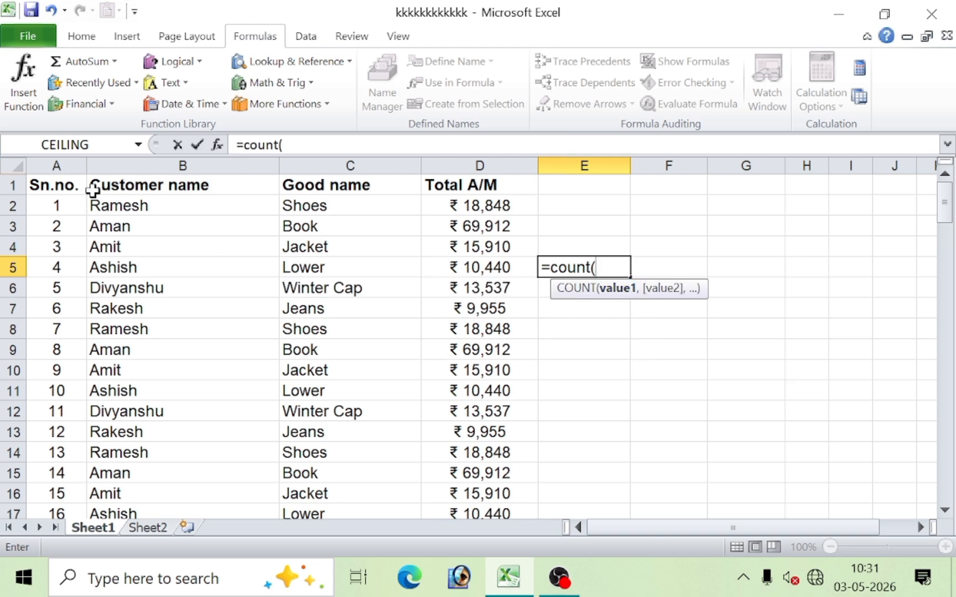
{"action": "left_click_drag", "start_coordinate": [64, 188], "coordinate": [484, 471]}
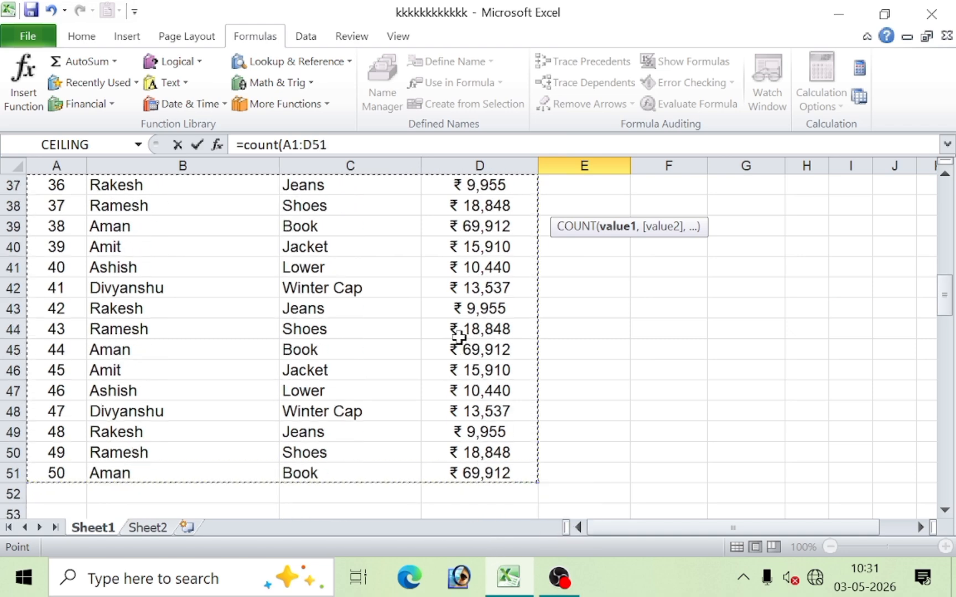
{"action": "type", "text": ")"}
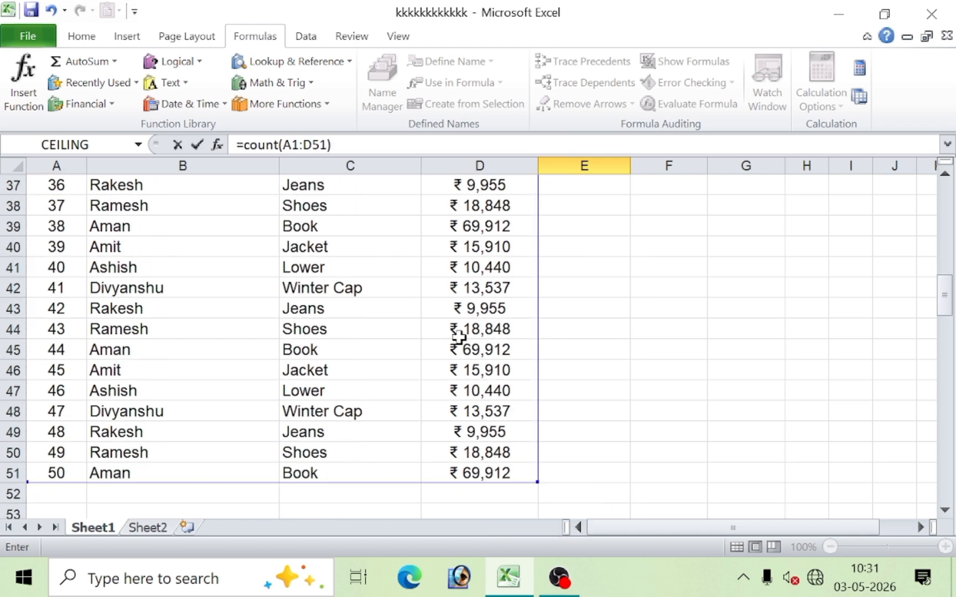
{"action": "key", "text": "Return"}
{"action": "scroll", "coordinate": [481, 326], "scroll_direction": "up", "scroll_amount": 2}
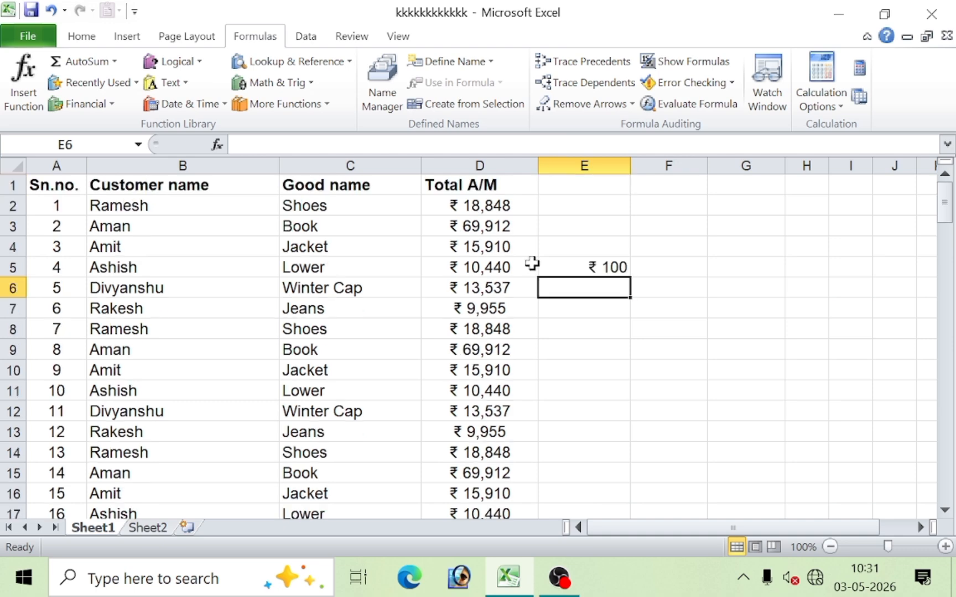
{"action": "left_click", "coordinate": [586, 269]}
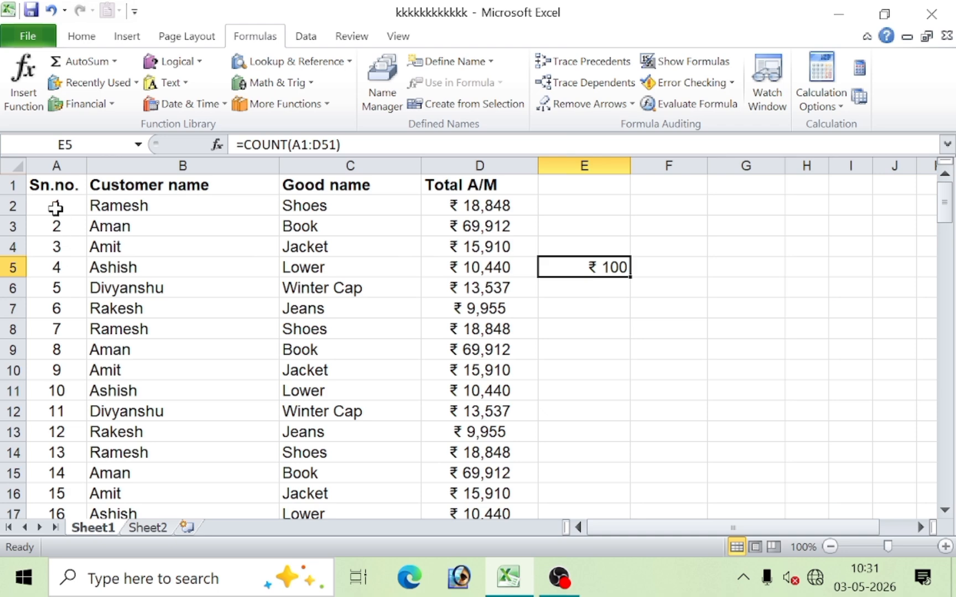
Highlight the numeric cells in the Sn.no. and Total A/M columns and compare them with the COUNT result in E5
{"action": "left_click_drag", "start_coordinate": [55, 207], "coordinate": [56, 414]}
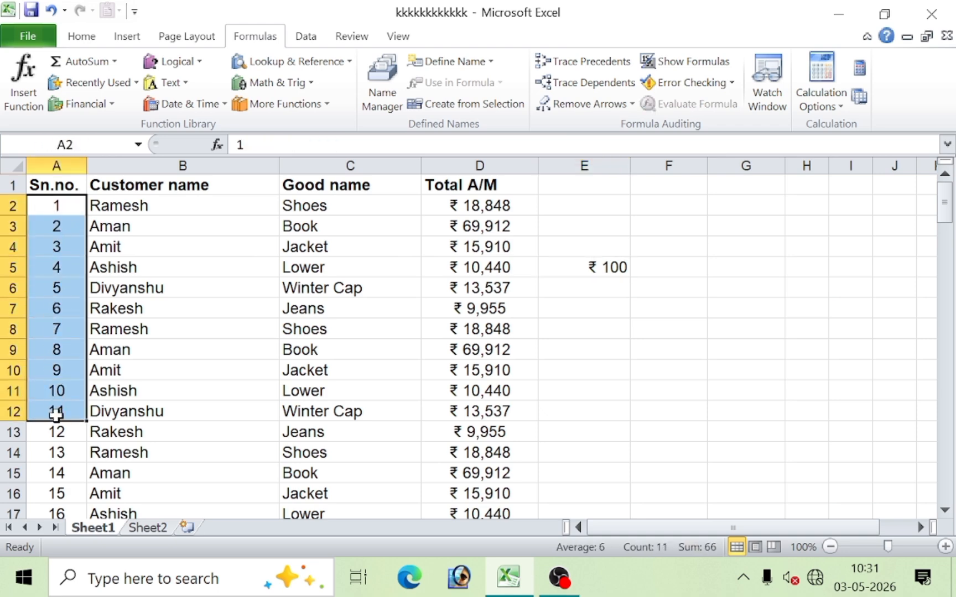
{"action": "left_click_drag", "start_coordinate": [451, 211], "coordinate": [461, 546]}
{"action": "scroll", "coordinate": [452, 389], "scroll_direction": "up", "scroll_amount": 2}
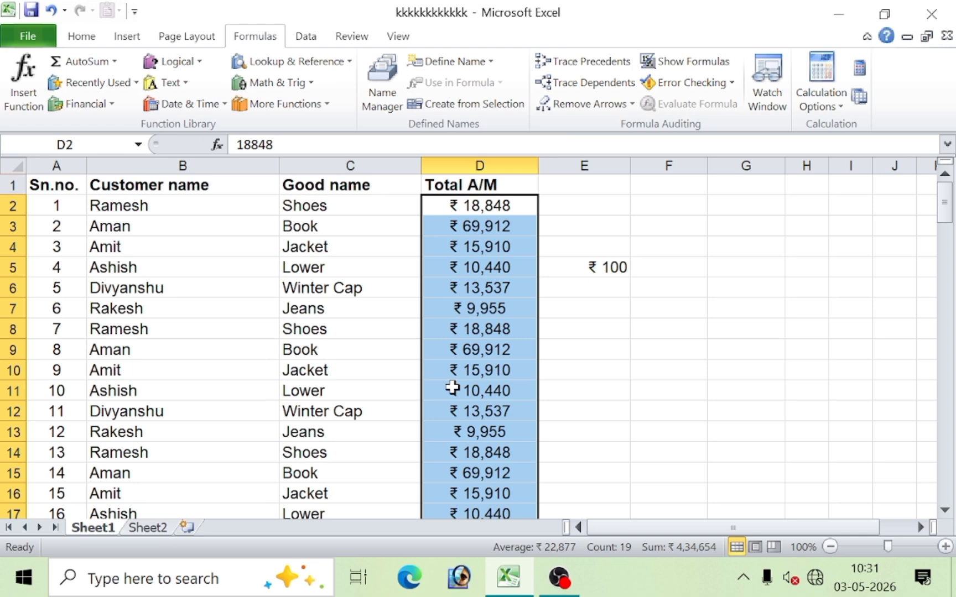
{"action": "left_click", "coordinate": [61, 304]}
{"action": "left_click", "coordinate": [441, 304]}
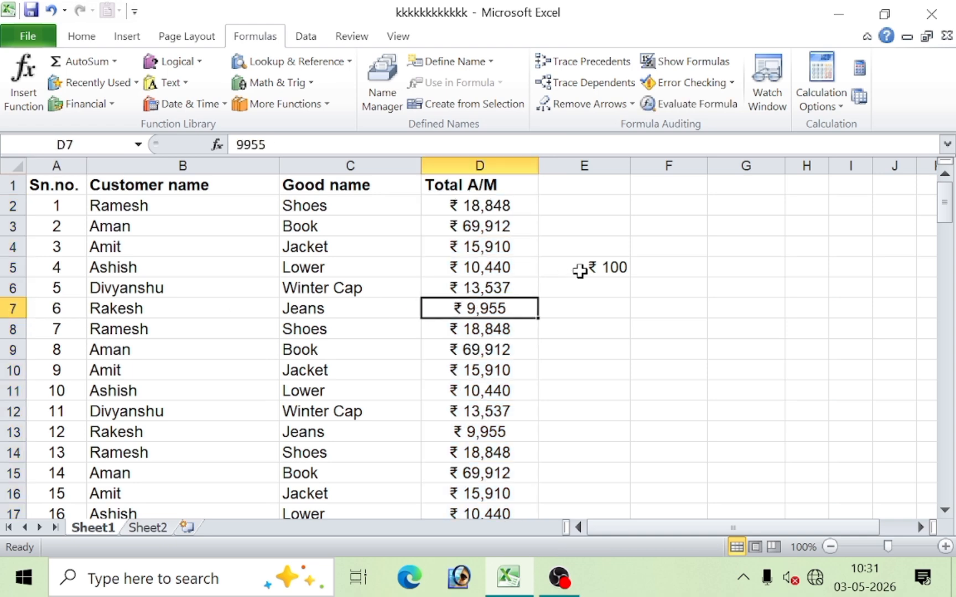
{"action": "left_click", "coordinate": [606, 264]}
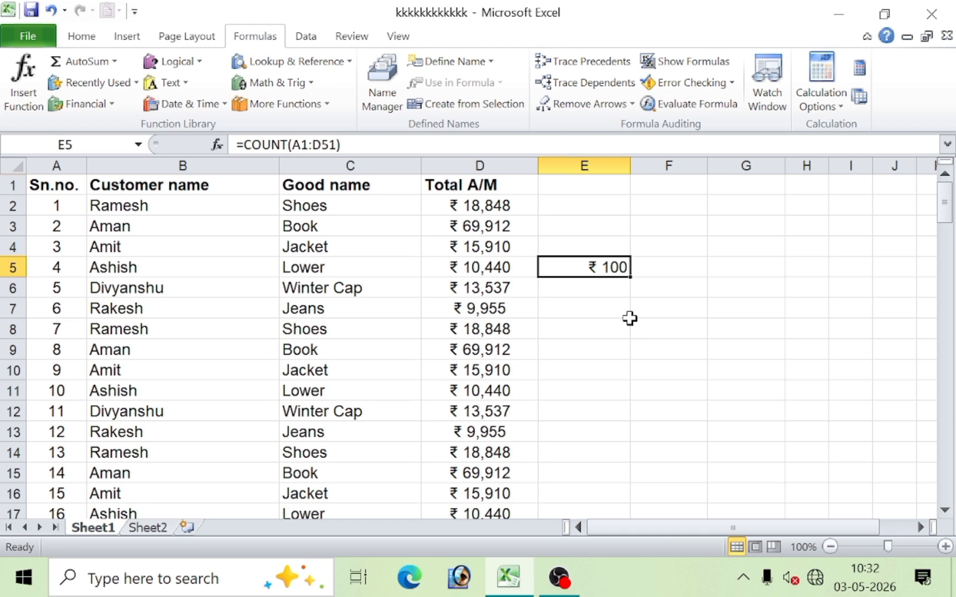
Clear the COUNT result from E5 and read the description of COUNTA in the list of statistical functions
{"action": "left_click", "coordinate": [607, 327]}
{"action": "left_click", "coordinate": [601, 269]}
{"action": "left_click", "coordinate": [307, 104]}
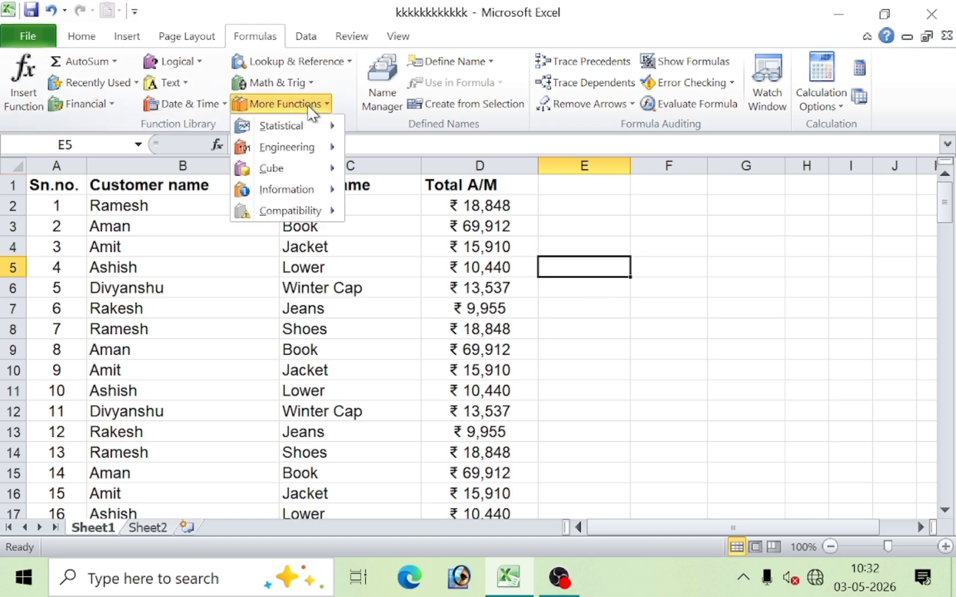
{"action": "mouse_move", "coordinate": [297, 125]}
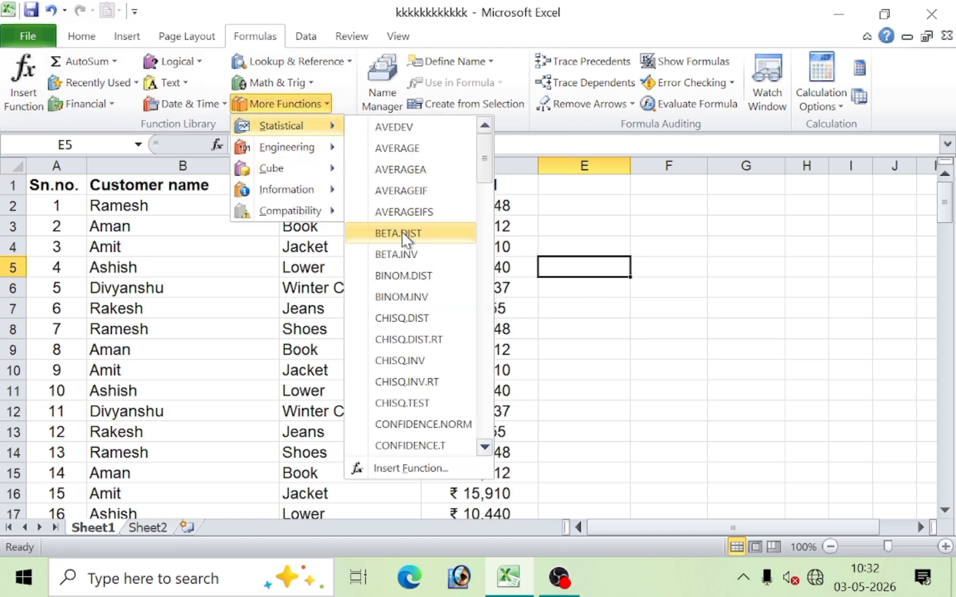
{"action": "left_click_drag", "start_coordinate": [486, 164], "coordinate": [477, 205]}
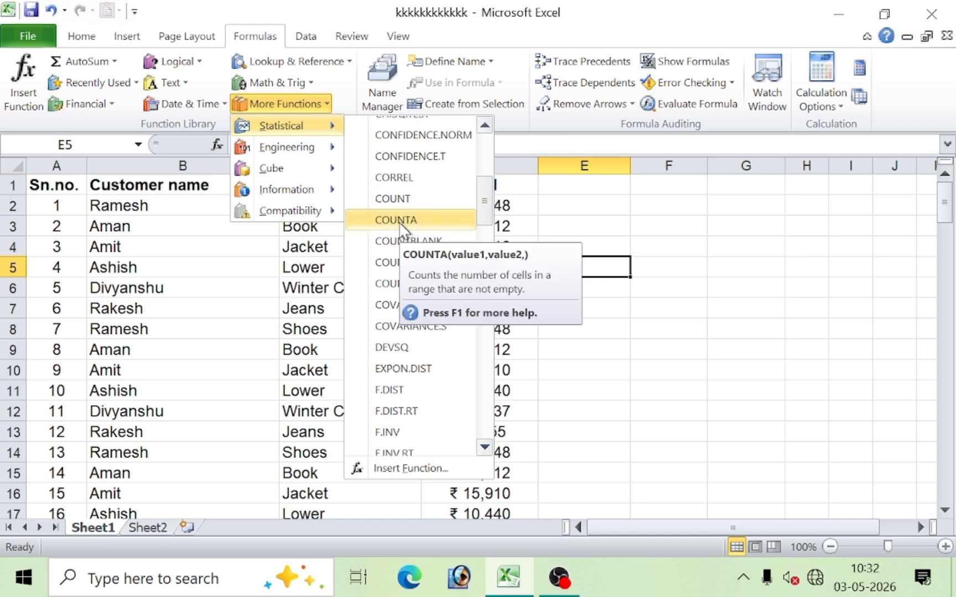
{"action": "left_click", "coordinate": [646, 243]}
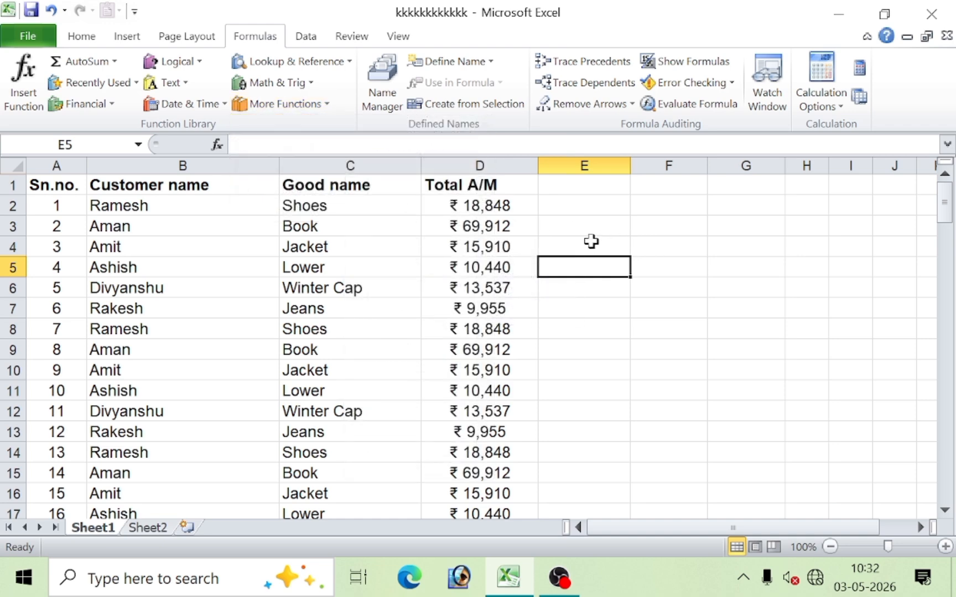
Count the non-empty cells of A1:D51 in cell E5 with the COUNTA function and check the formula
{"action": "left_click", "coordinate": [591, 241]}
{"action": "left_click", "coordinate": [596, 267]}
{"action": "type", "text": "="}
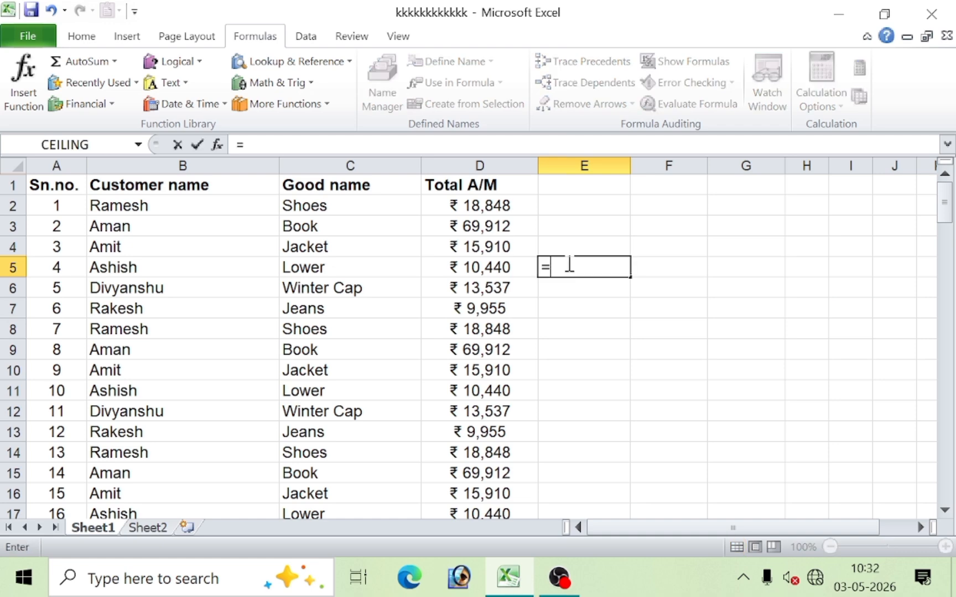
{"action": "type", "text": "co"}
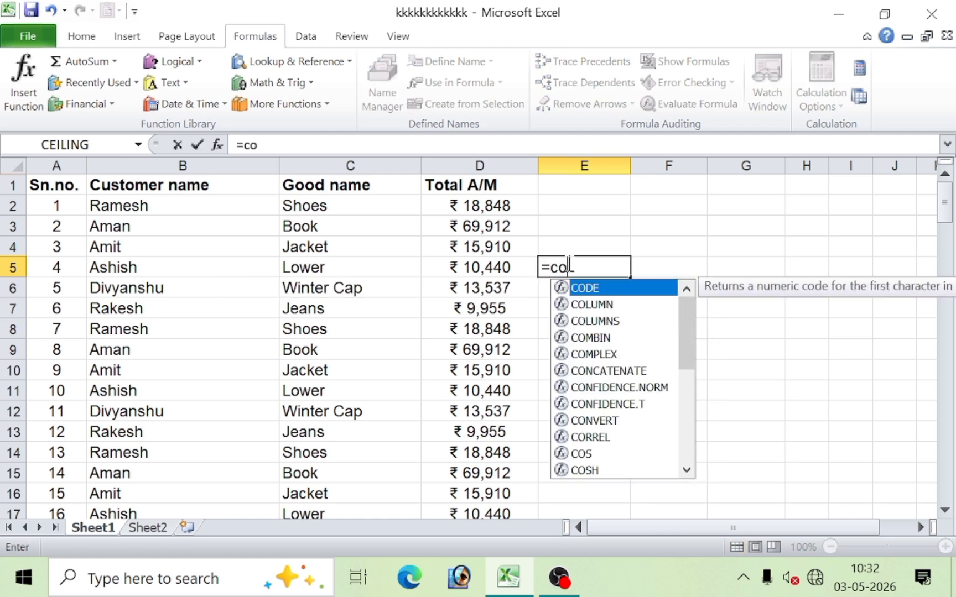
{"action": "type", "text": "unta"}
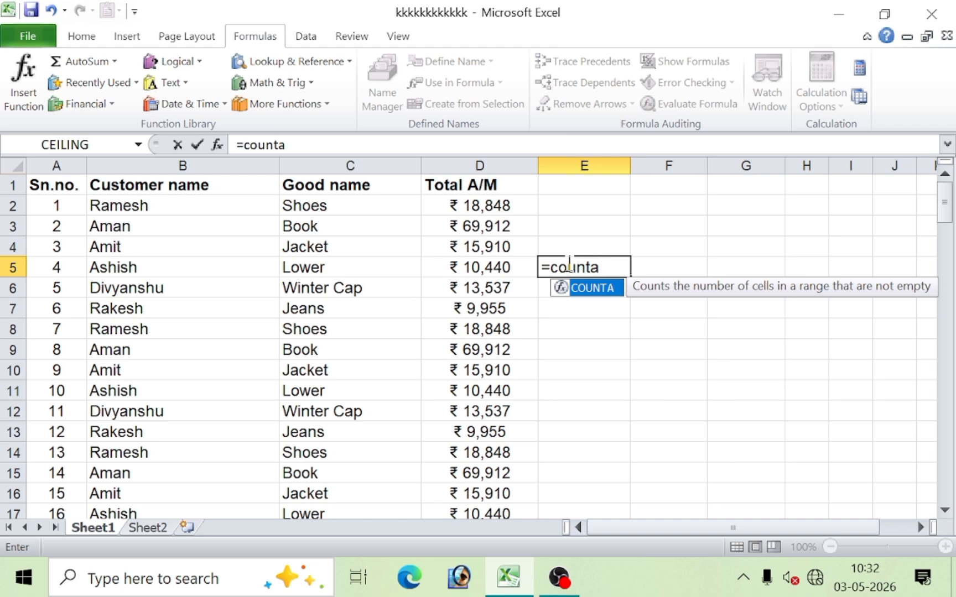
{"action": "type", "text": "("}
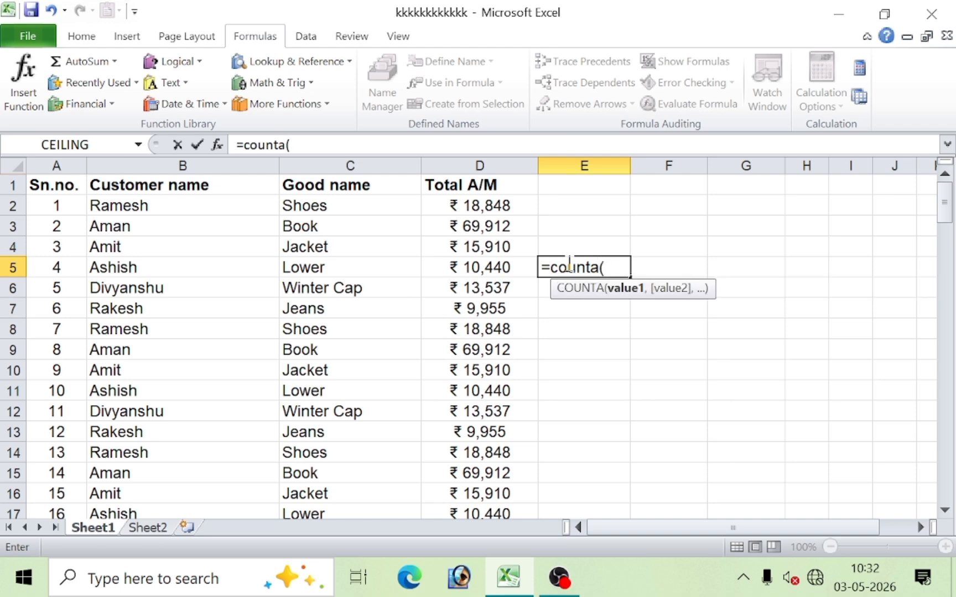
{"action": "left_click_drag", "start_coordinate": [60, 182], "coordinate": [449, 187]}
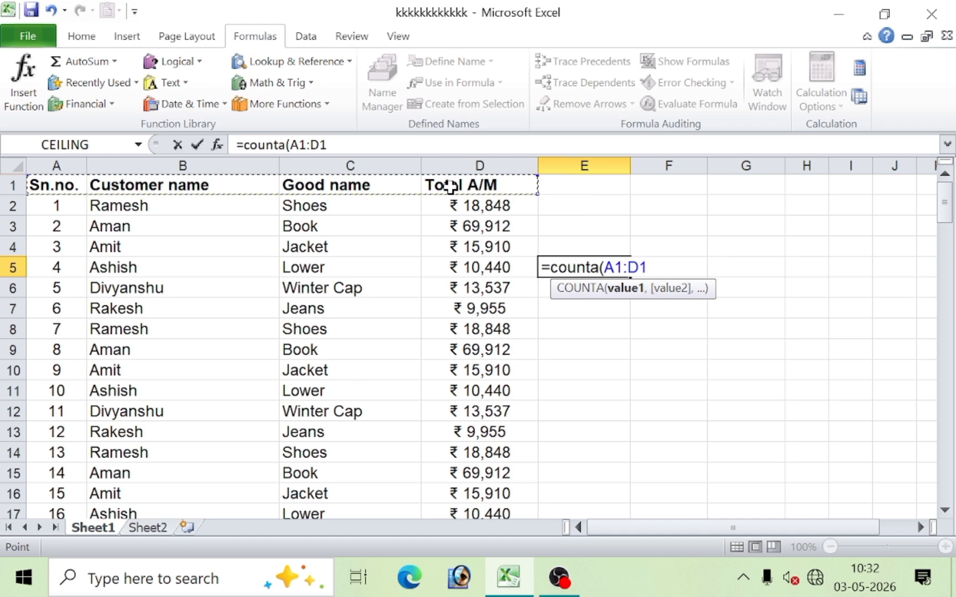
{"action": "key", "text": "shift+Down"}
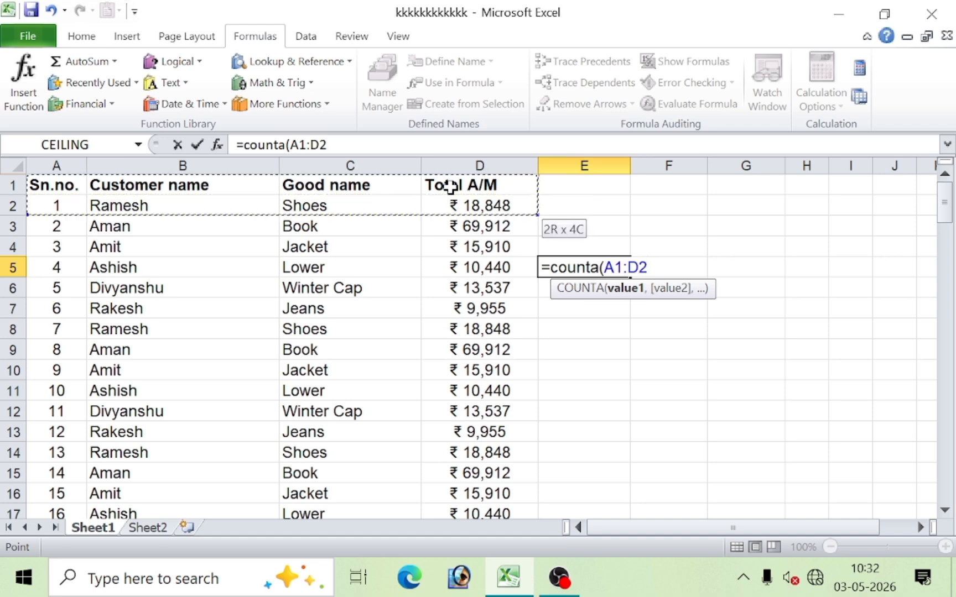
{"action": "key", "text": "ctrl+shift+Down"}
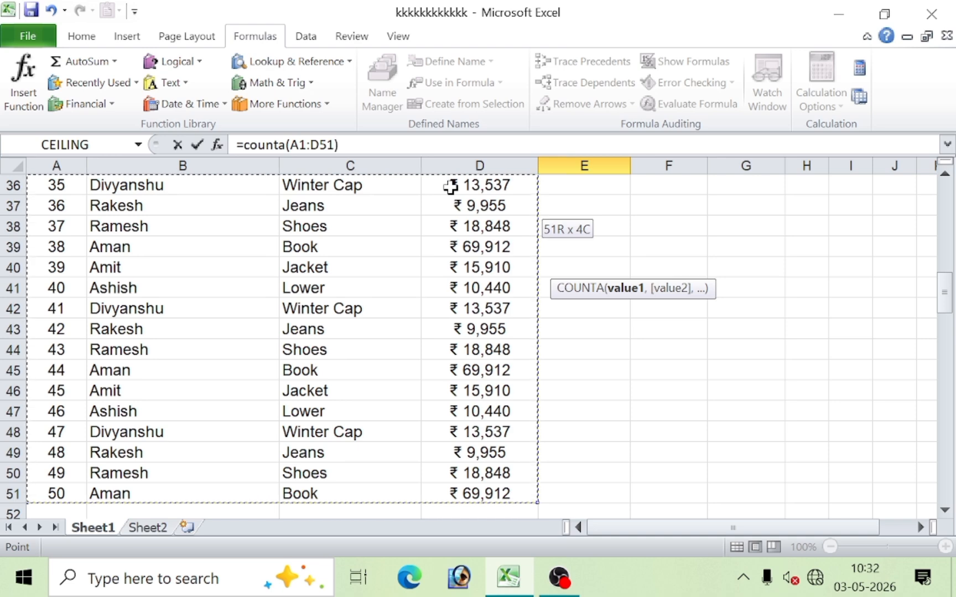
{"action": "key", "text": "Return"}
{"action": "scroll", "coordinate": [499, 184], "scroll_direction": "up", "scroll_amount": 2}
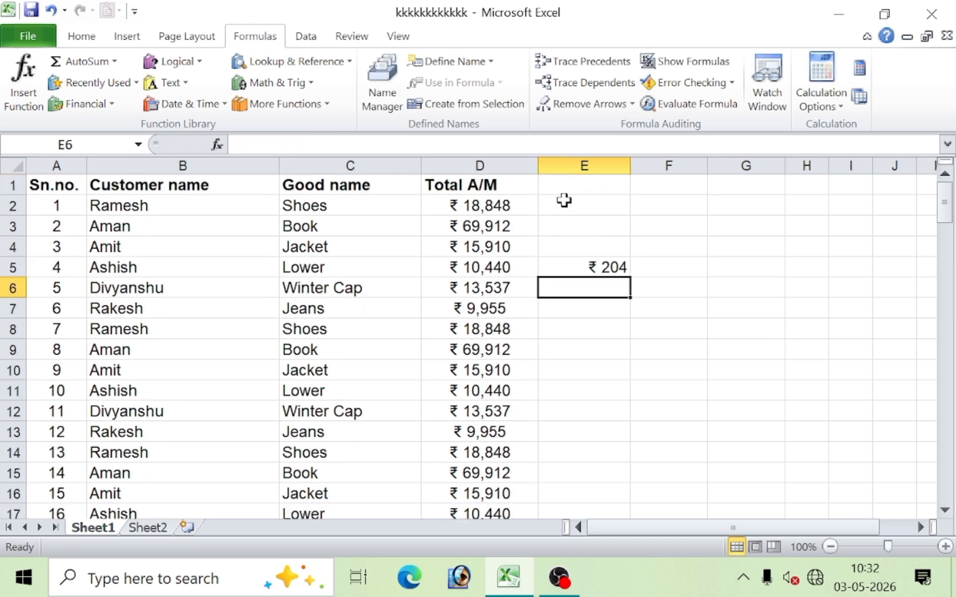
{"action": "left_click", "coordinate": [609, 264]}
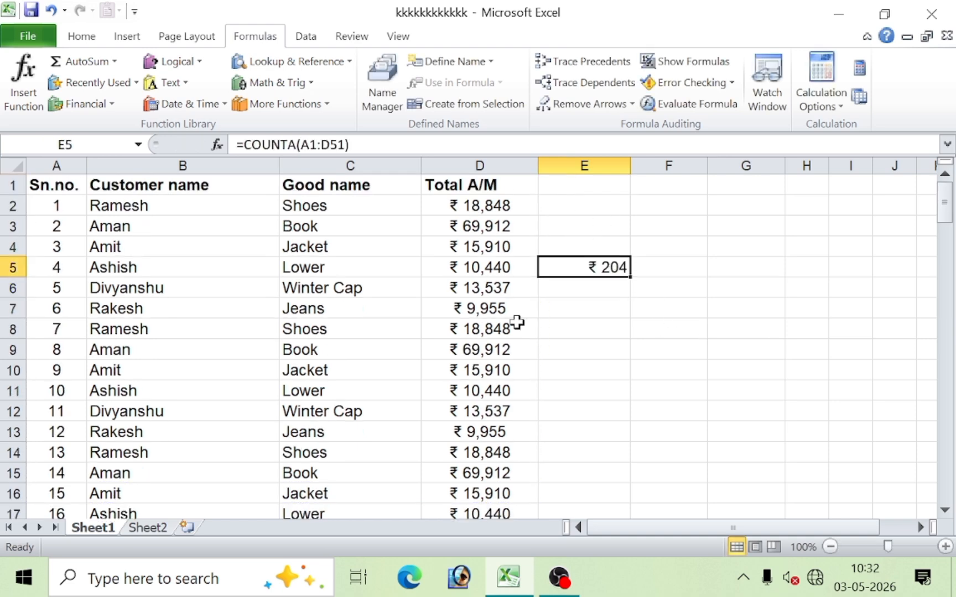
Highlight cells in all four table columns and the header row to examine which ones COUNTA includes, and review the formula in E5
{"action": "left_click_drag", "start_coordinate": [63, 250], "coordinate": [53, 349]}
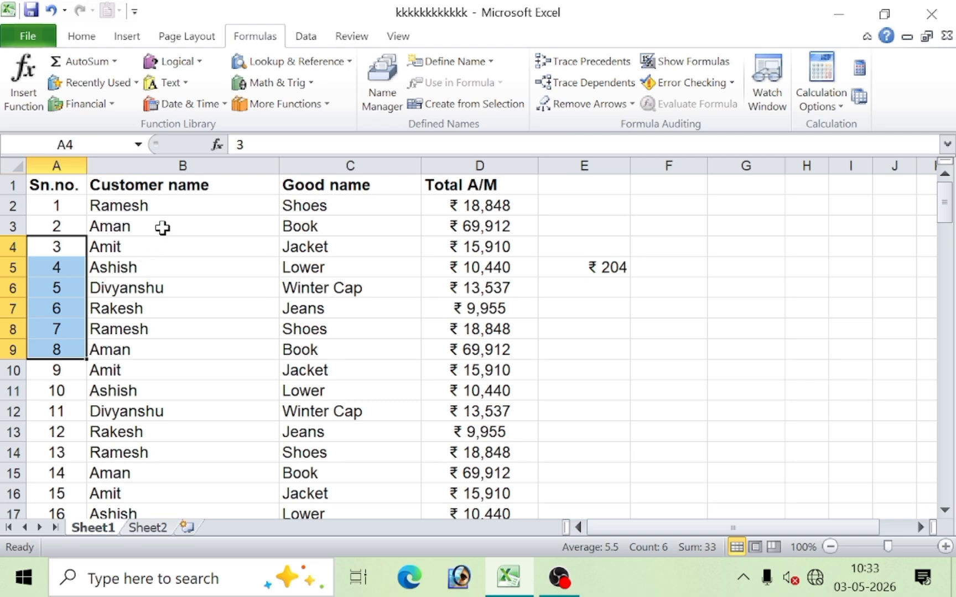
{"action": "left_click_drag", "start_coordinate": [160, 226], "coordinate": [190, 388]}
{"action": "left_click_drag", "start_coordinate": [317, 227], "coordinate": [331, 350]}
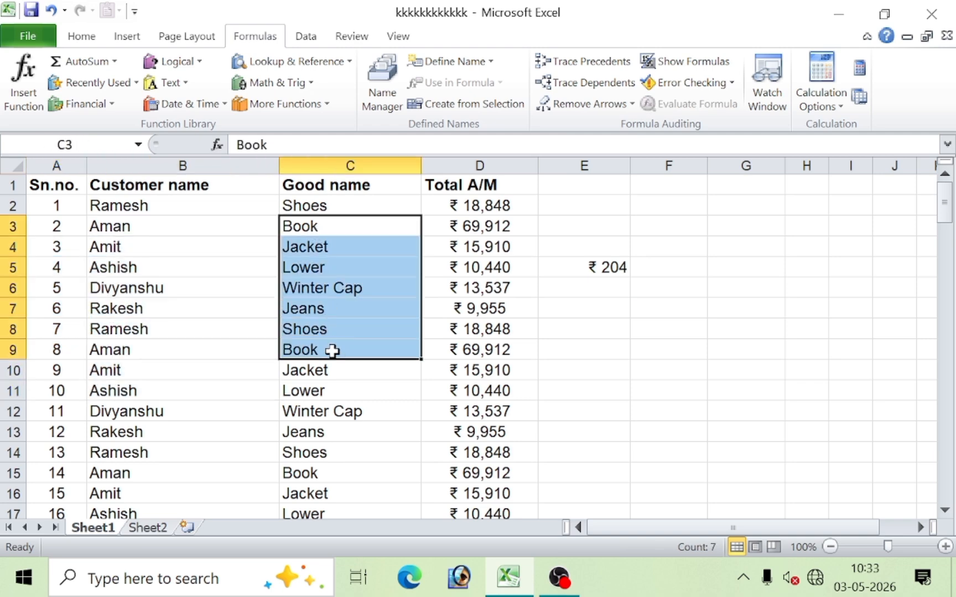
{"action": "left_click_drag", "start_coordinate": [476, 229], "coordinate": [482, 375]}
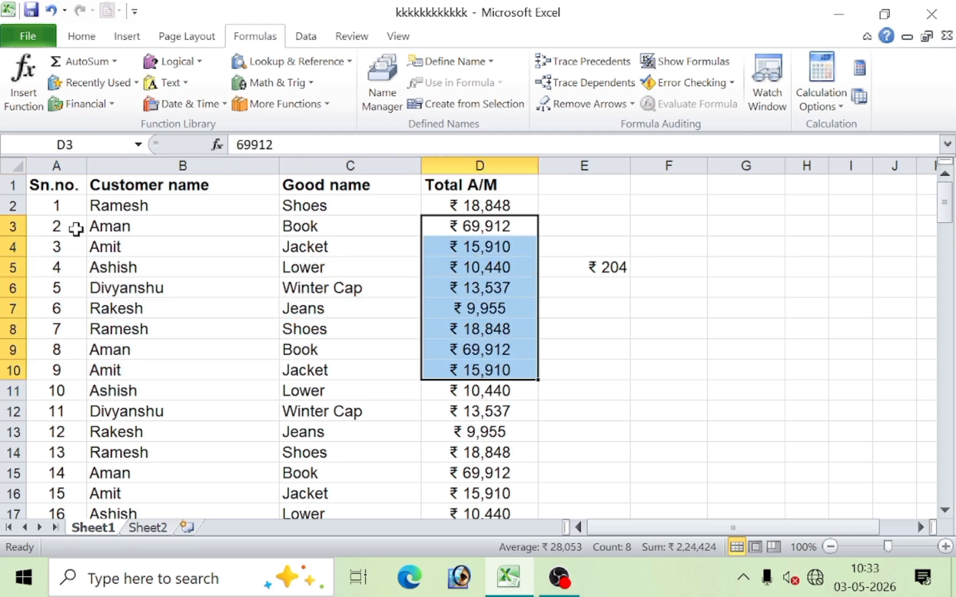
{"action": "left_click_drag", "start_coordinate": [43, 187], "coordinate": [479, 164]}
{"action": "left_click", "coordinate": [479, 165]}
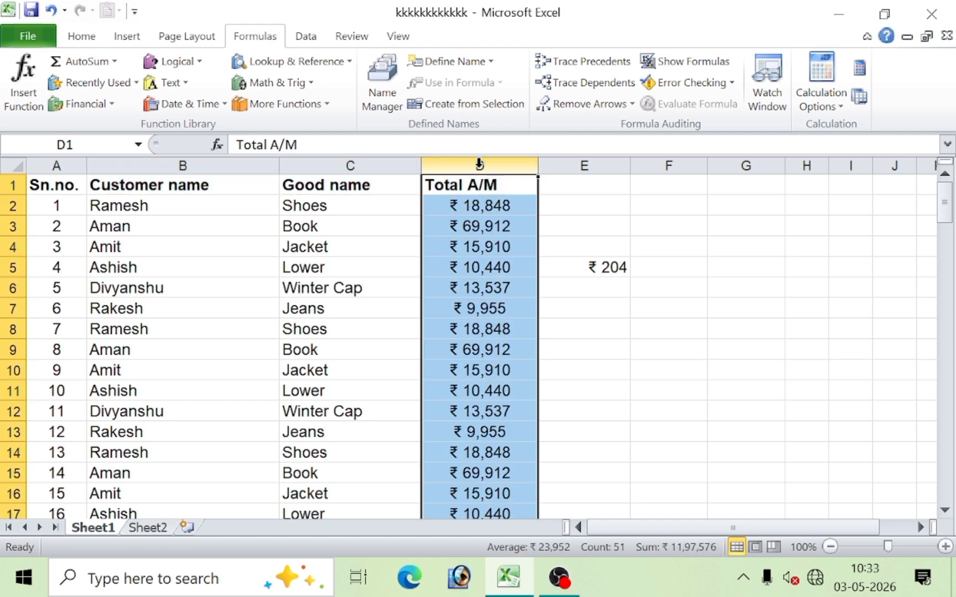
{"action": "left_click", "coordinate": [480, 264]}
{"action": "left_click", "coordinate": [609, 273]}
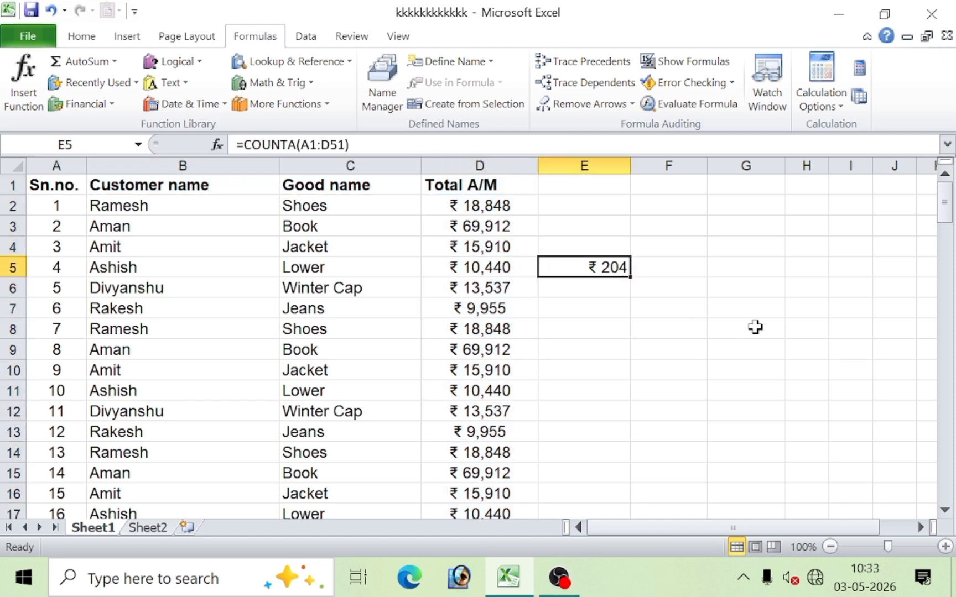
{"action": "left_click", "coordinate": [596, 303]}
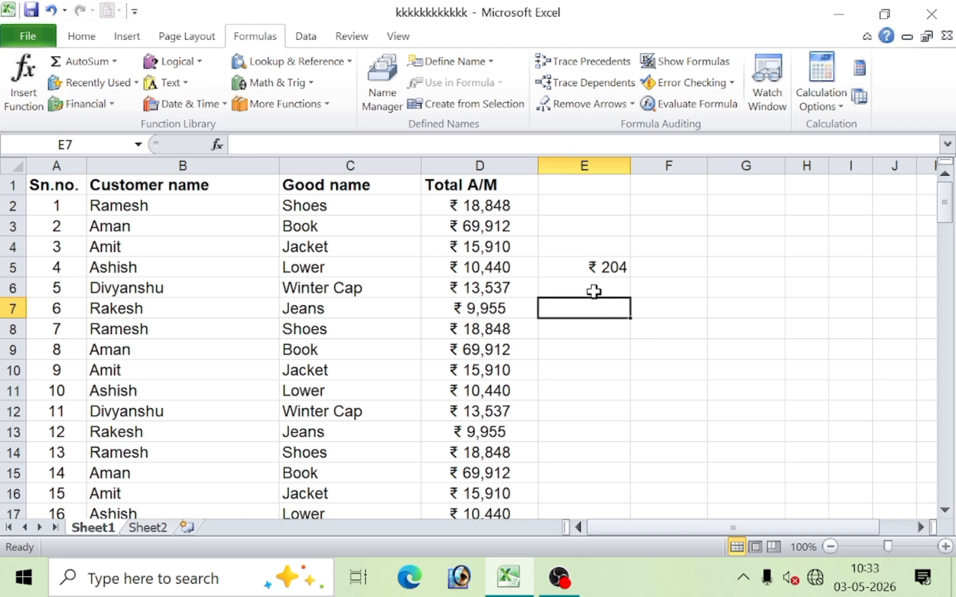
{"action": "left_click", "coordinate": [594, 292]}
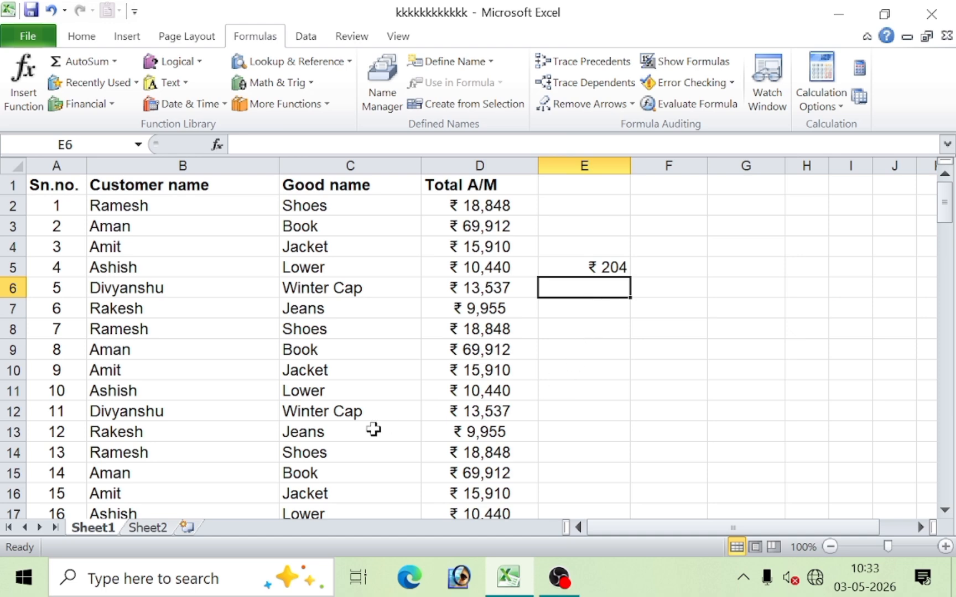
Switch to Sheet2 and clear the number series and its average from E4:G13
{"action": "left_click", "coordinate": [147, 528]}
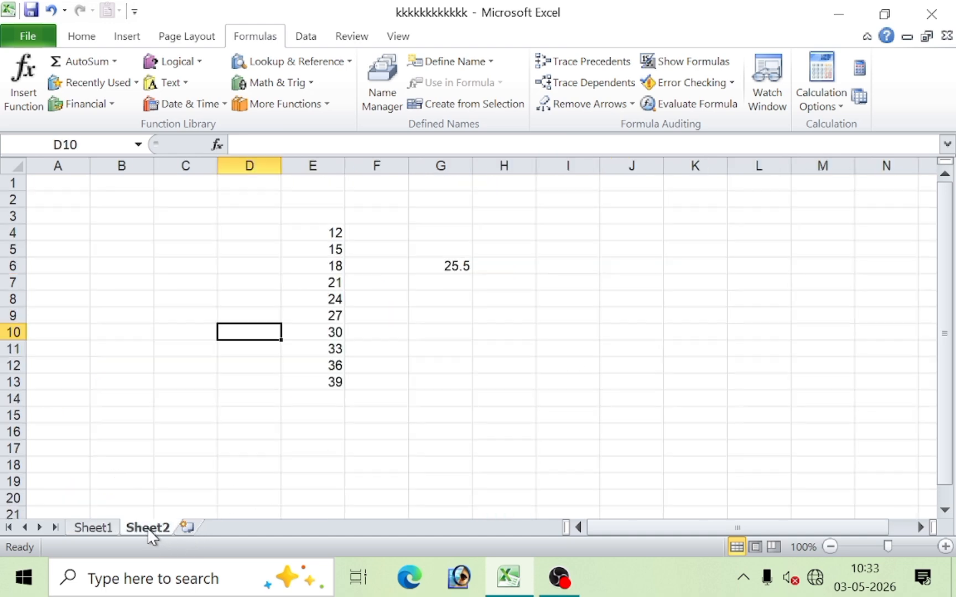
{"action": "left_click", "coordinate": [472, 301]}
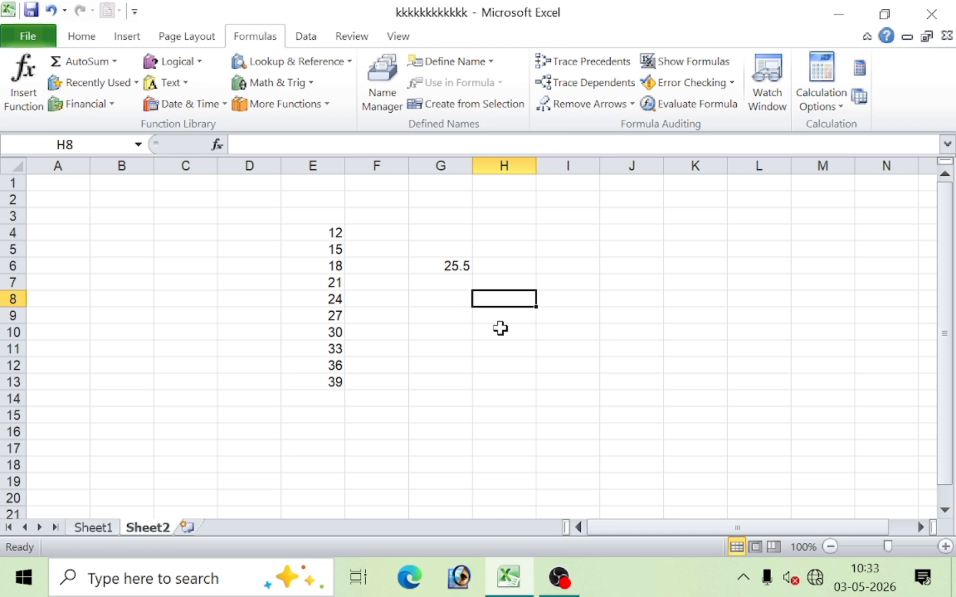
{"action": "left_click_drag", "start_coordinate": [316, 230], "coordinate": [436, 390]}
{"action": "key", "text": "Delete"}
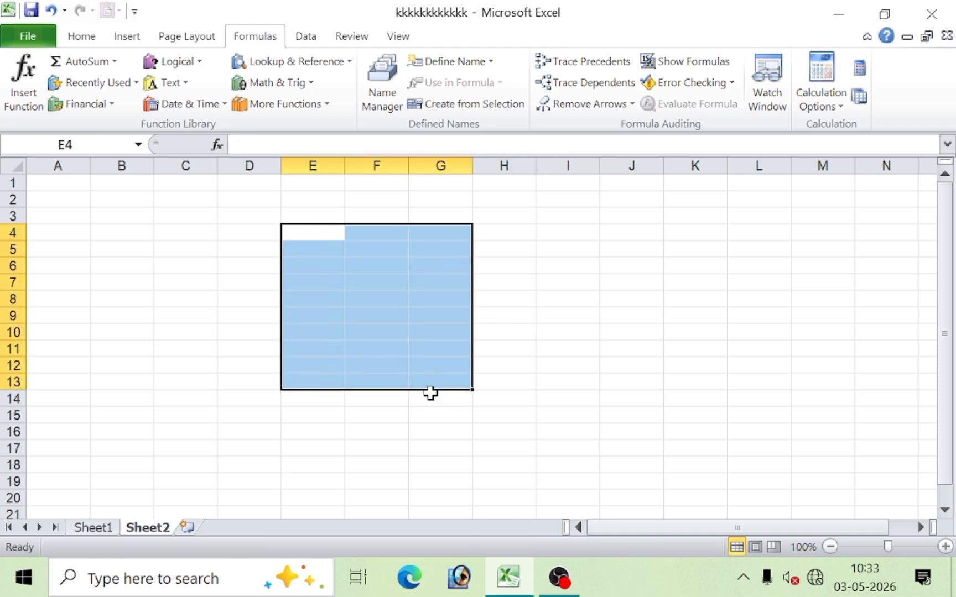
Fill D5:D10 with three first names alternating with the numbers 120, 240 and 150, starting with a name
{"action": "left_click", "coordinate": [262, 247]}
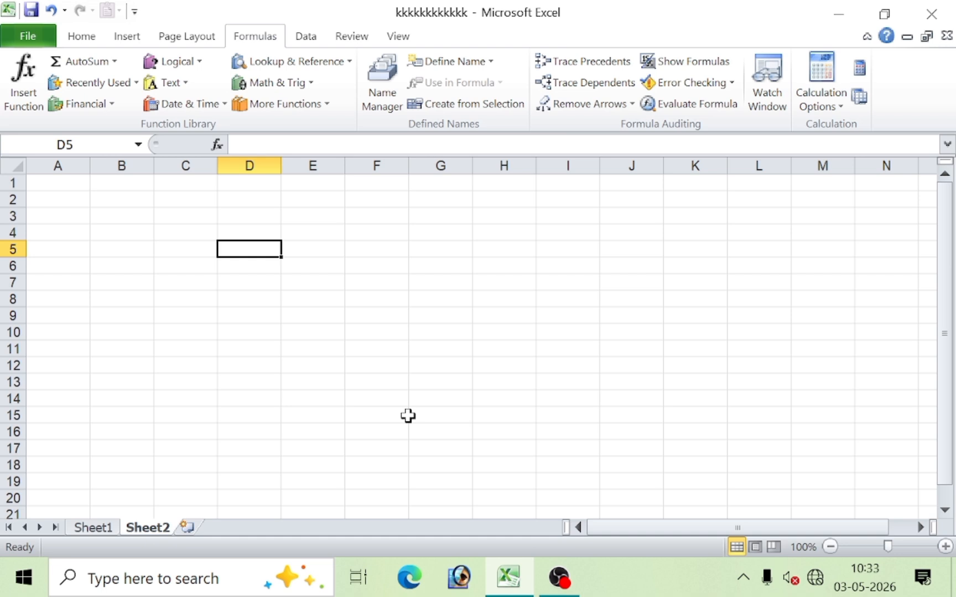
{"action": "type", "text": "mukes"}
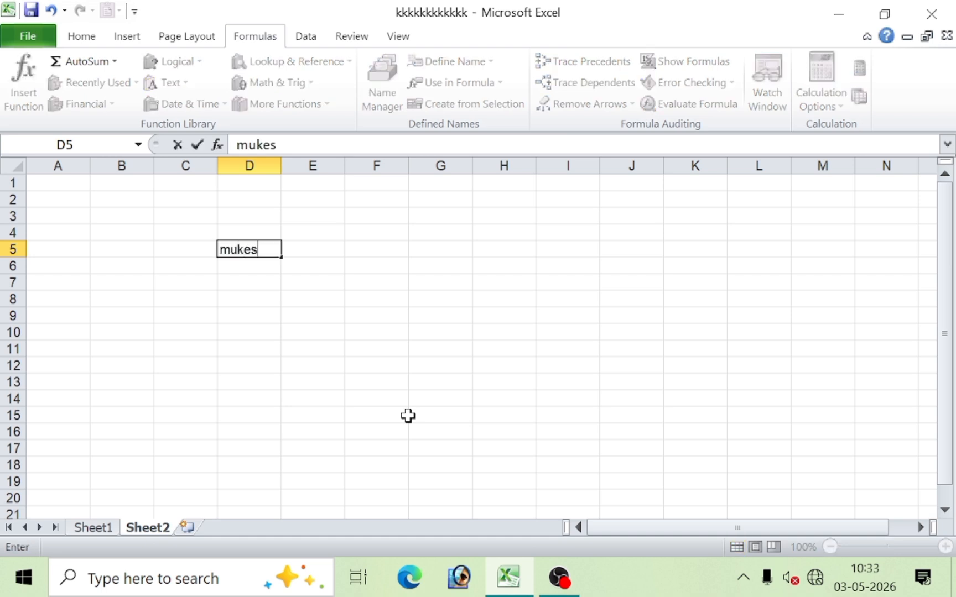
{"action": "type", "text": "h"}
{"action": "key", "text": "Return"}
{"action": "type", "text": "120"}
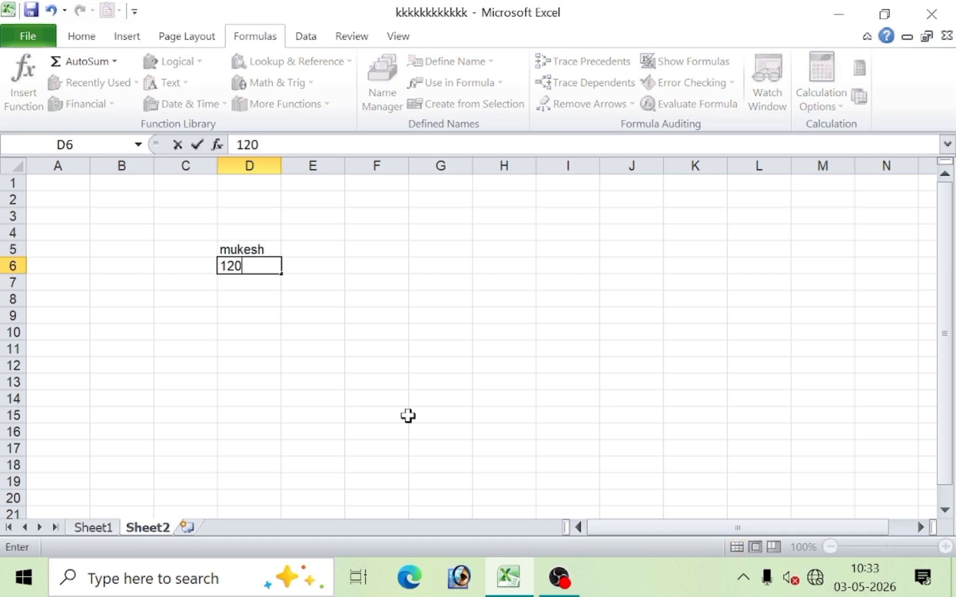
{"action": "key", "text": "Return"}
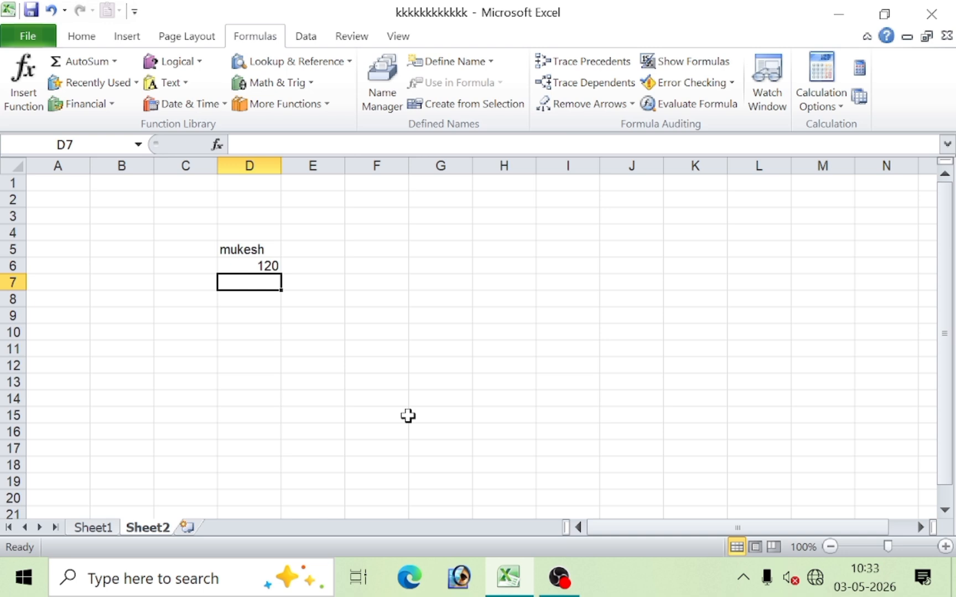
{"action": "type", "text": "suresh"}
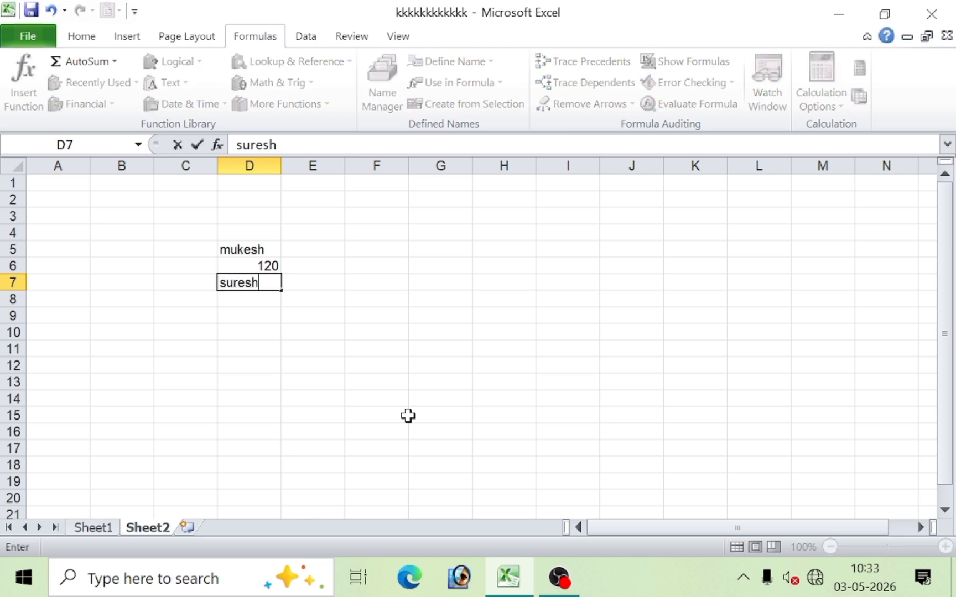
{"action": "key", "text": "Return"}
{"action": "type", "text": "240"}
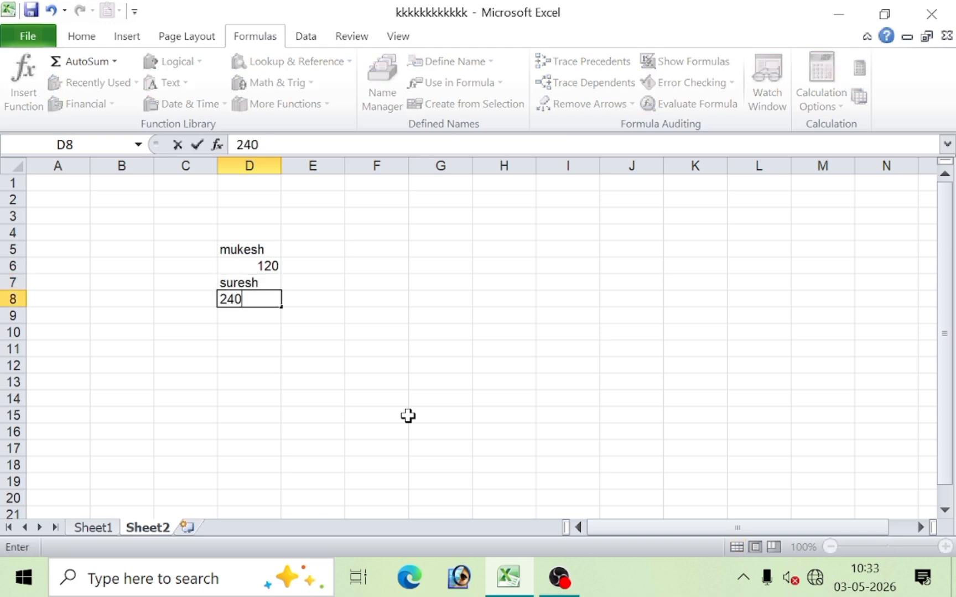
{"action": "key", "text": "Return"}
{"action": "type", "text": "amit"}
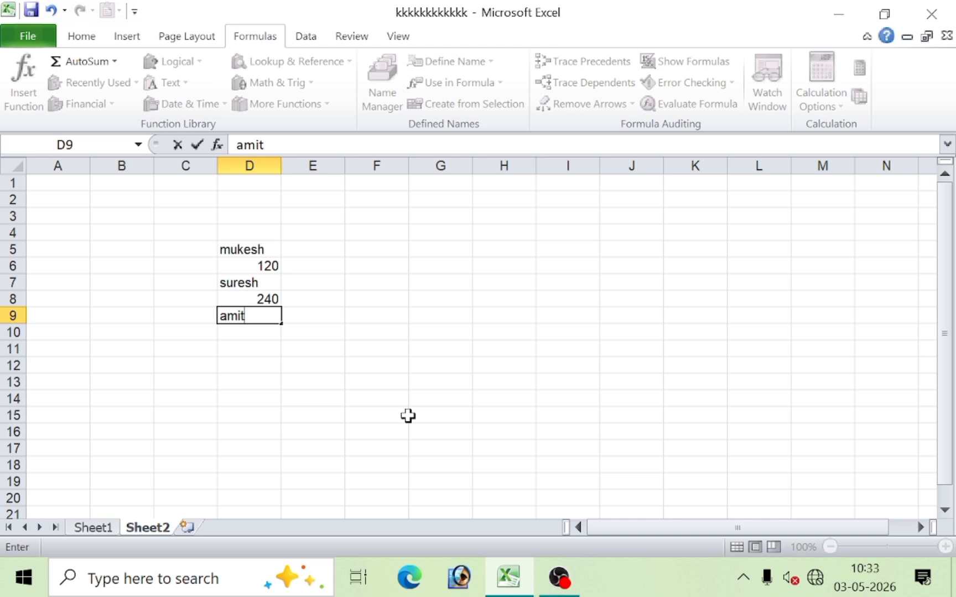
{"action": "key", "text": "Return"}
{"action": "type", "text": "150"}
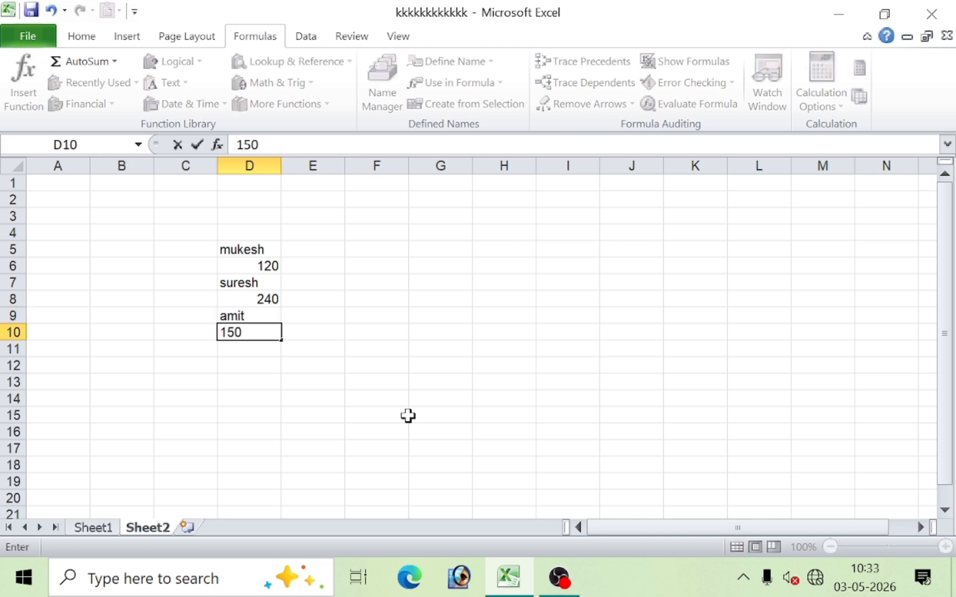
{"action": "left_click", "coordinate": [415, 334]}
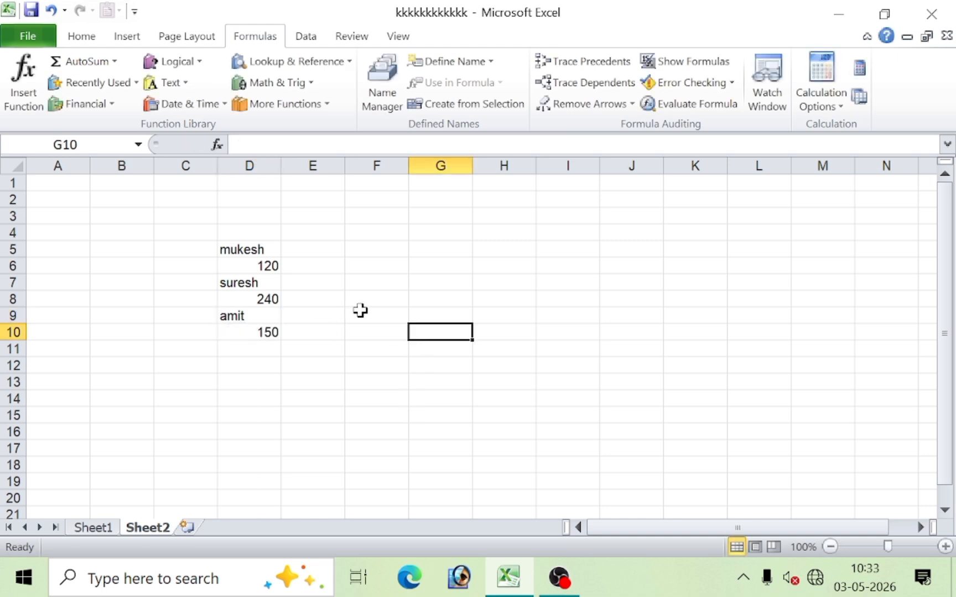
Count the numeric cells of D5:D10 in cell F7 with the COUNT function
{"action": "left_click", "coordinate": [374, 287]}
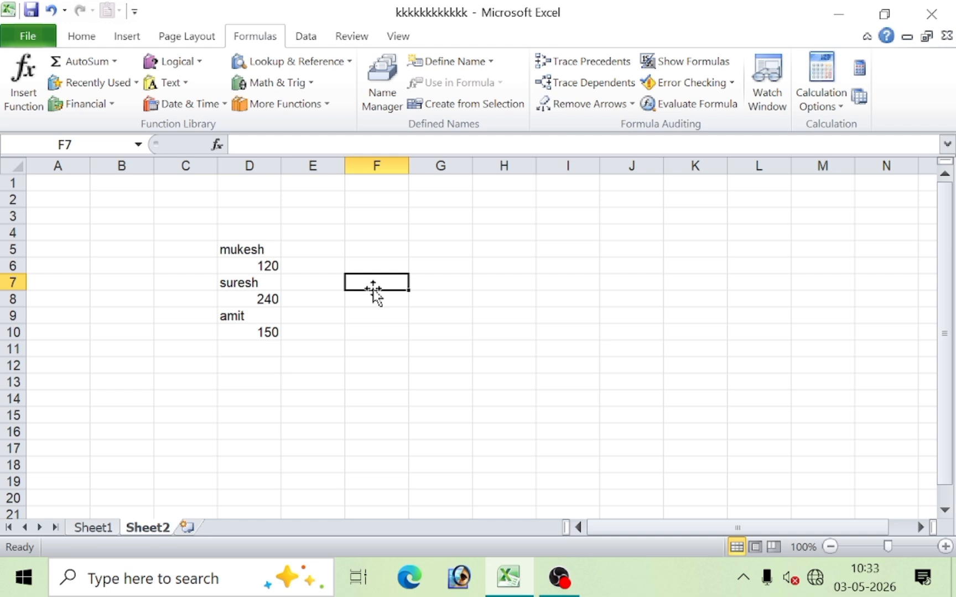
{"action": "type", "text": "=co"}
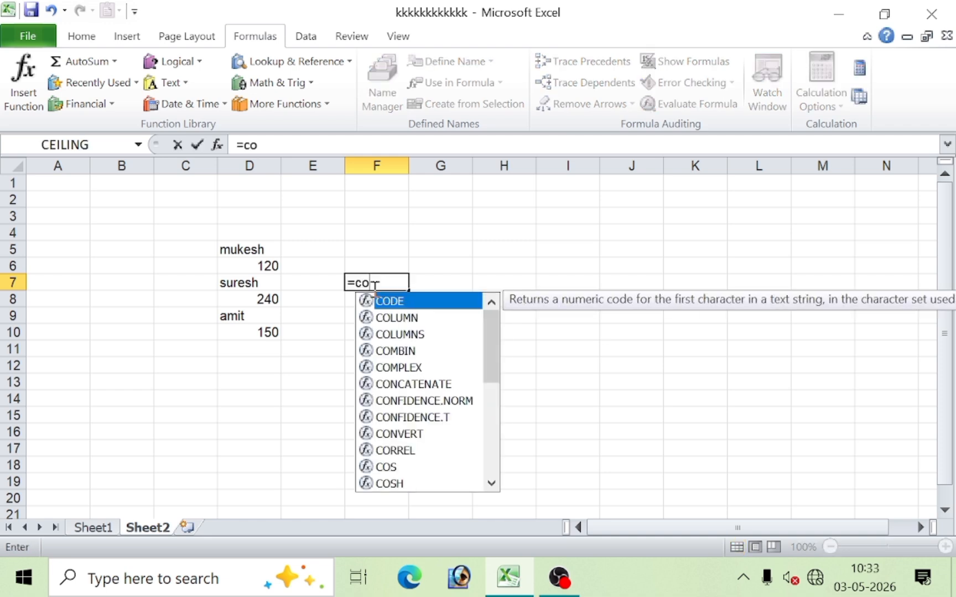
{"action": "type", "text": "unt"}
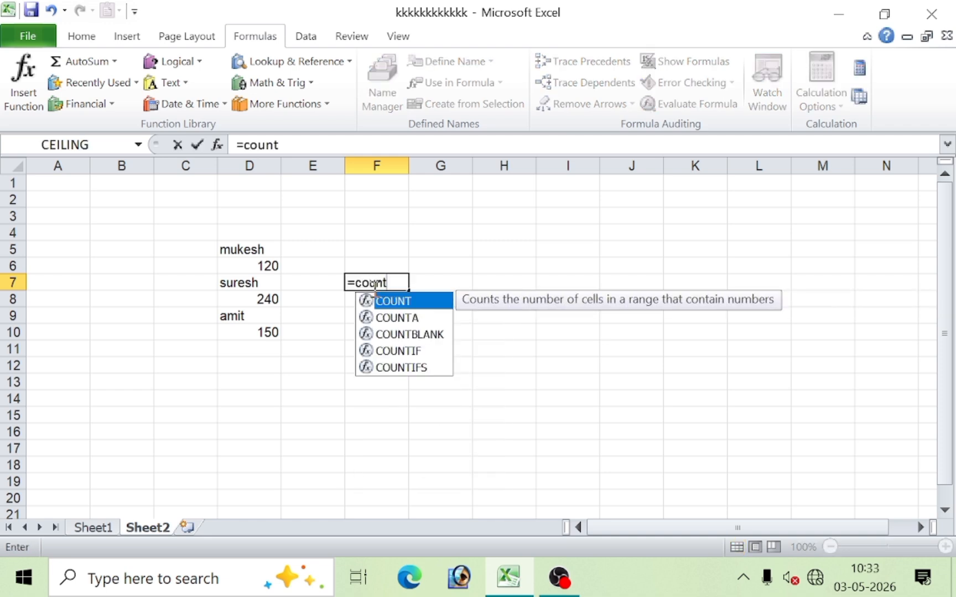
{"action": "type", "text": "("}
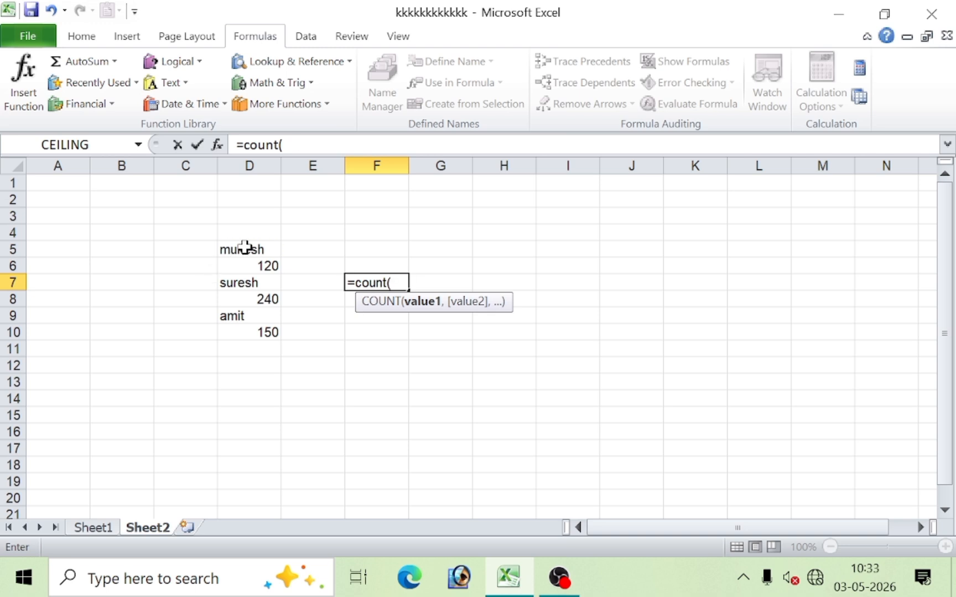
{"action": "left_click_drag", "start_coordinate": [247, 249], "coordinate": [247, 335]}
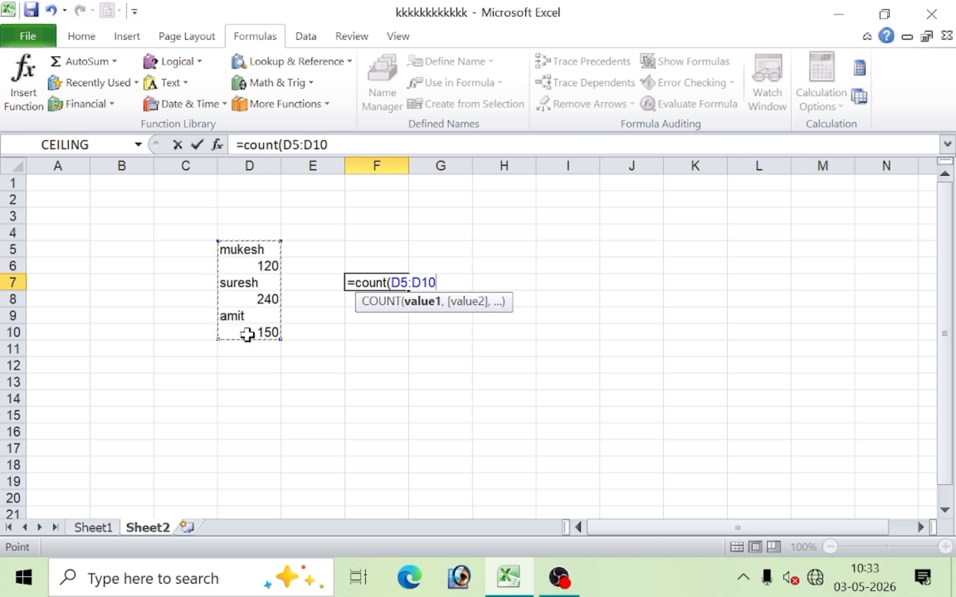
{"action": "type", "text": ")"}
{"action": "key", "text": "Return"}
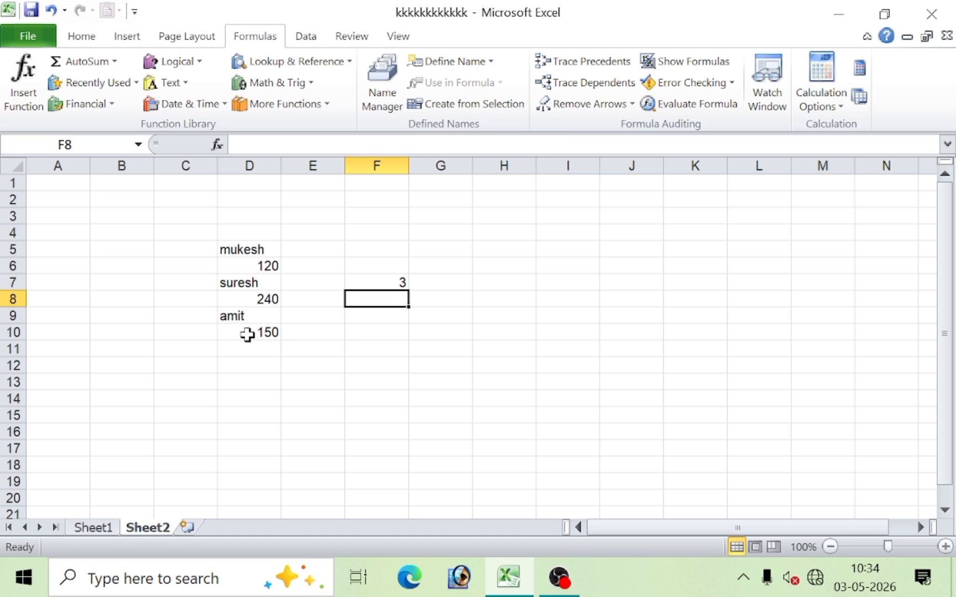
Count the non-empty cells of D5:D10 in cell F8 with the COUNTA function and compare the formulas in F8 and F7
{"action": "type", "text": "=co"}
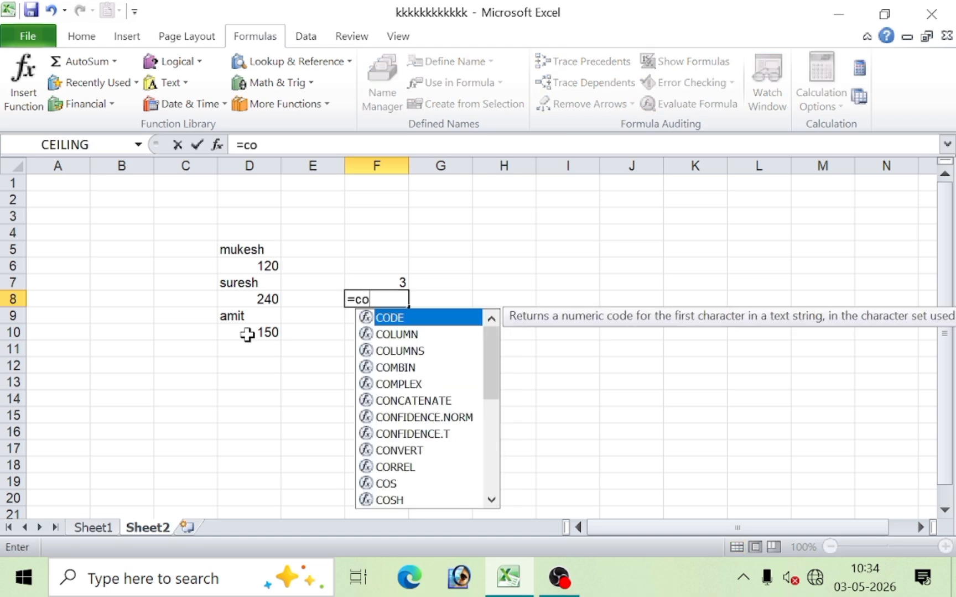
{"action": "type", "text": "unta"}
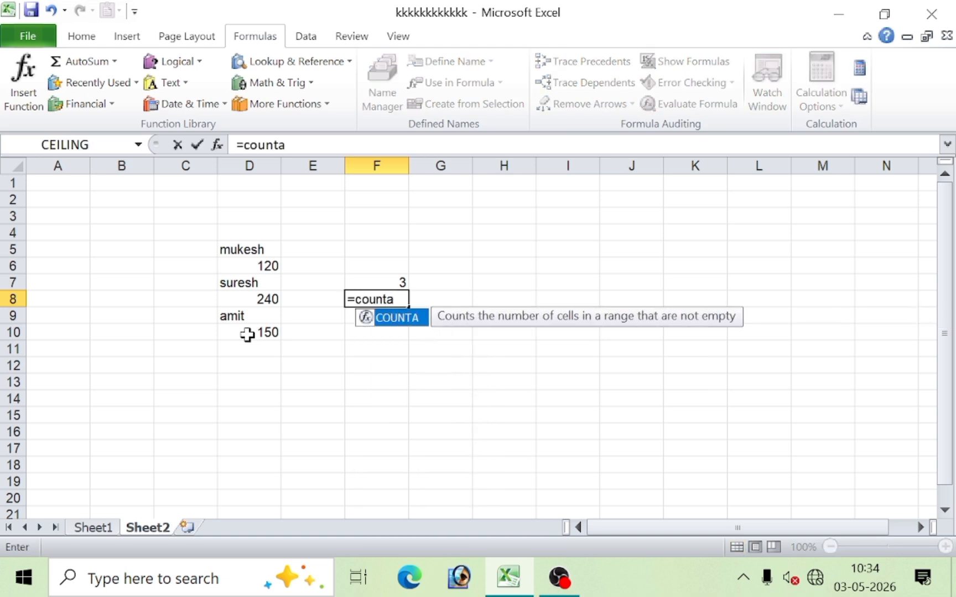
{"action": "type", "text": "("}
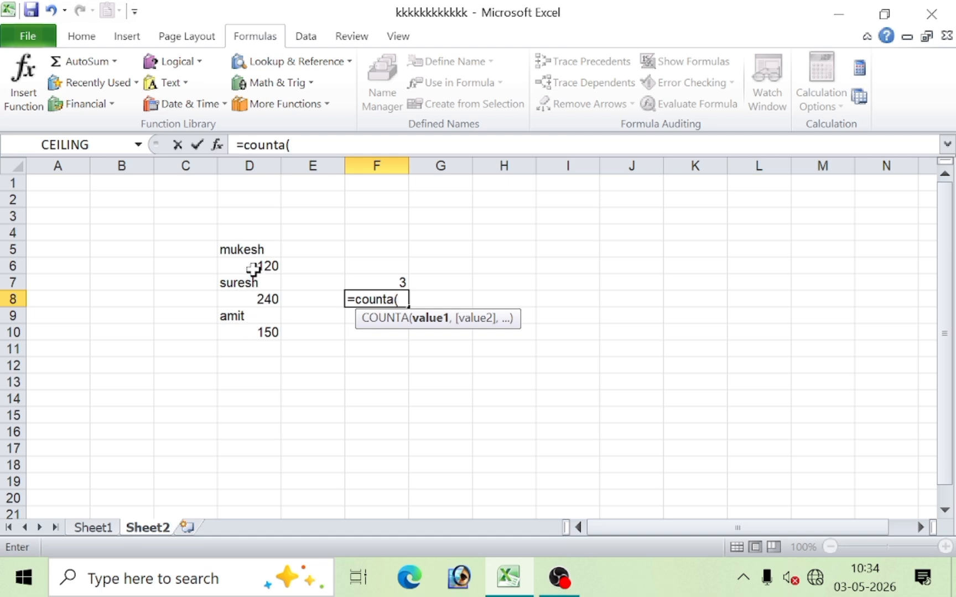
{"action": "left_click_drag", "start_coordinate": [252, 249], "coordinate": [260, 340]}
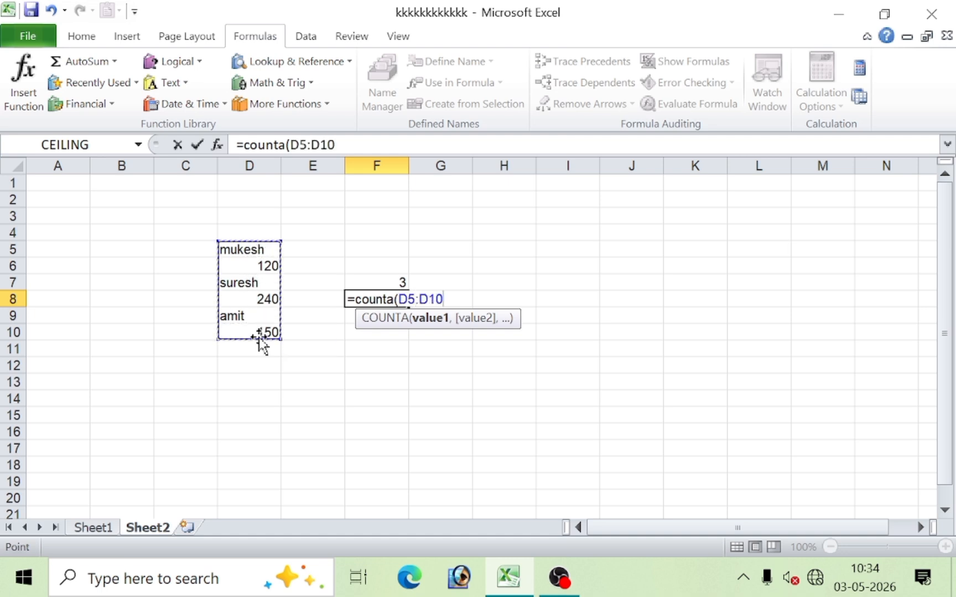
{"action": "type", "text": ")"}
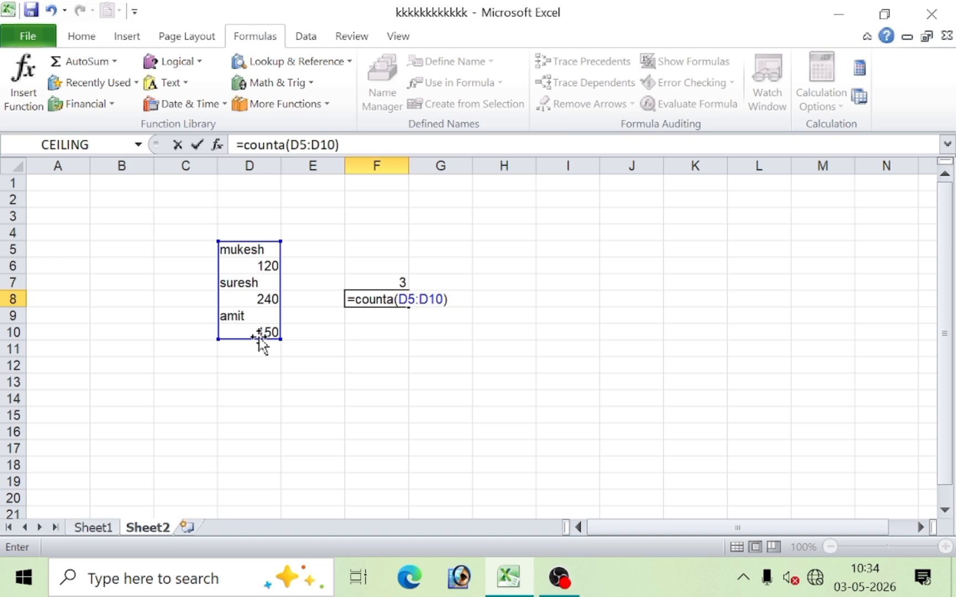
{"action": "key", "text": "Return"}
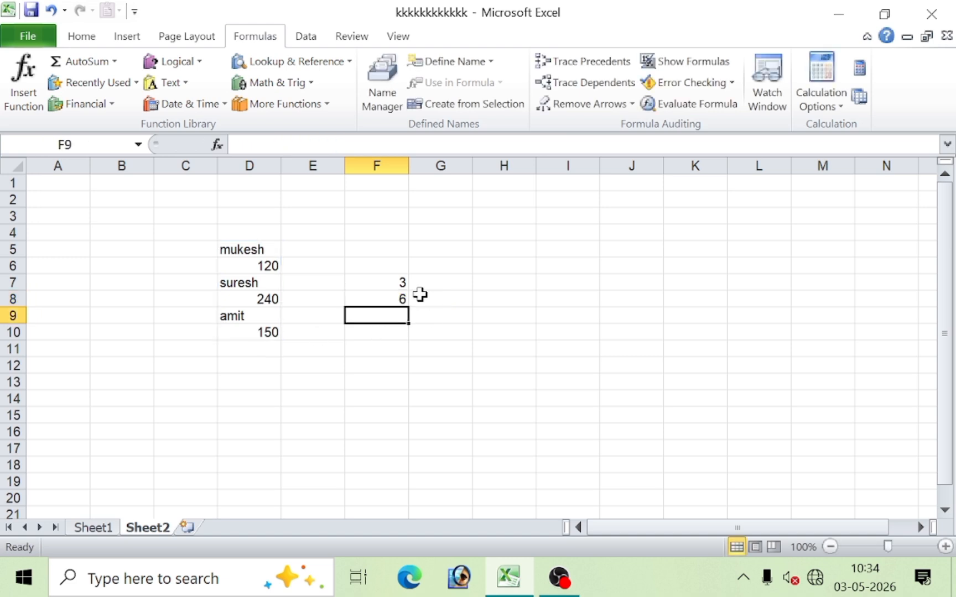
{"action": "left_click", "coordinate": [381, 299]}
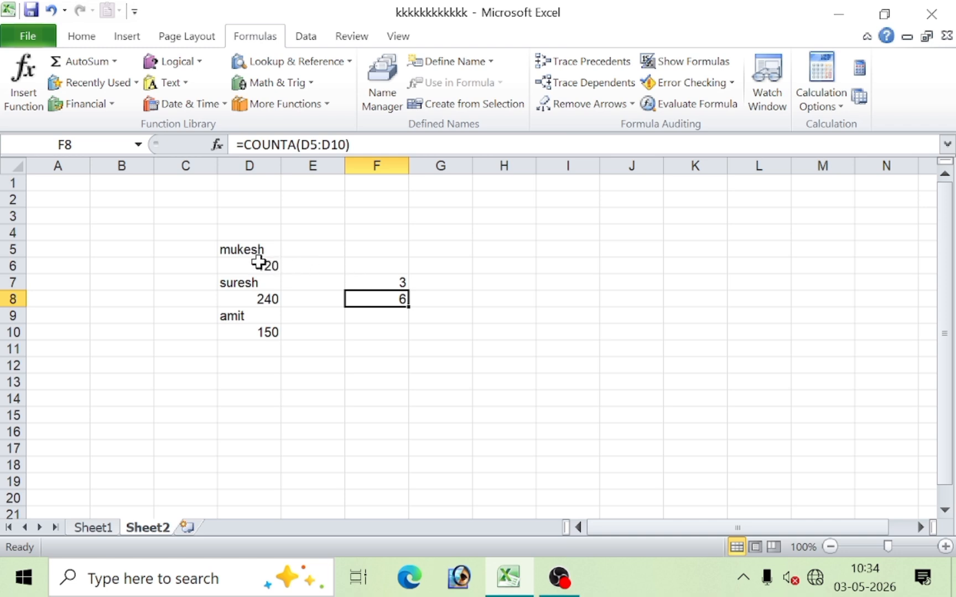
{"action": "left_click", "coordinate": [389, 279]}
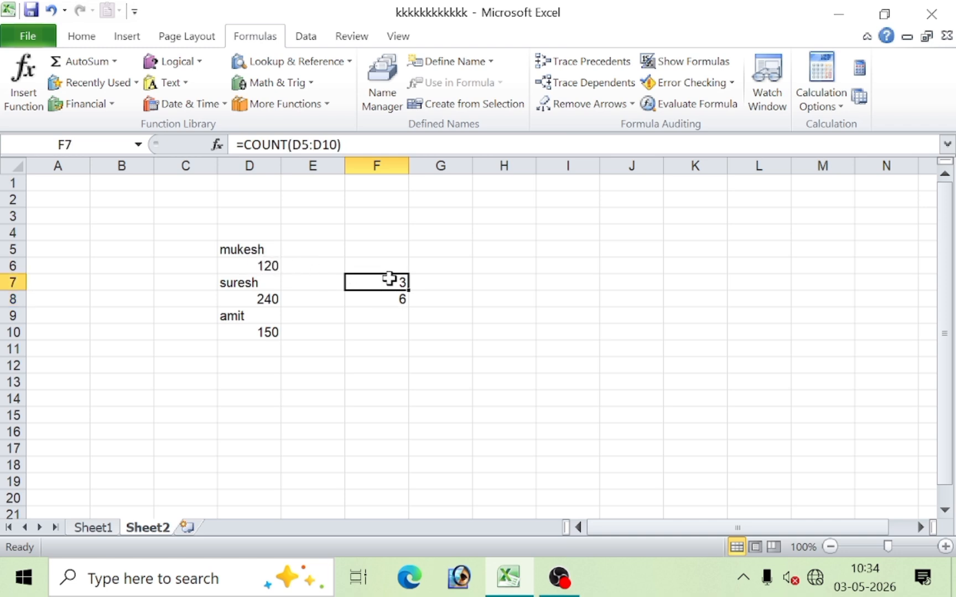
Look through the list of statistical functions and locate COUNTBLANK
{"action": "left_click", "coordinate": [316, 104]}
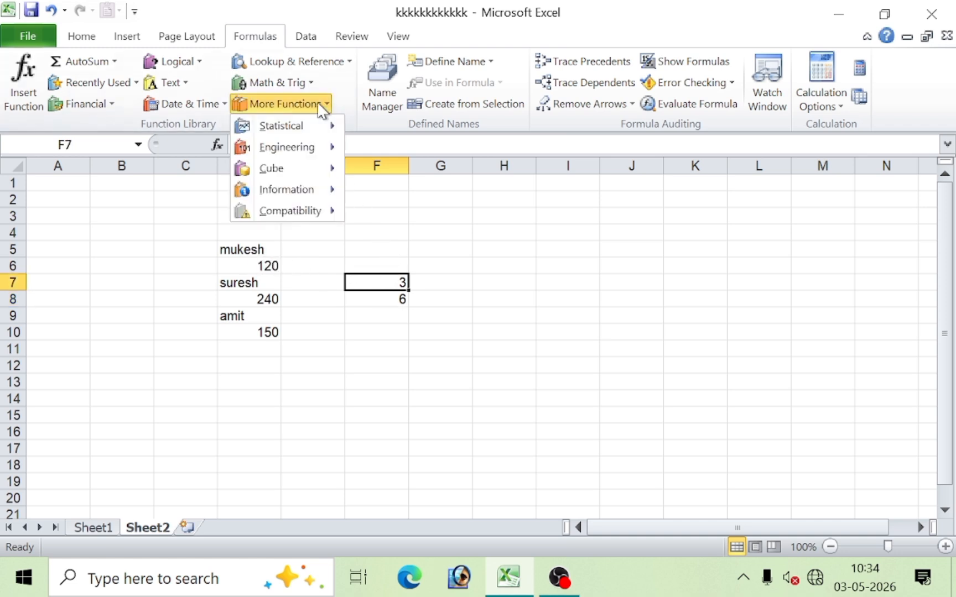
{"action": "mouse_move", "coordinate": [310, 128]}
{"action": "scroll", "coordinate": [443, 266], "scroll_direction": "down", "scroll_amount": 10}
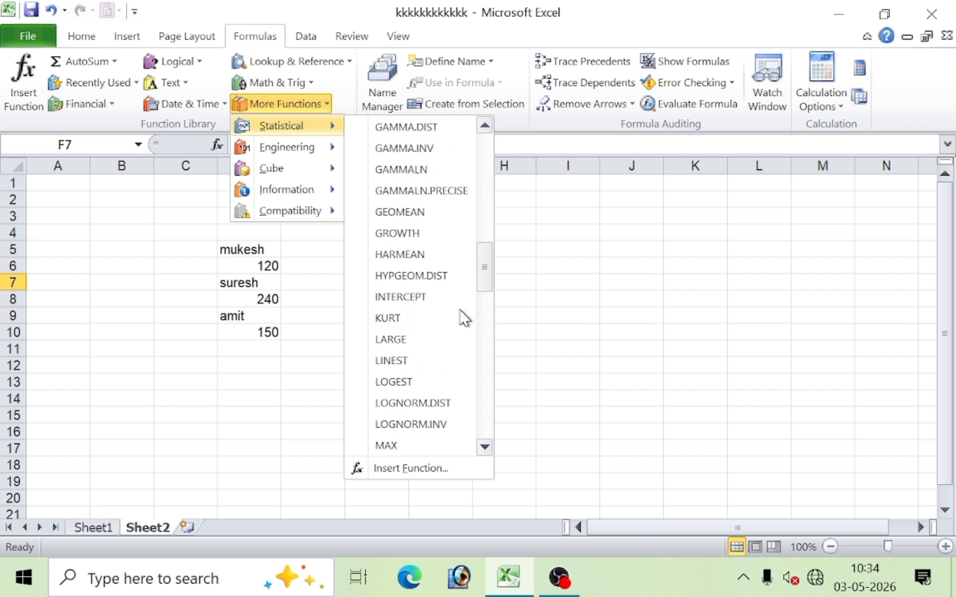
{"action": "scroll", "coordinate": [464, 318], "scroll_direction": "down", "scroll_amount": 12}
{"action": "scroll", "coordinate": [463, 318], "scroll_direction": "down", "scroll_amount": 4}
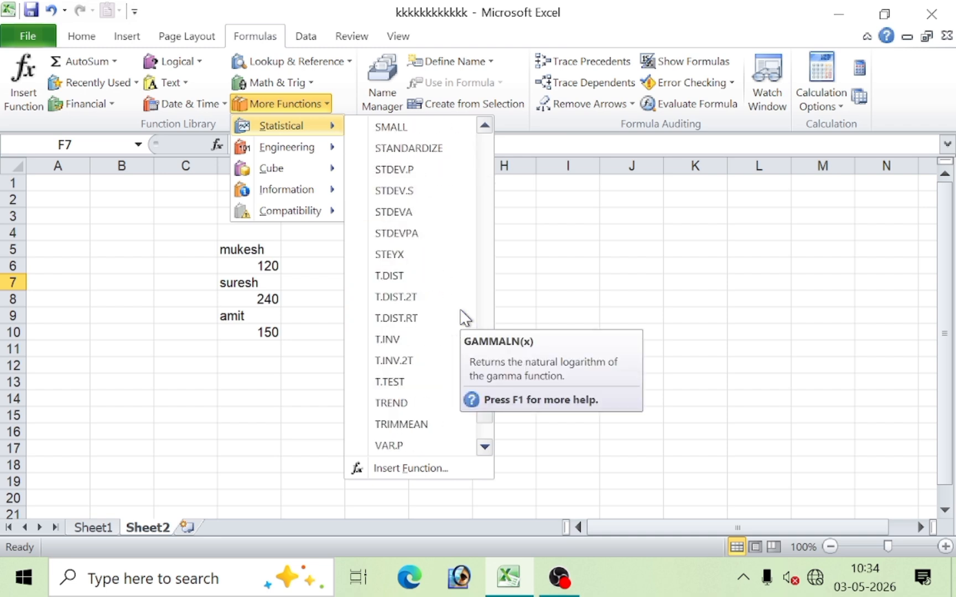
{"action": "scroll", "coordinate": [464, 317], "scroll_direction": "up", "scroll_amount": 14}
{"action": "scroll", "coordinate": [463, 317], "scroll_direction": "up", "scroll_amount": 9}
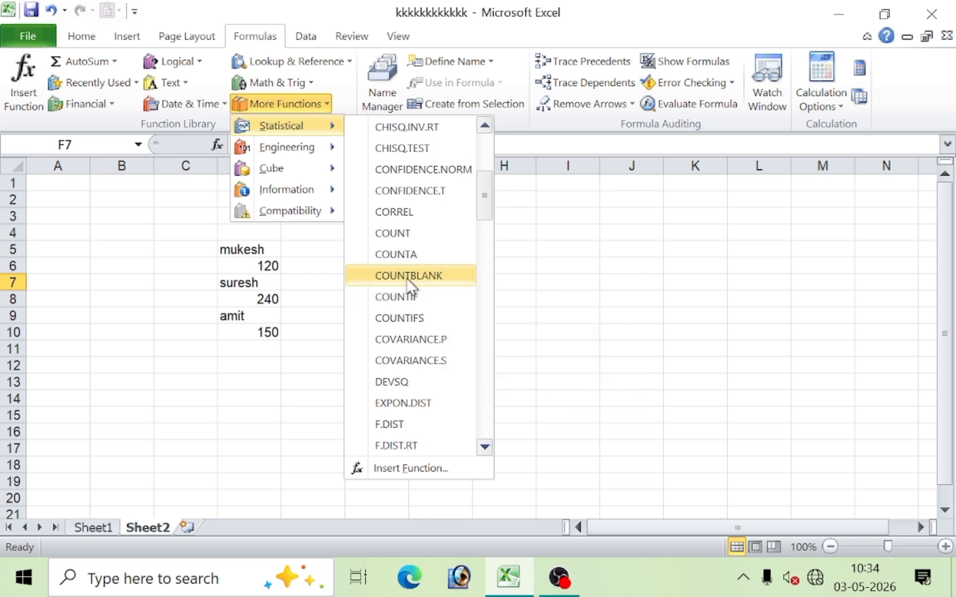
{"action": "left_click", "coordinate": [92, 433]}
{"action": "left_click", "coordinate": [192, 416]}
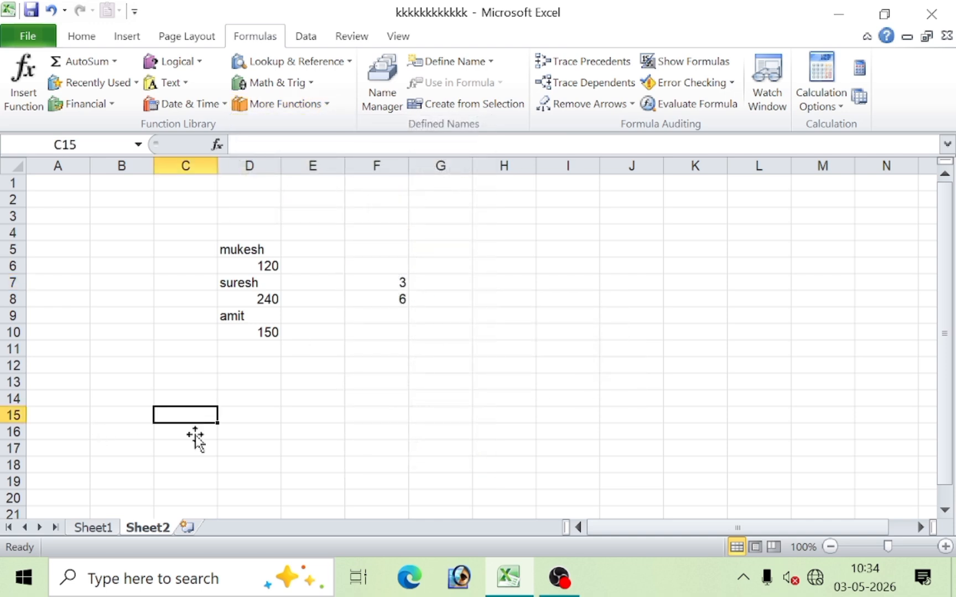
Add a new blank worksheet after Sheet2 and select cell C6
{"action": "left_click", "coordinate": [187, 526]}
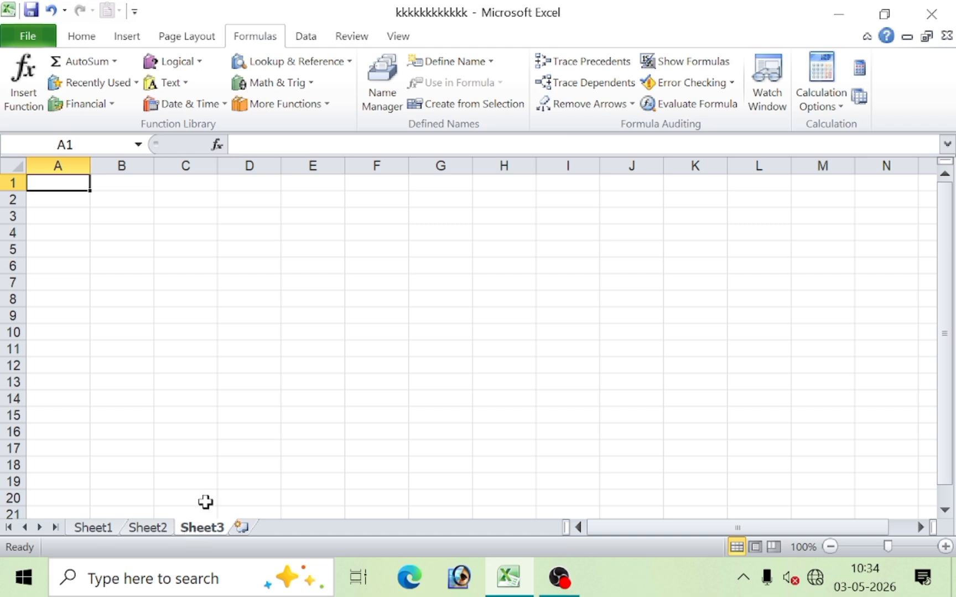
{"action": "left_click", "coordinate": [194, 346]}
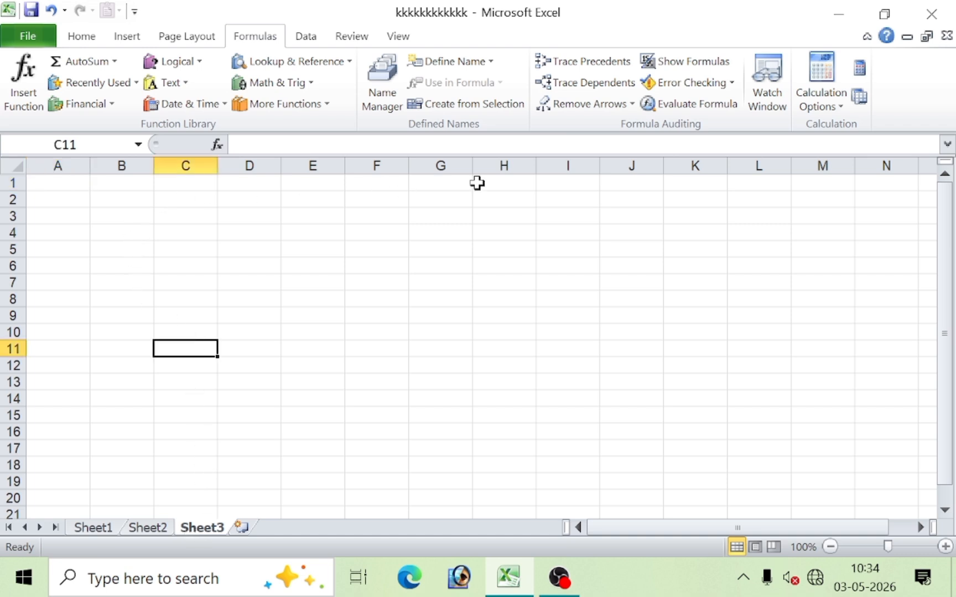
{"action": "left_click", "coordinate": [215, 263]}
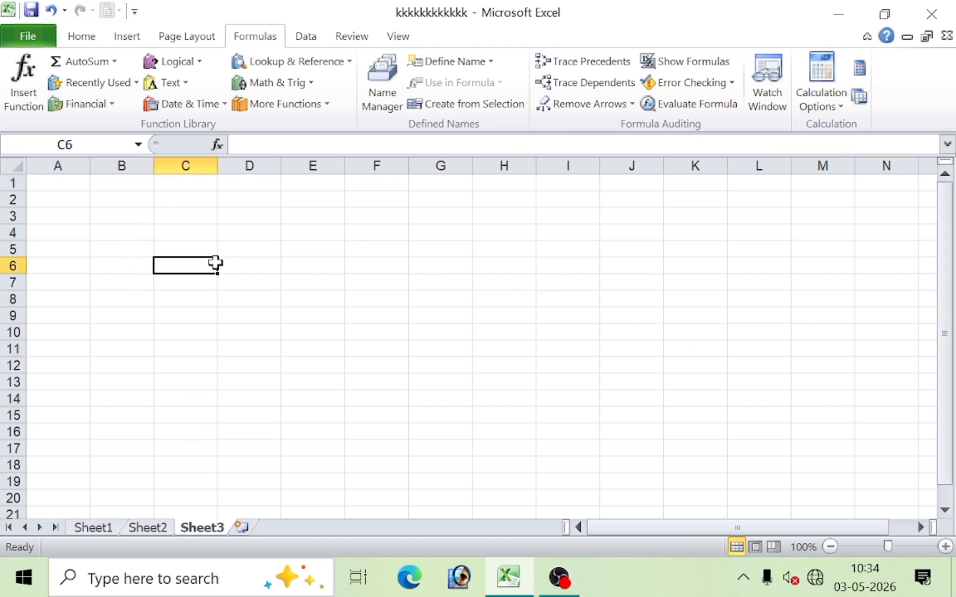
{"action": "left_click", "coordinate": [54, 164]}
{"action": "left_click", "coordinate": [103, 160]}
{"action": "left_click", "coordinate": [171, 160]}
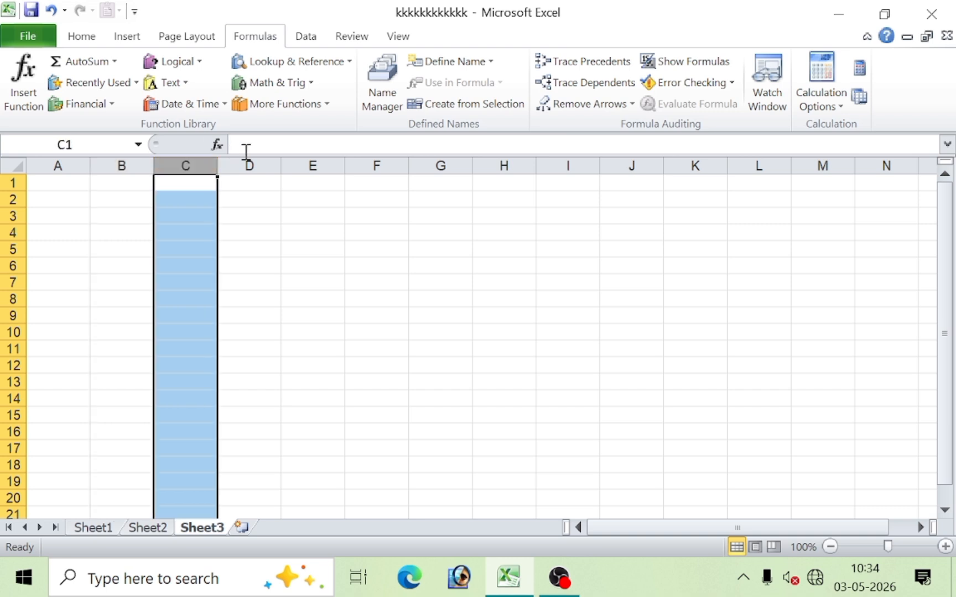
{"action": "left_click", "coordinate": [75, 162]}
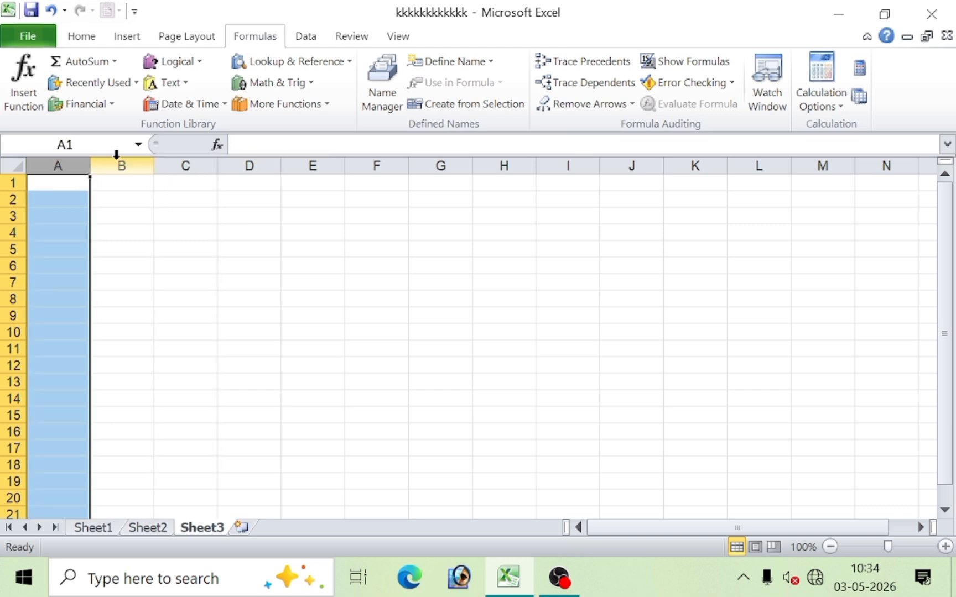
{"action": "left_click", "coordinate": [118, 162]}
{"action": "left_click", "coordinate": [182, 163]}
{"action": "left_click", "coordinate": [268, 160]}
{"action": "left_click", "coordinate": [368, 161]}
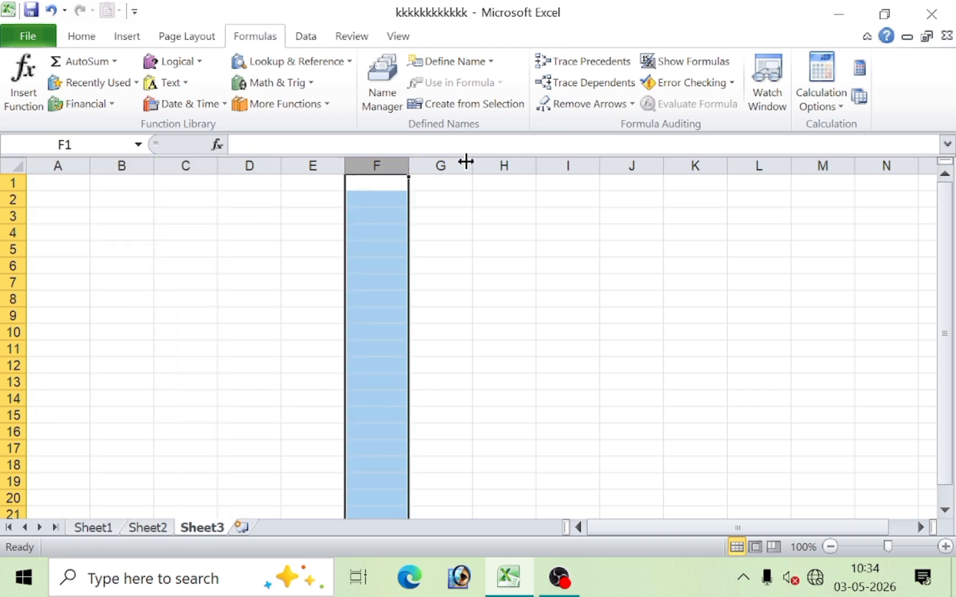
{"action": "left_click", "coordinate": [156, 263]}
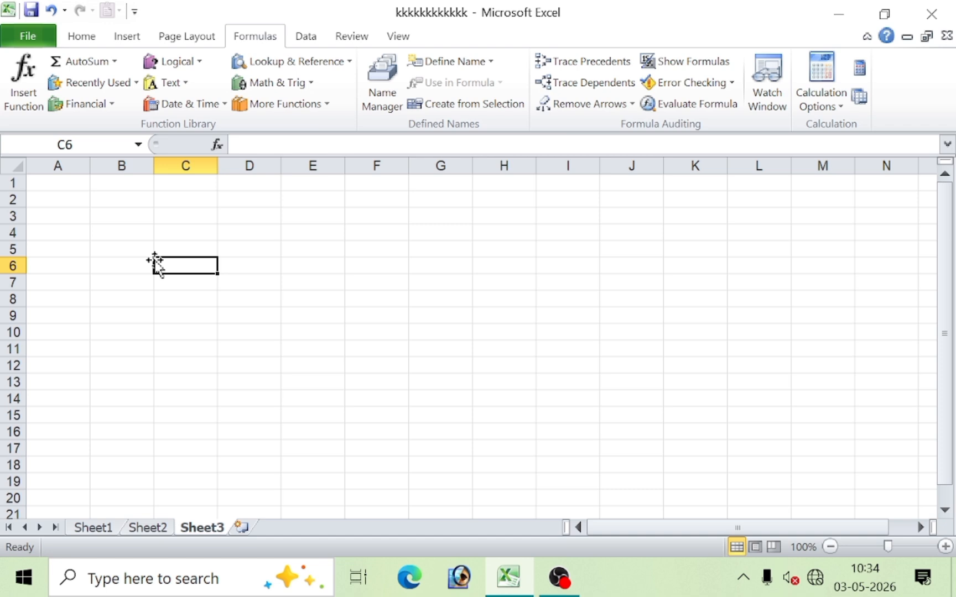
Count the blank cells of the entire row 1 in cell C6 with the COUNTBLANK function and check the formula
{"action": "type", "text": "="}
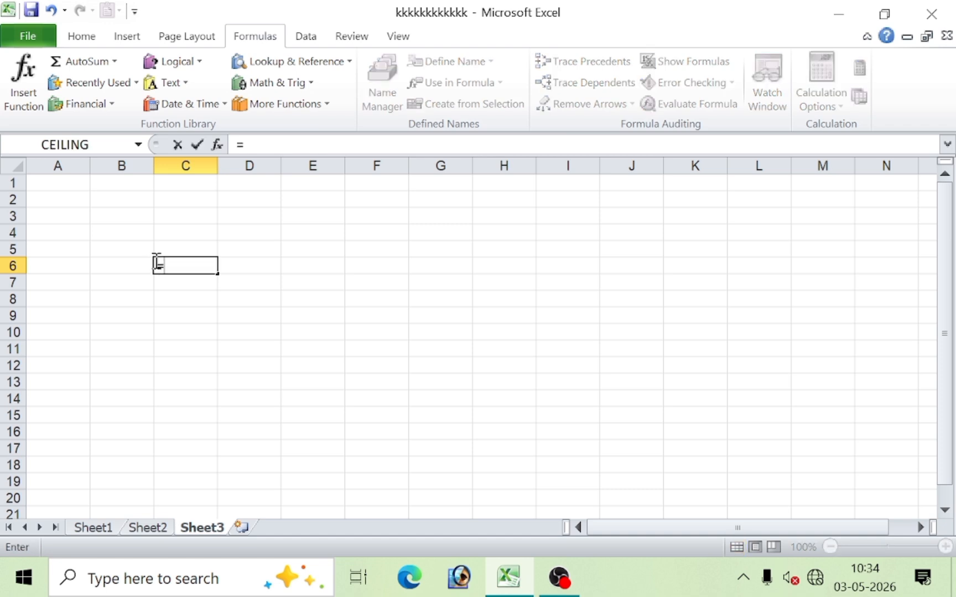
{"action": "type", "text": "coun"}
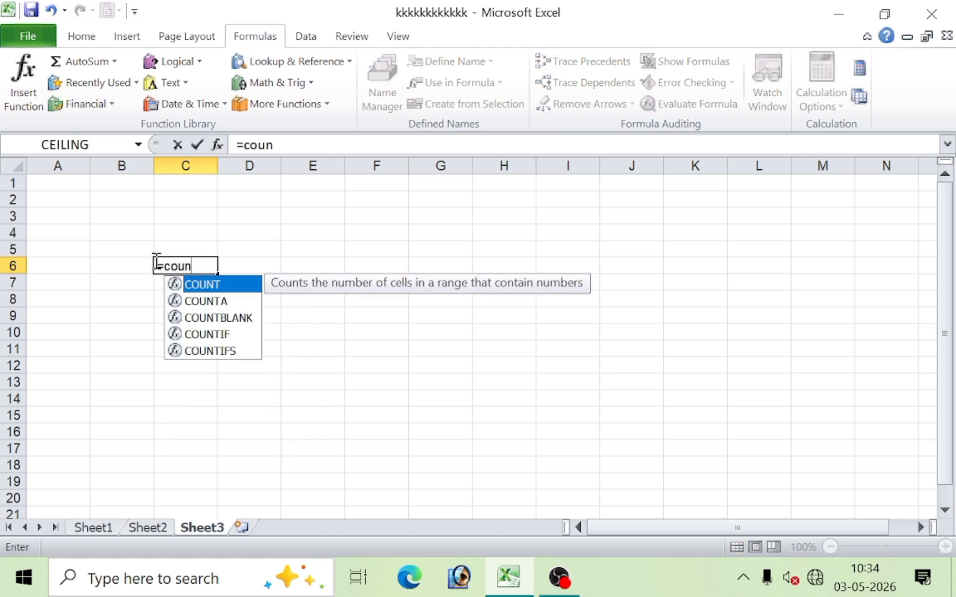
{"action": "type", "text": "tblank"}
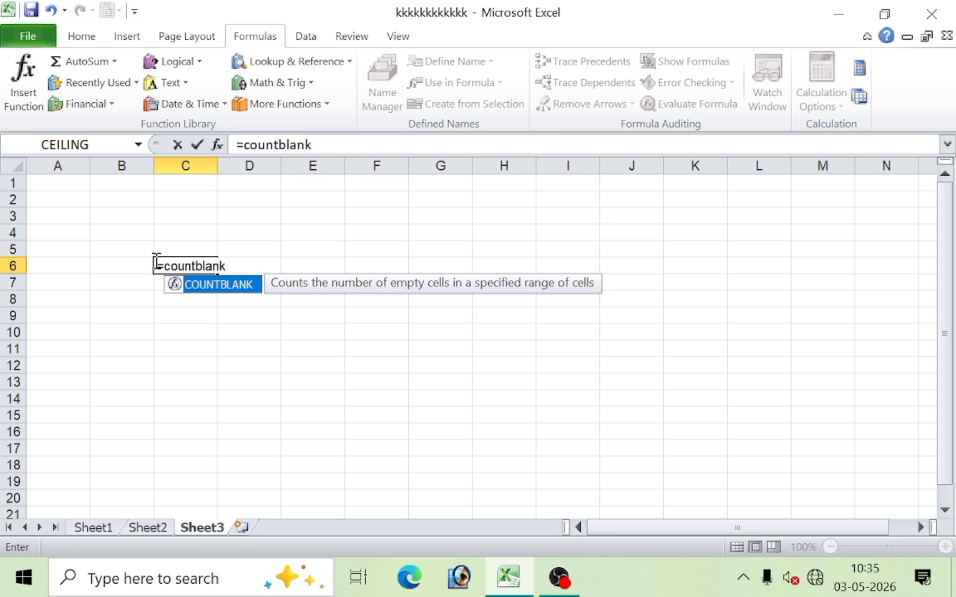
{"action": "type", "text": "("}
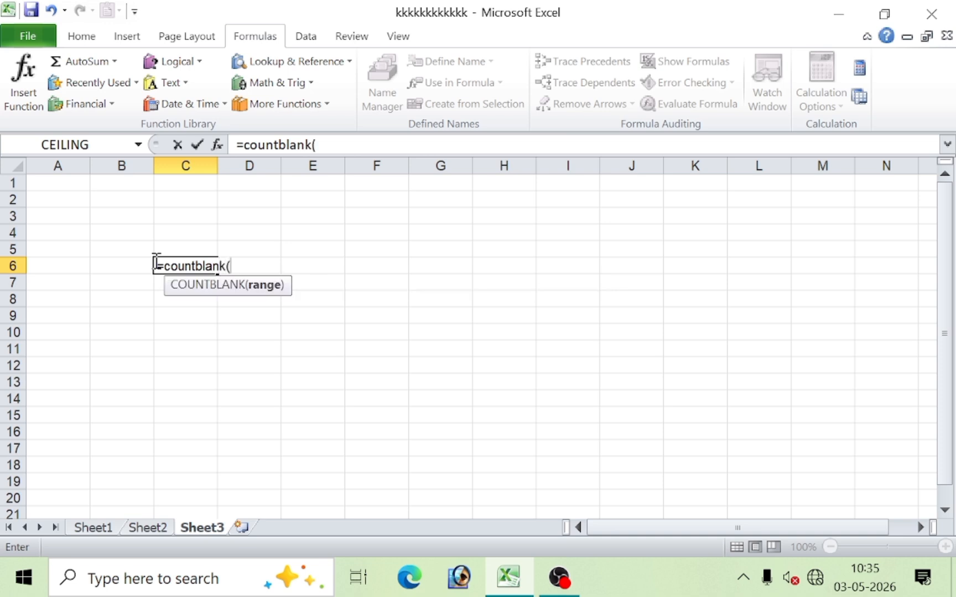
{"action": "left_click", "coordinate": [8, 182]}
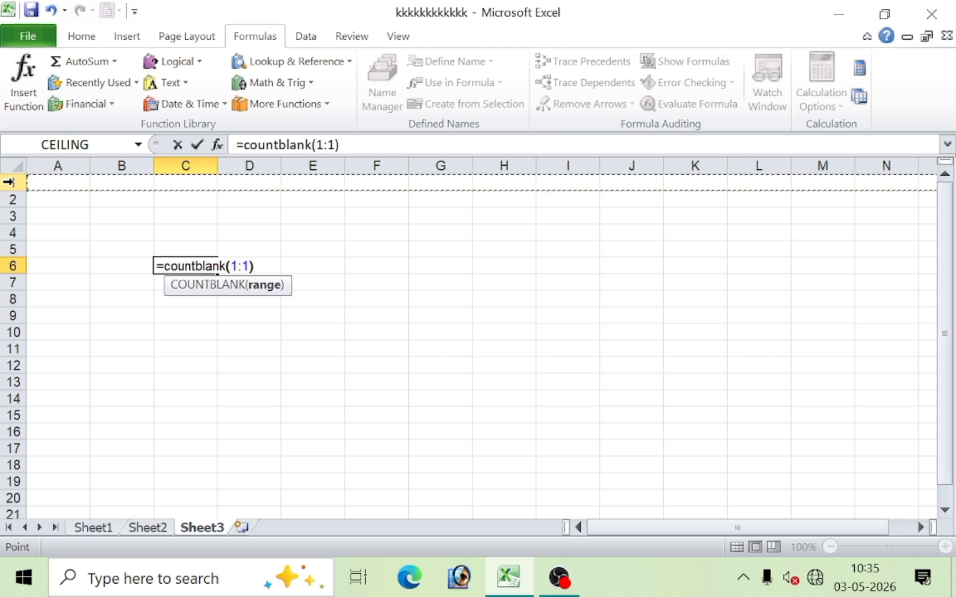
{"action": "key", "text": "Return"}
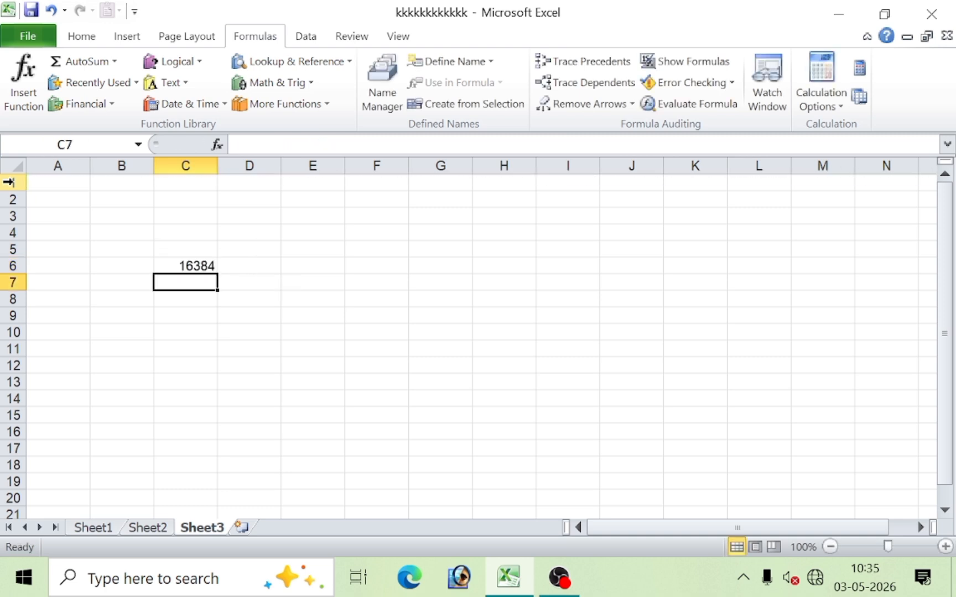
{"action": "left_click", "coordinate": [186, 268]}
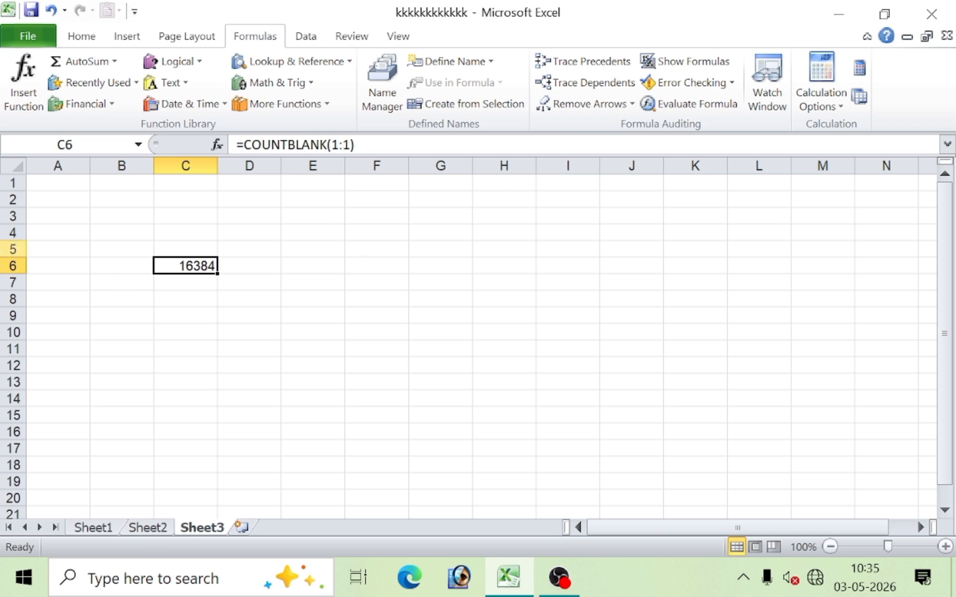
Point out the first columns by their headers, widen columns B and C slightly, and return to cell C6
{"action": "left_click", "coordinate": [72, 165]}
{"action": "left_click", "coordinate": [113, 166]}
{"action": "left_click_drag", "start_coordinate": [157, 167], "coordinate": [178, 168]}
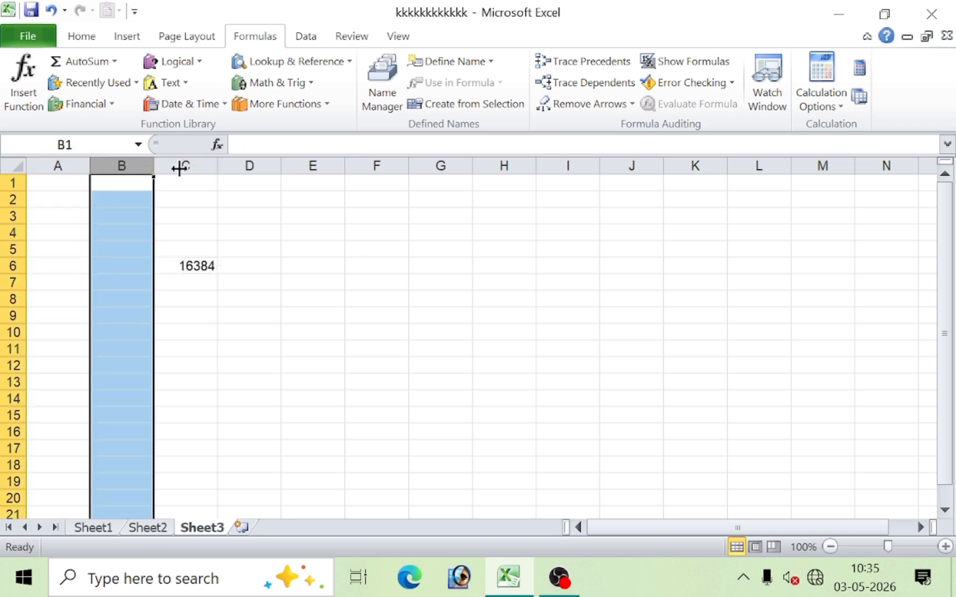
{"action": "left_click", "coordinate": [228, 166]}
{"action": "left_click_drag", "start_coordinate": [238, 166], "coordinate": [241, 166]}
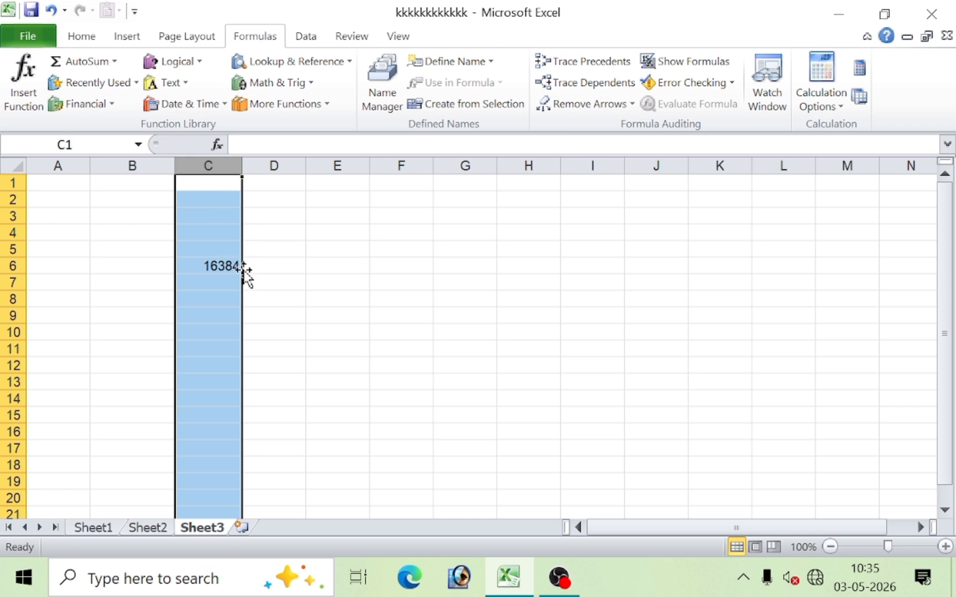
{"action": "left_click", "coordinate": [218, 266]}
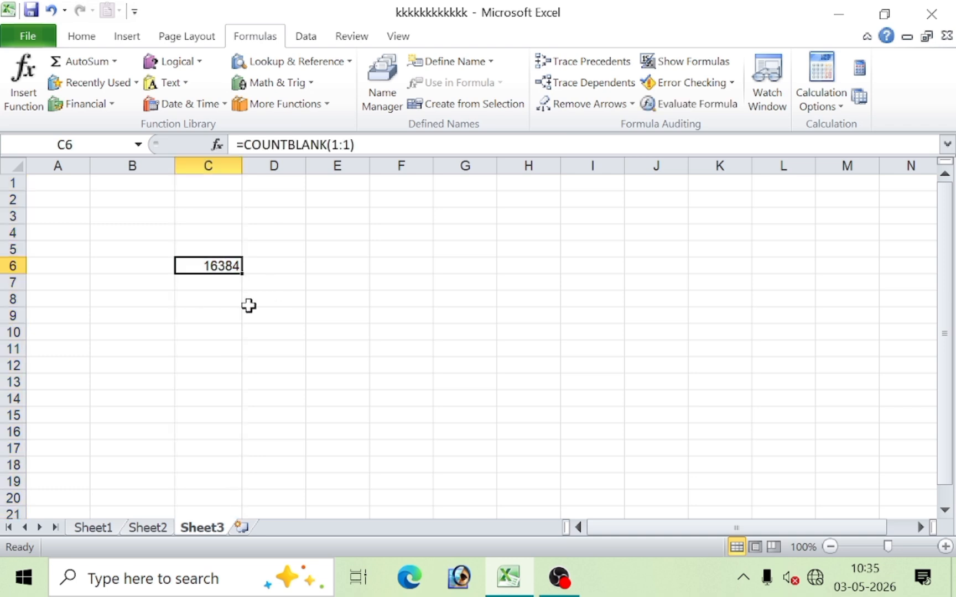
Count the blank cells of the entire column A in cell C9 with COUNTBLANK and compare the formulas in C9 and C6
{"action": "left_click", "coordinate": [226, 309]}
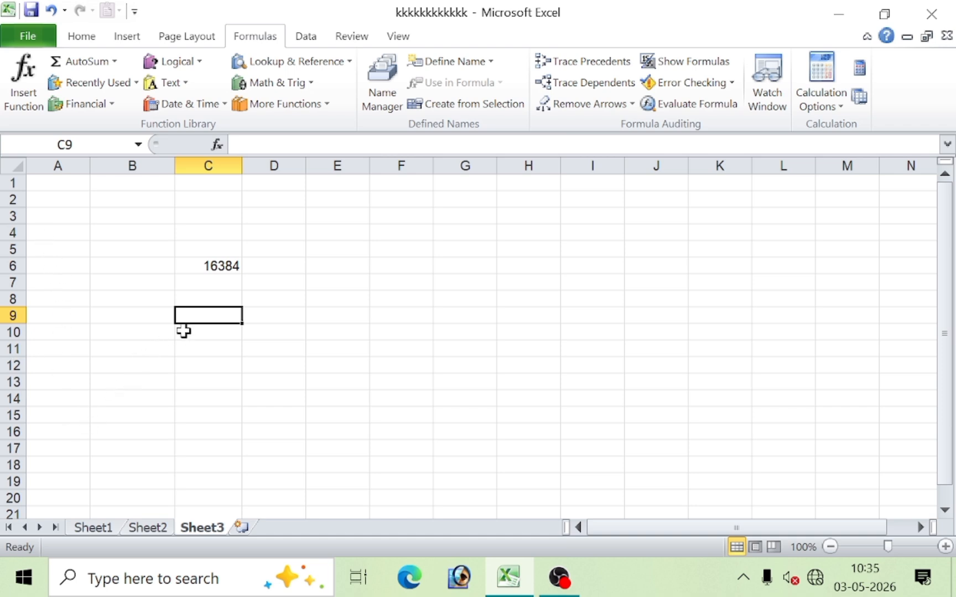
{"action": "type", "text": "c"}
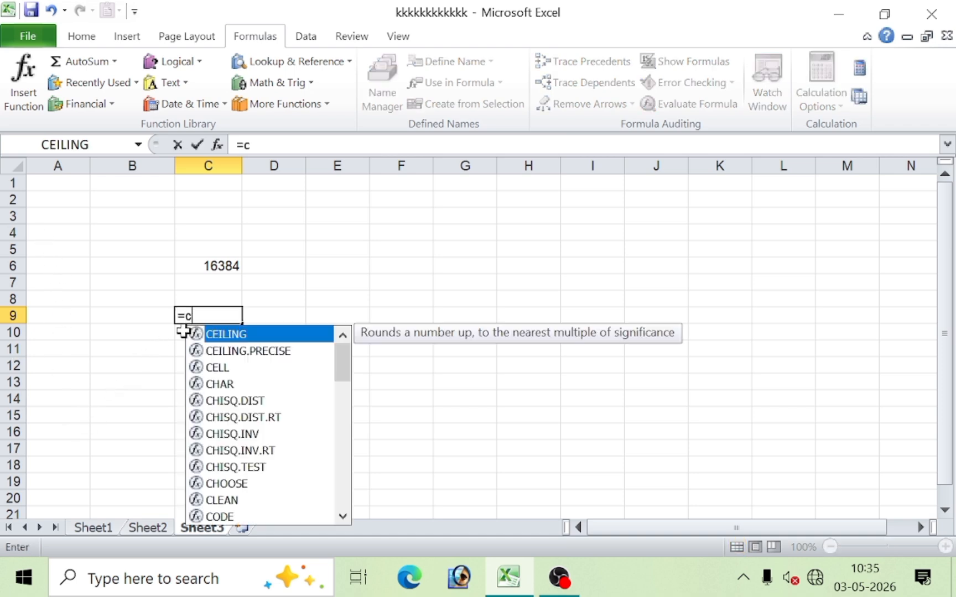
{"action": "type", "text": "ount"}
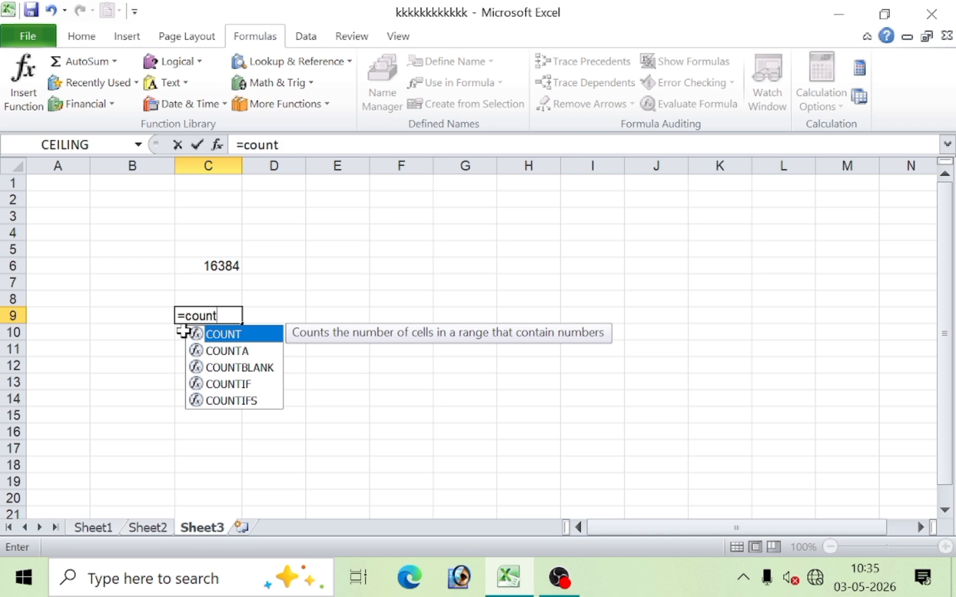
{"action": "type", "text": "blank"}
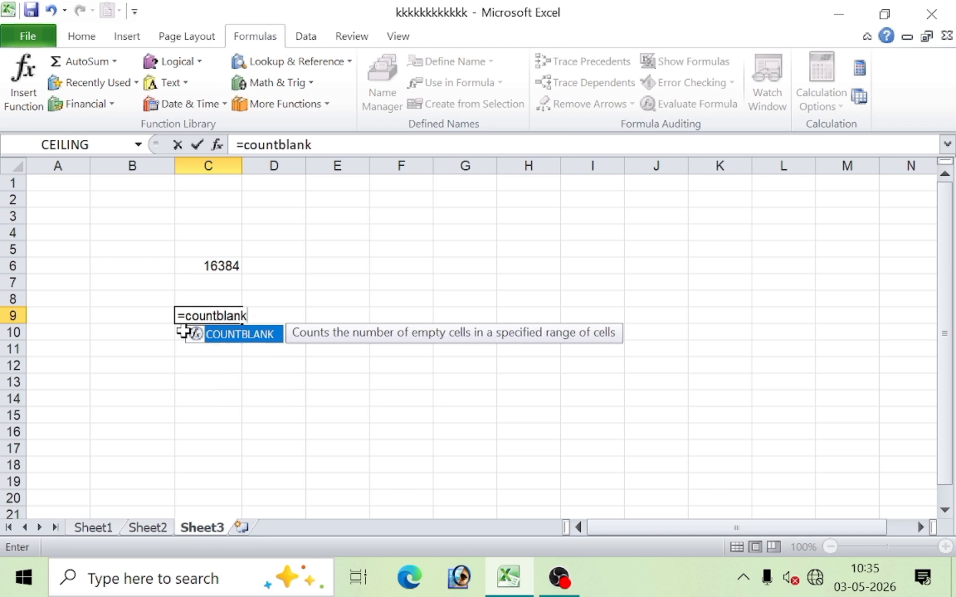
{"action": "type", "text": "("}
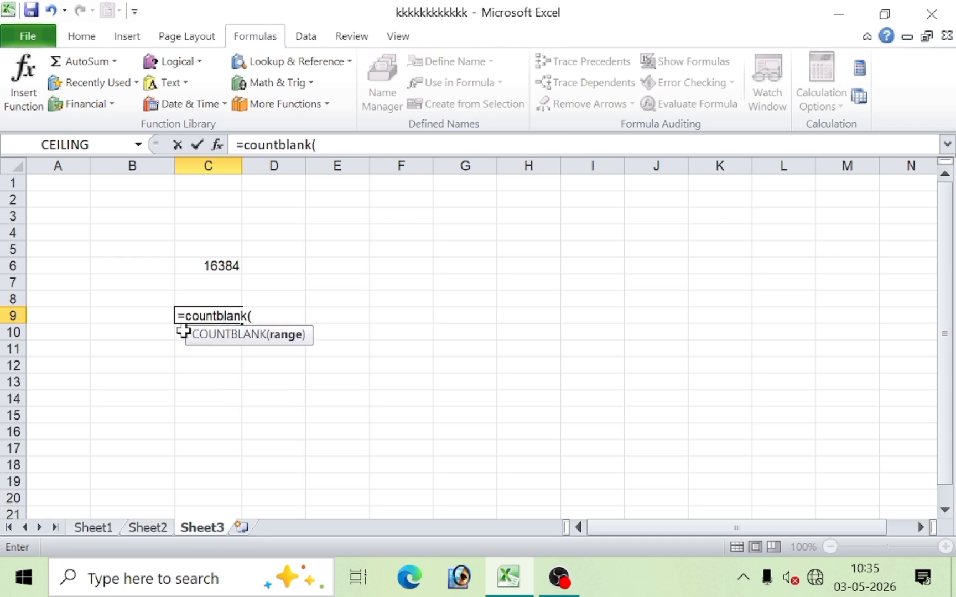
{"action": "left_click", "coordinate": [51, 164]}
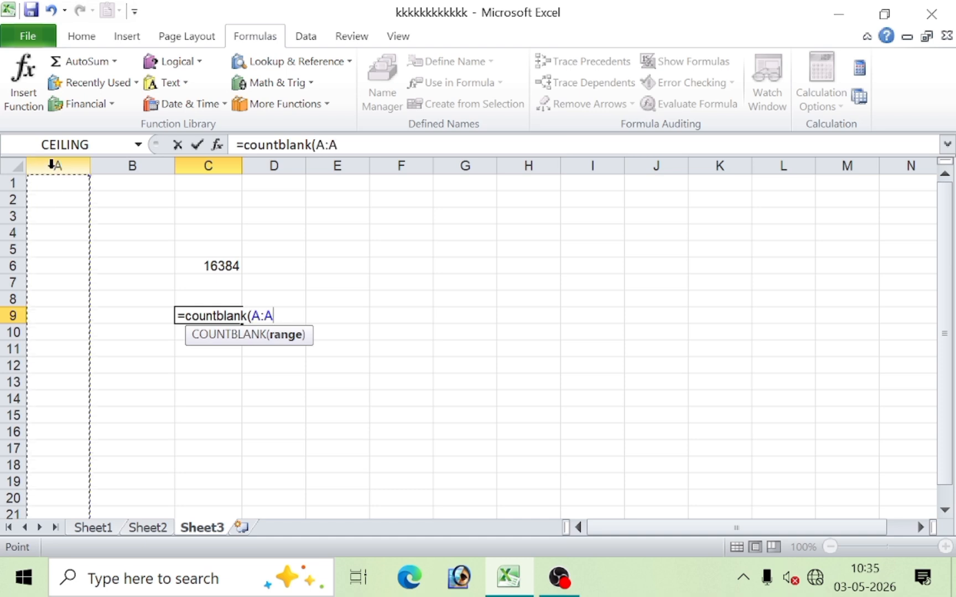
{"action": "type", "text": ")"}
{"action": "key", "text": "Return"}
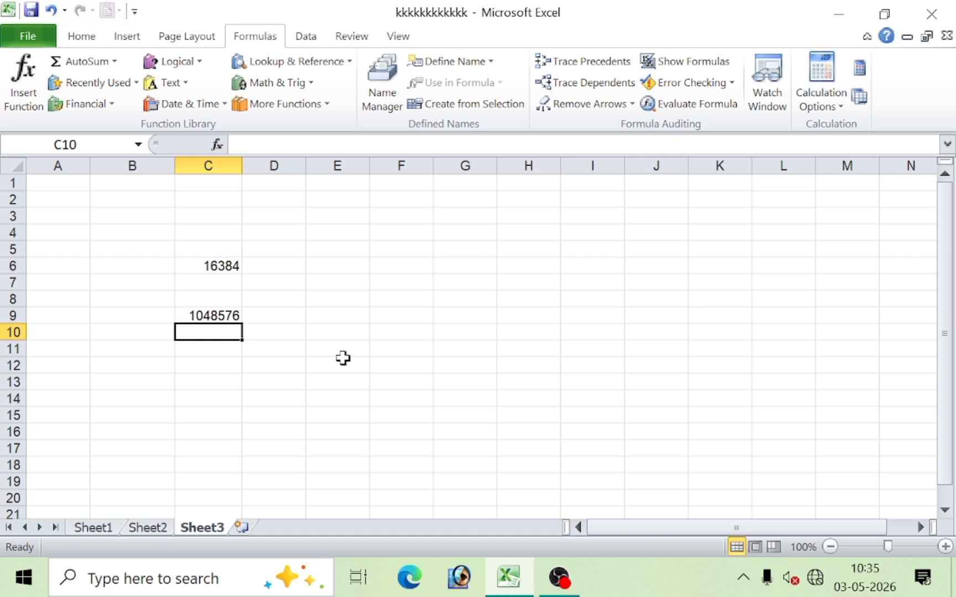
{"action": "left_click", "coordinate": [206, 313]}
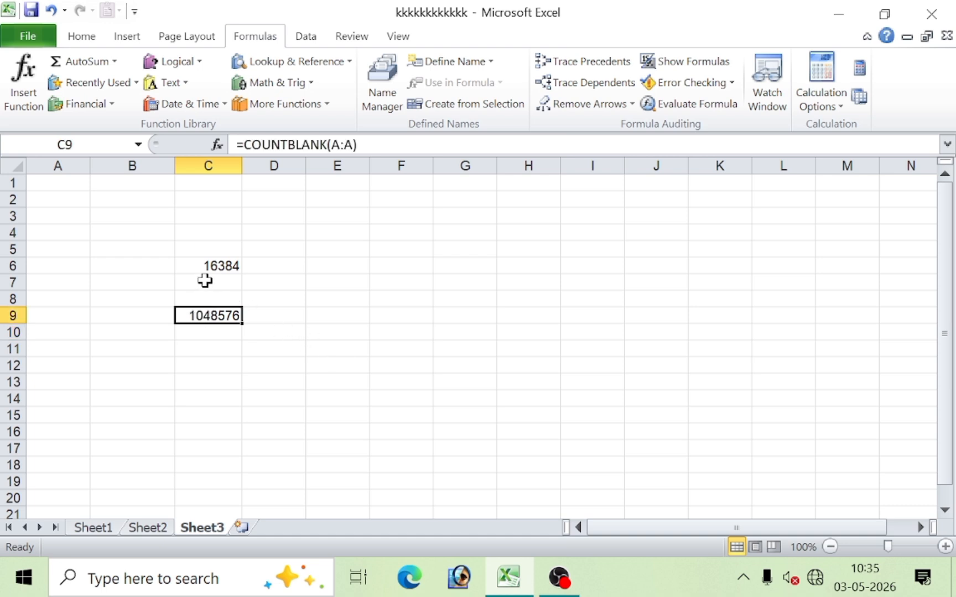
{"action": "left_click", "coordinate": [211, 265]}
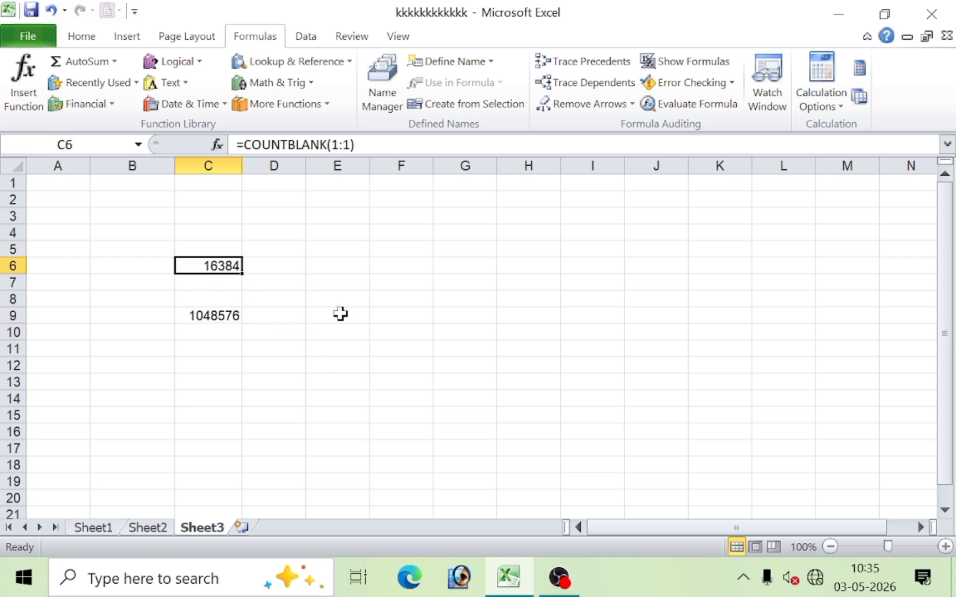
Multiply C6 by C9 in cell E8 to calculate the total number of cells and check the formula
{"action": "left_click", "coordinate": [327, 295]}
{"action": "type", "text": "="}
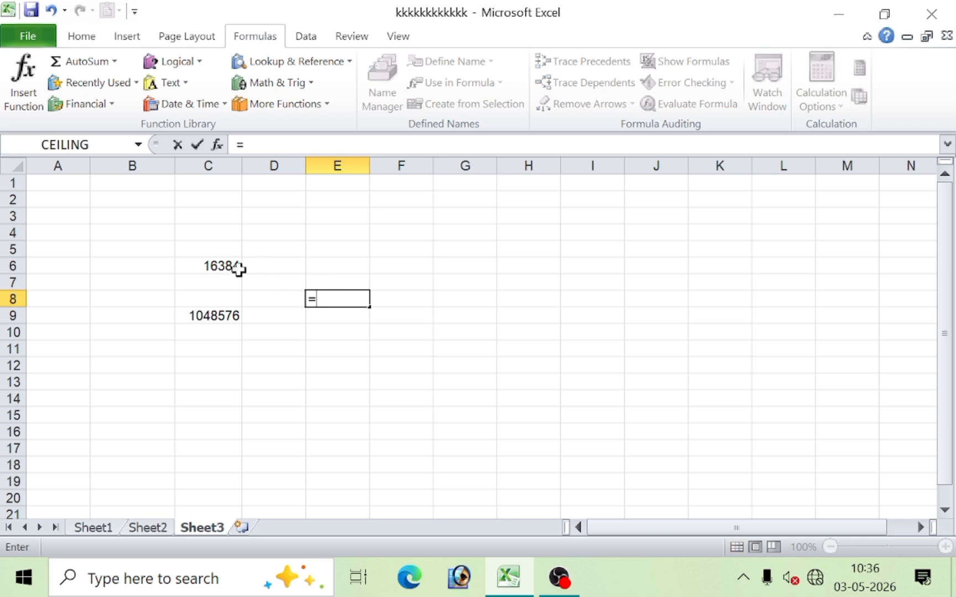
{"action": "left_click", "coordinate": [238, 269]}
{"action": "type", "text": "*"}
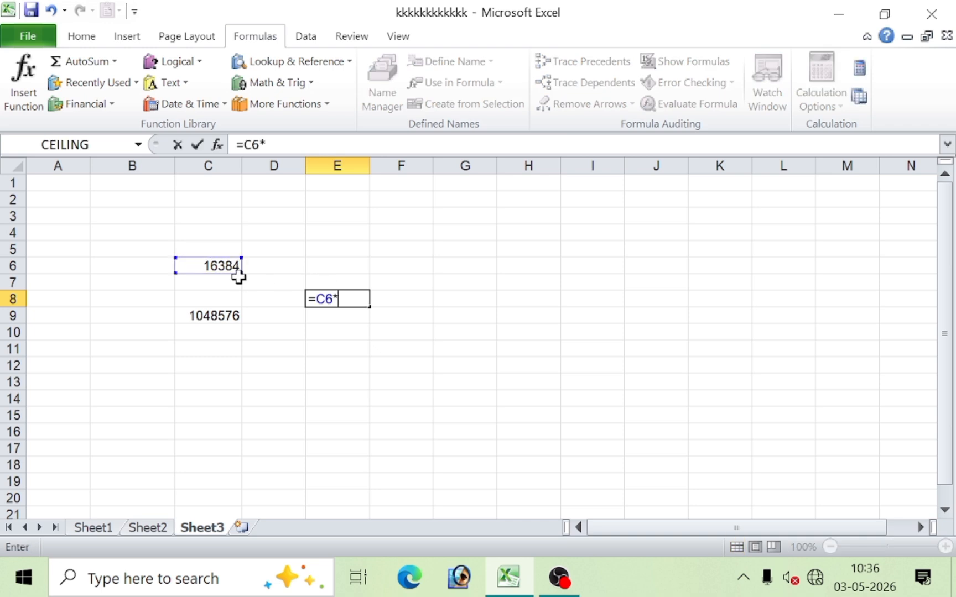
{"action": "left_click", "coordinate": [228, 312]}
{"action": "key", "text": "Return"}
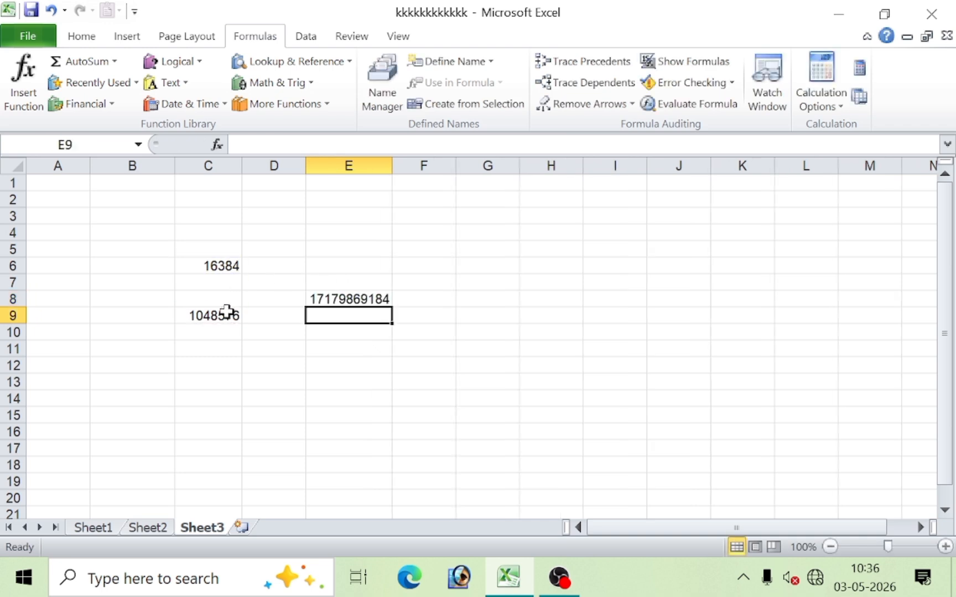
{"action": "left_click", "coordinate": [326, 298]}
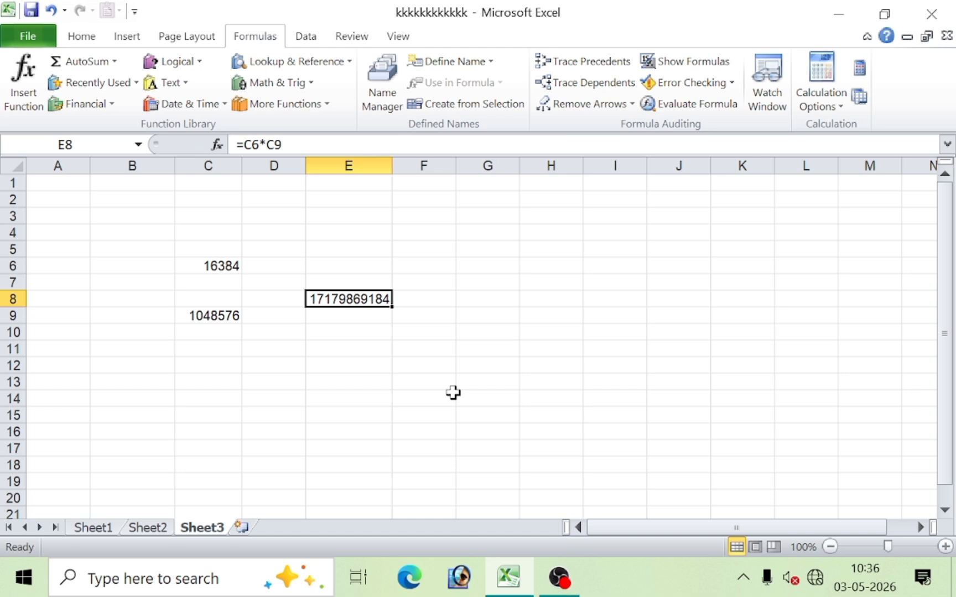
Review the row and column COUNTBLANK formulas in cells C6 and C9
{"action": "left_click", "coordinate": [548, 268]}
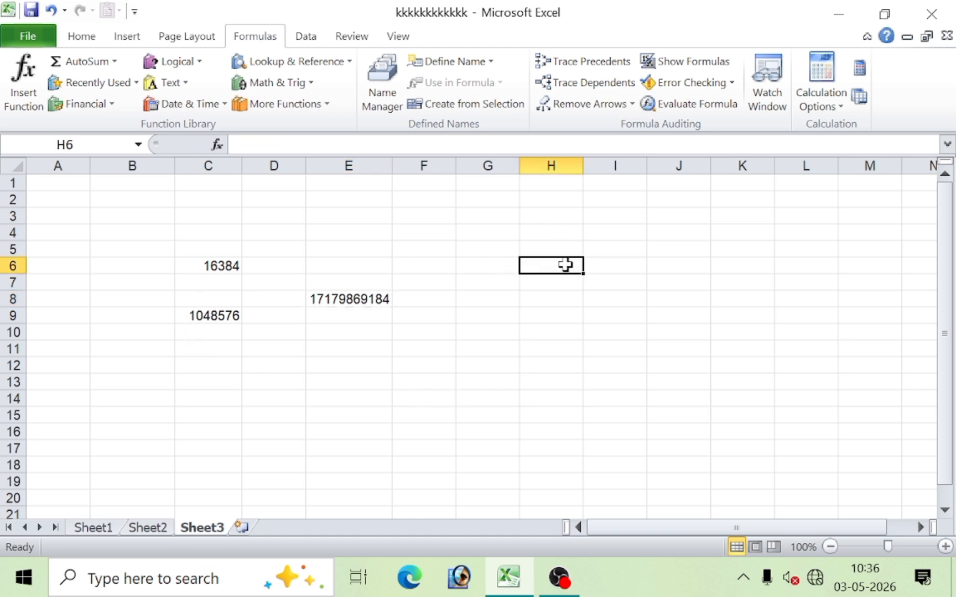
{"action": "left_click", "coordinate": [448, 359]}
{"action": "left_click", "coordinate": [222, 264]}
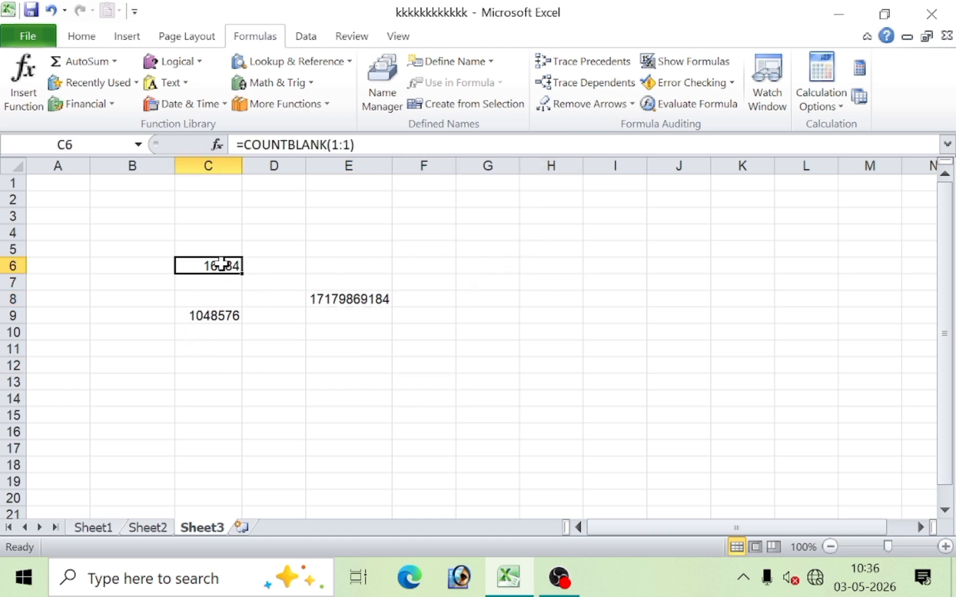
{"action": "left_click", "coordinate": [207, 313]}
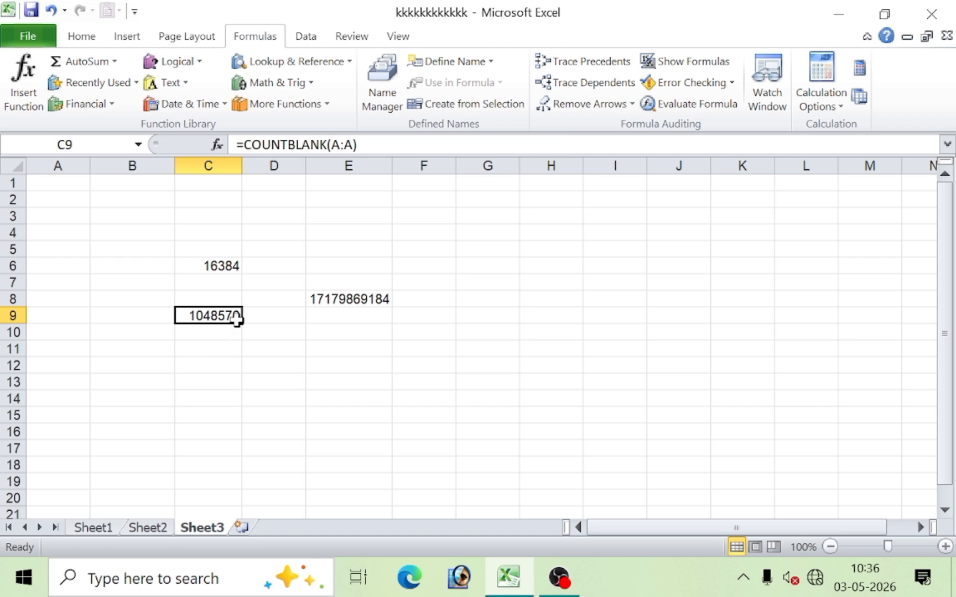
{"action": "left_click", "coordinate": [232, 267]}
{"action": "left_click", "coordinate": [214, 312]}
Go to the customer sales table on Sheet1 and clear the customer name in cell B7
{"action": "left_click", "coordinate": [147, 528]}
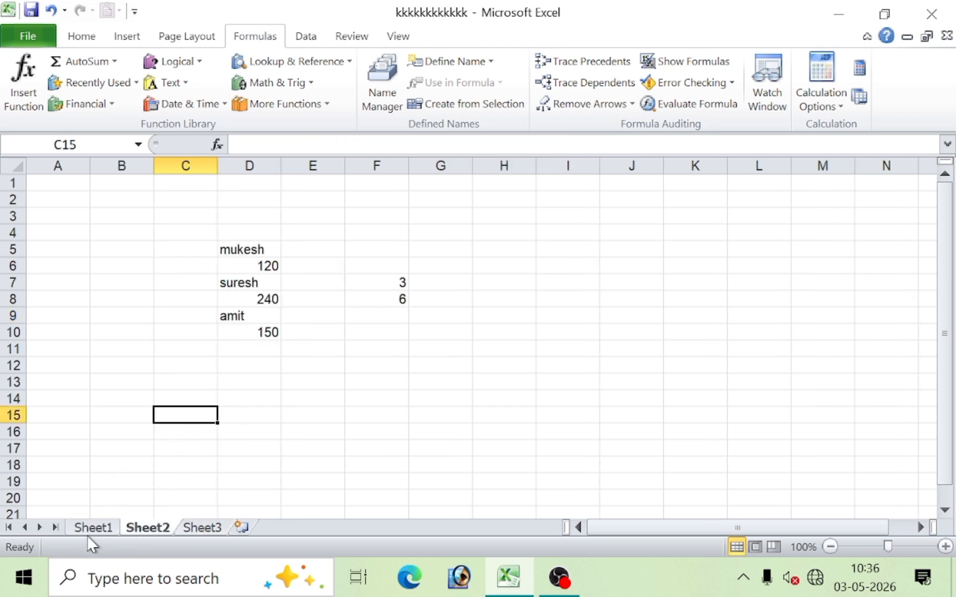
{"action": "left_click", "coordinate": [104, 527]}
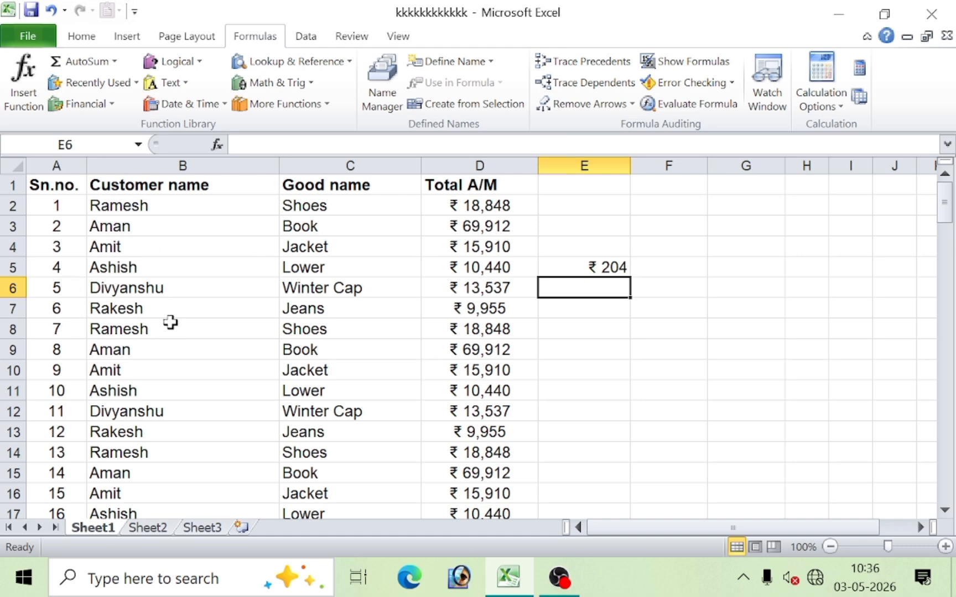
{"action": "left_click", "coordinate": [183, 305]}
{"action": "left_click", "coordinate": [324, 286]}
{"action": "left_click", "coordinate": [216, 267]}
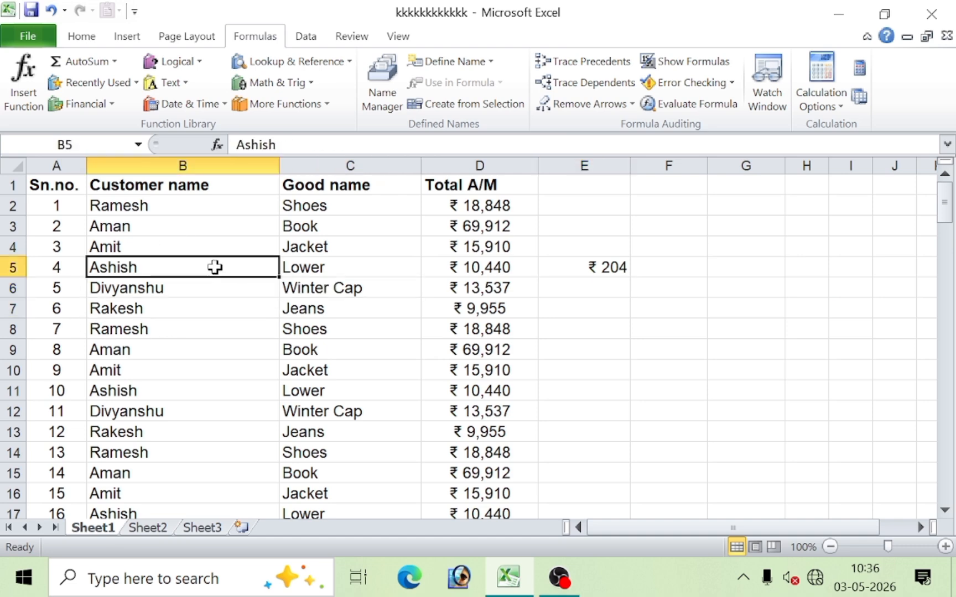
{"action": "left_click", "coordinate": [221, 363]}
{"action": "left_click", "coordinate": [123, 311]}
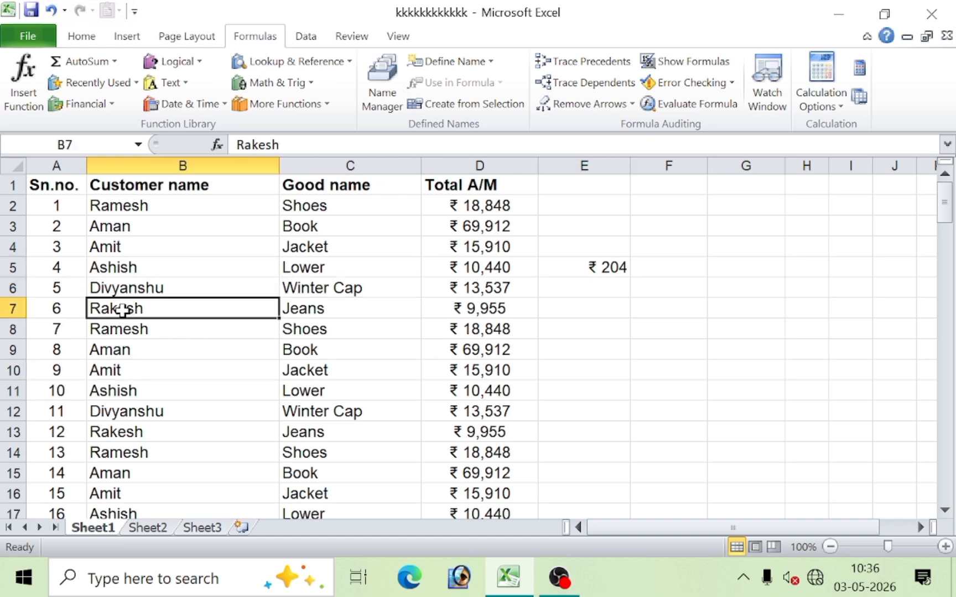
{"action": "key", "text": "Delete"}
{"action": "left_click", "coordinate": [506, 363]}
{"action": "left_click", "coordinate": [194, 318]}
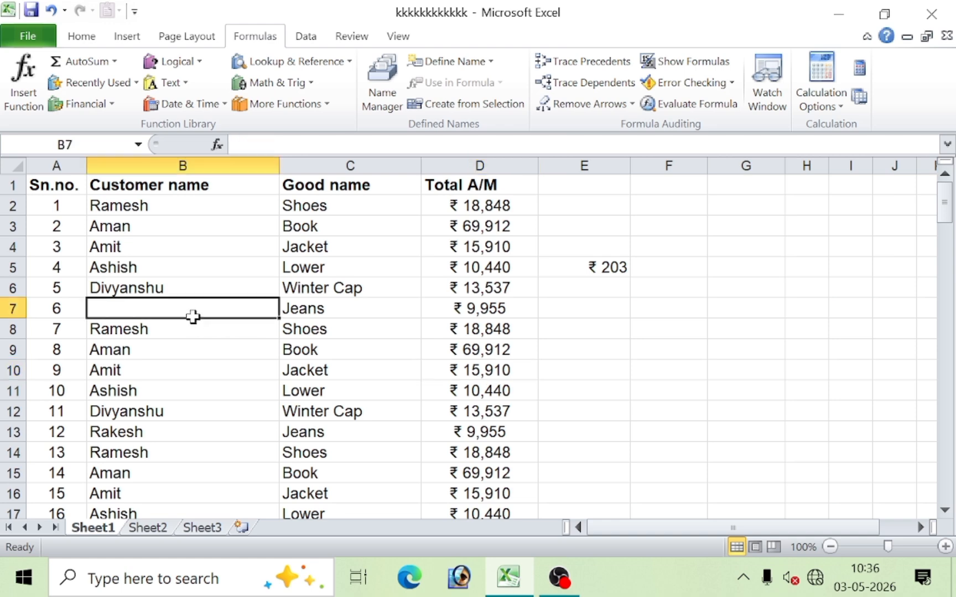
Count the blank cells of the customer table range A1:D51 in cell E7 with COUNTBLANK and check the formula
{"action": "left_click", "coordinate": [576, 307]}
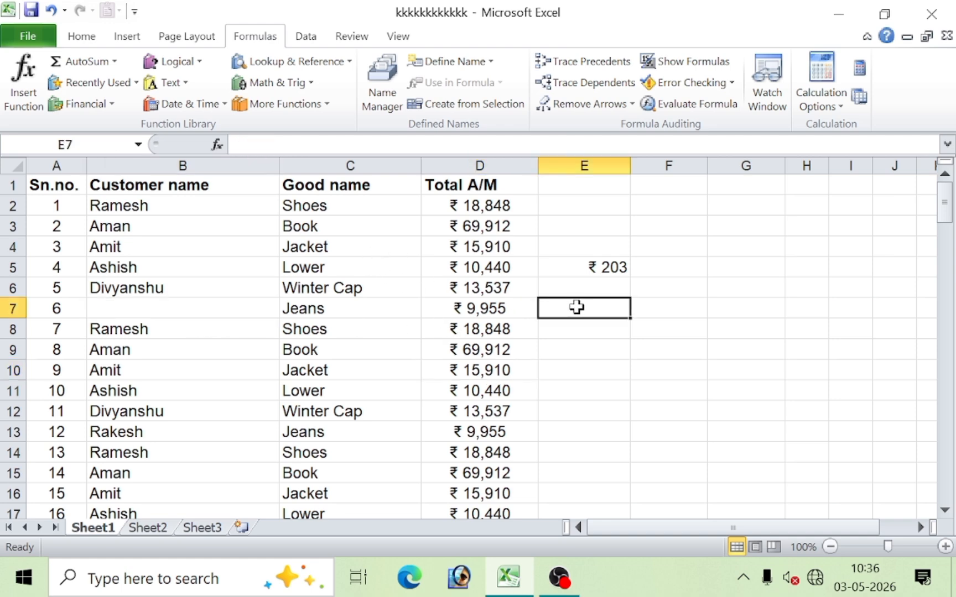
{"action": "type", "text": "=c"}
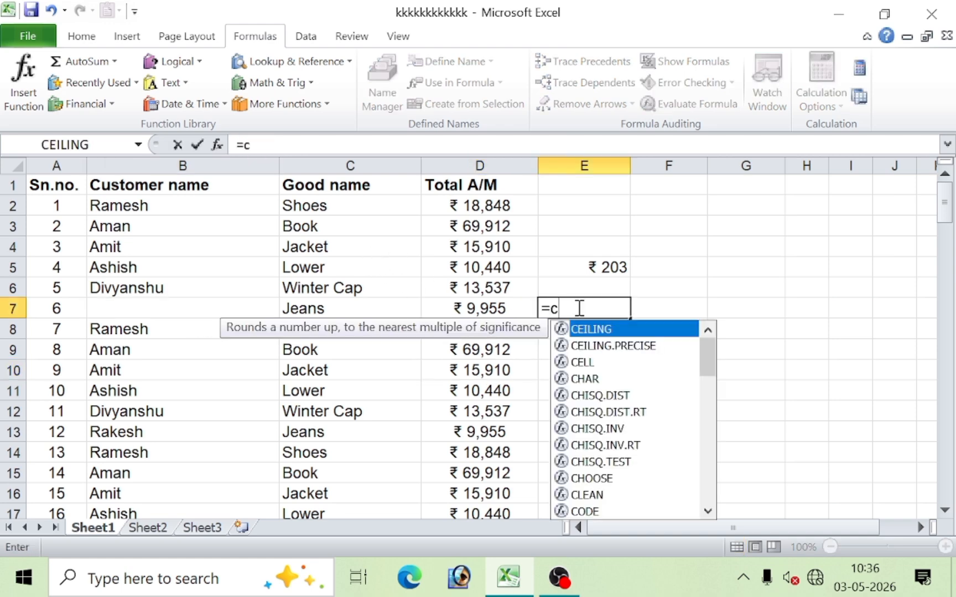
{"action": "type", "text": "ount"}
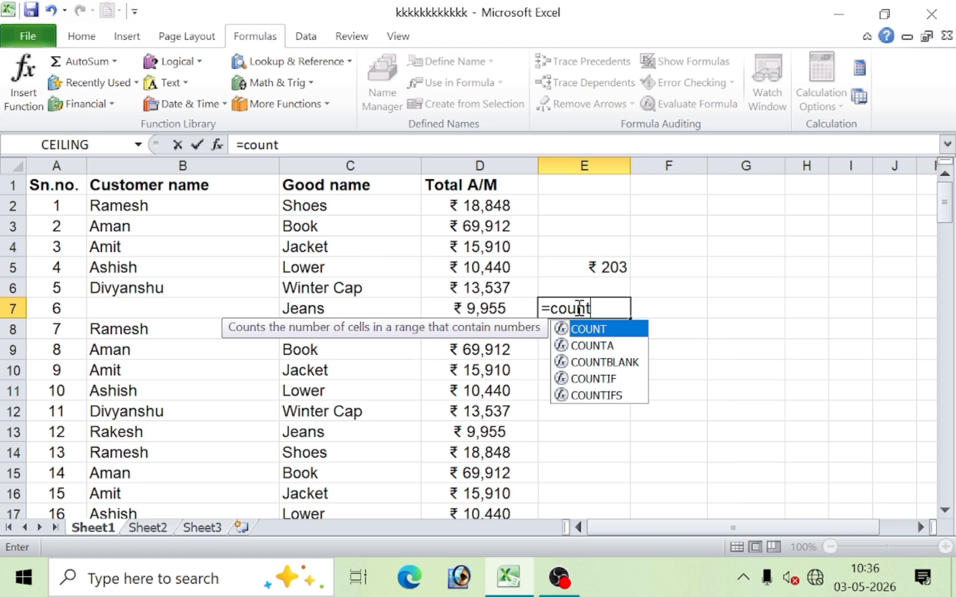
{"action": "key", "text": "Down"}
{"action": "key", "text": "Down"}
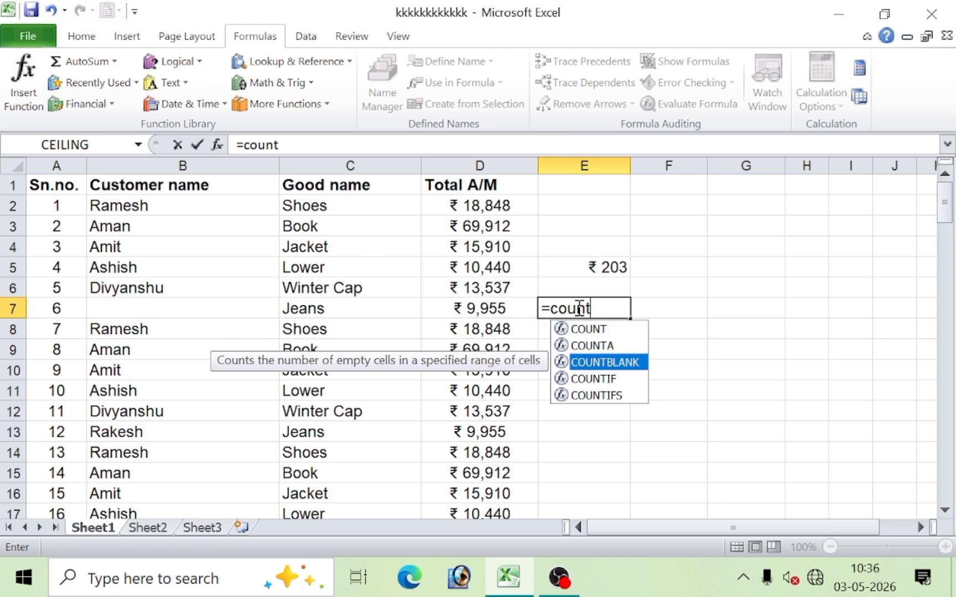
{"action": "key", "text": "Tab"}
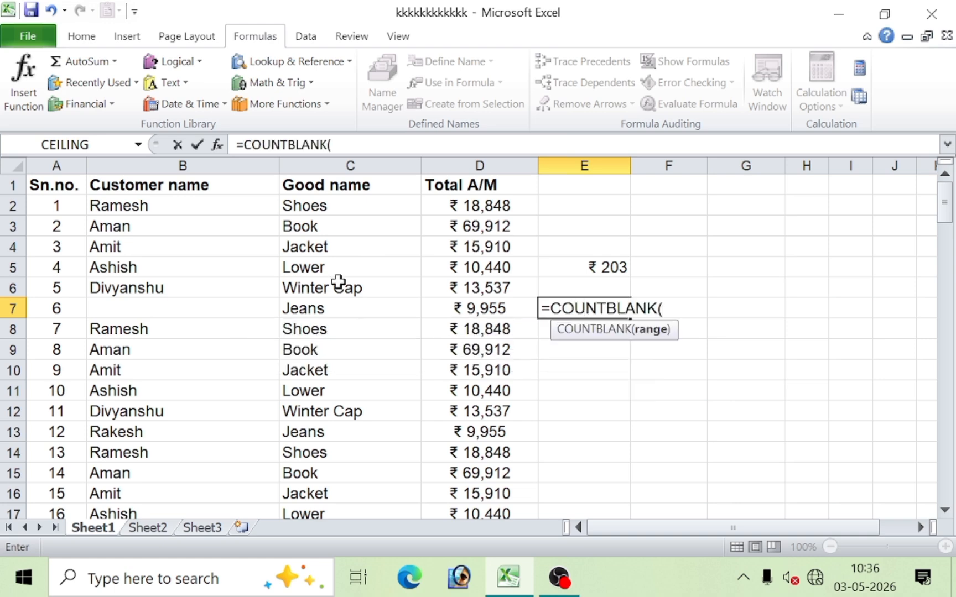
{"action": "left_click_drag", "start_coordinate": [47, 186], "coordinate": [456, 186]}
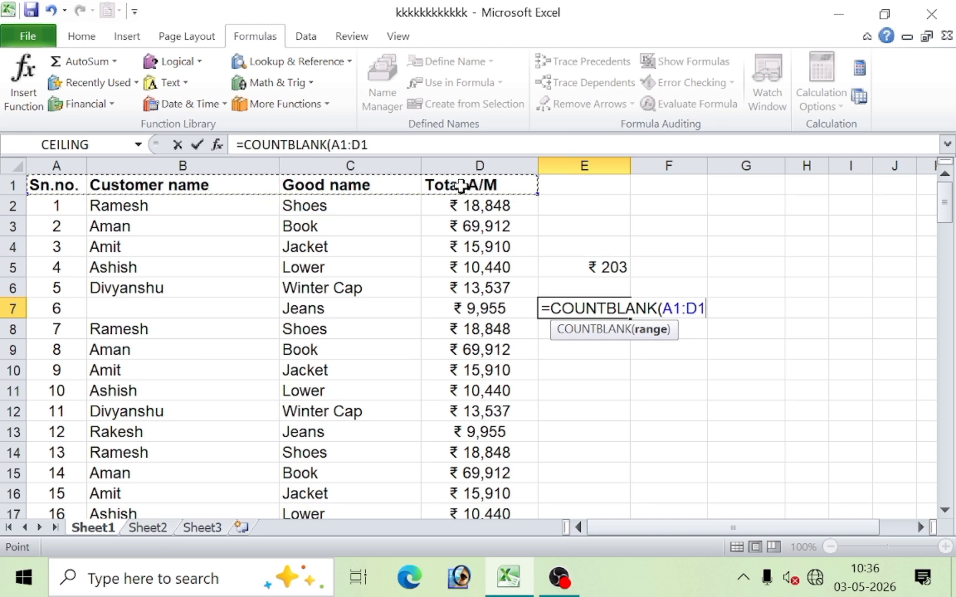
{"action": "key", "text": "ctrl+shift+Down"}
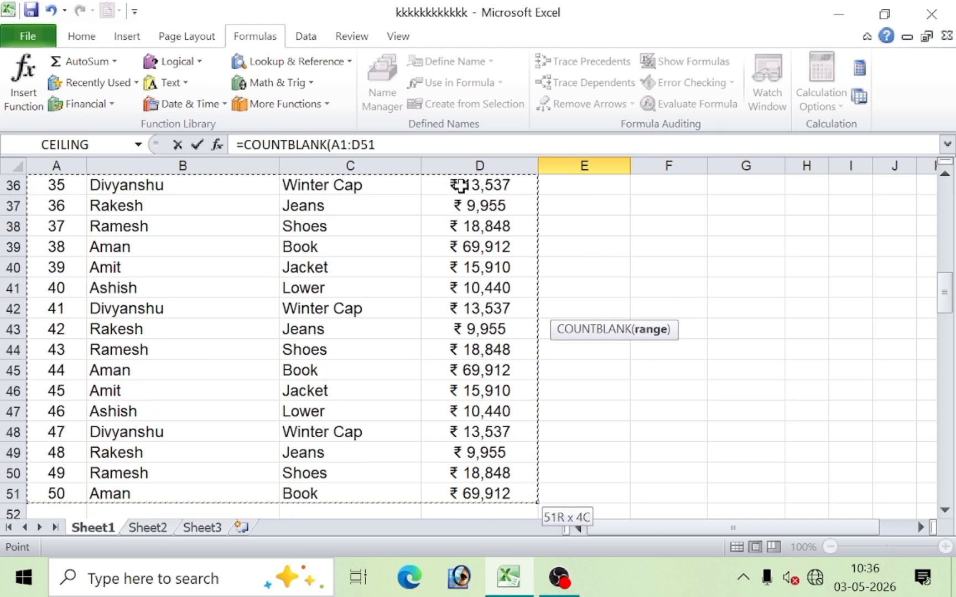
{"action": "type", "text": ")"}
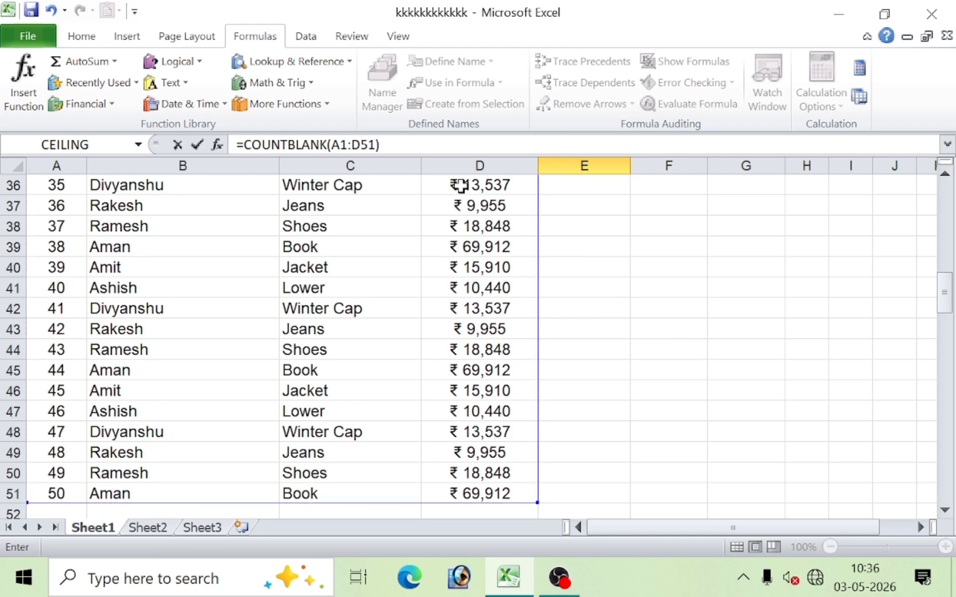
{"action": "key", "text": "Return"}
{"action": "scroll", "coordinate": [521, 201], "scroll_direction": "up", "scroll_amount": 3}
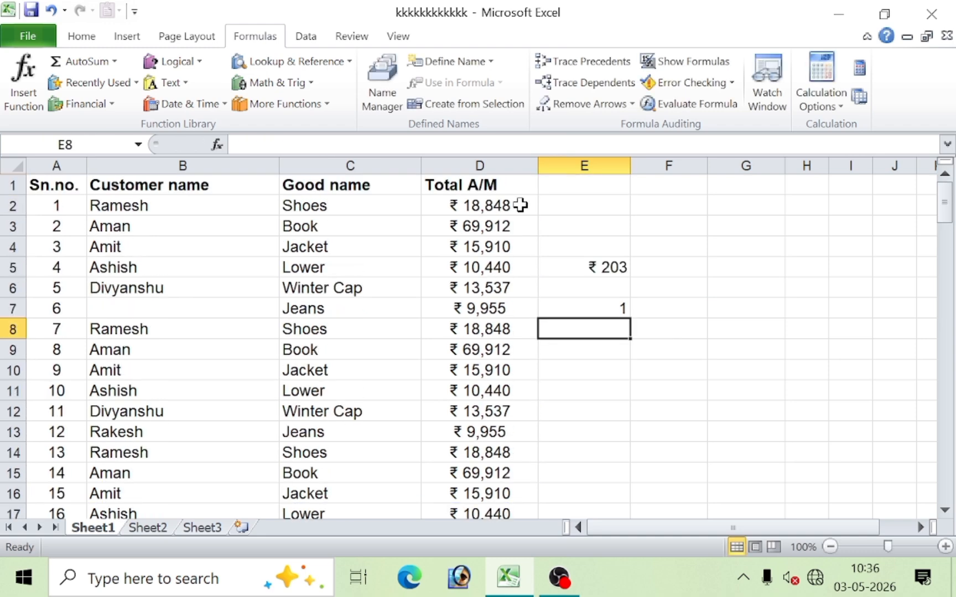
{"action": "left_click", "coordinate": [613, 305]}
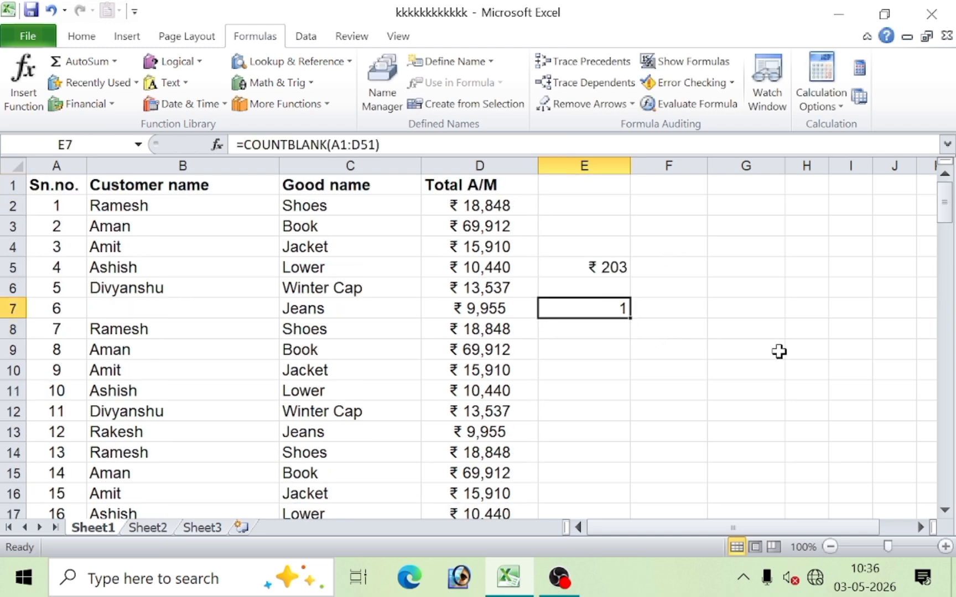
Fill the blank cell B7 with a customer's first name and recheck the COUNTBLANK formula in E7
{"action": "left_click", "coordinate": [117, 308]}
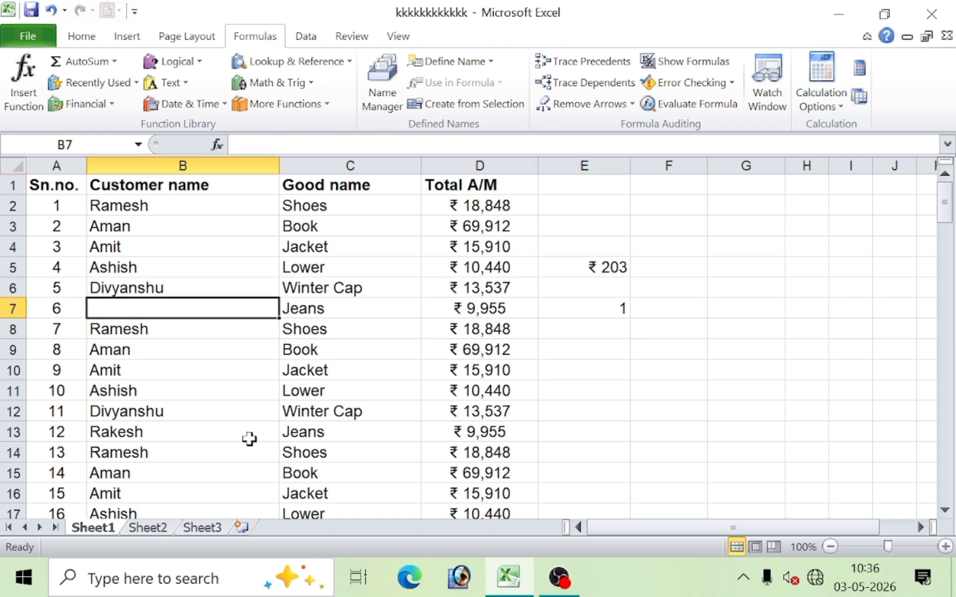
{"action": "type", "text": "mukesh"}
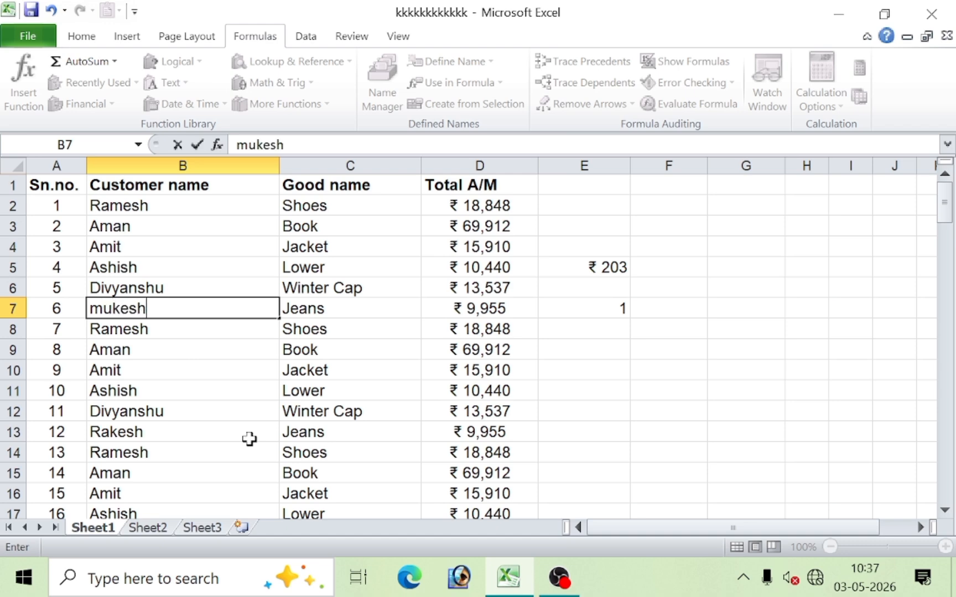
{"action": "key", "text": "BackSpace"}
{"action": "key", "text": "BackSpace"}
{"action": "key", "text": "BackSpace"}
{"action": "key", "text": "BackSpace"}
{"action": "key", "text": "BackSpace"}
{"action": "key", "text": "BackSpace"}
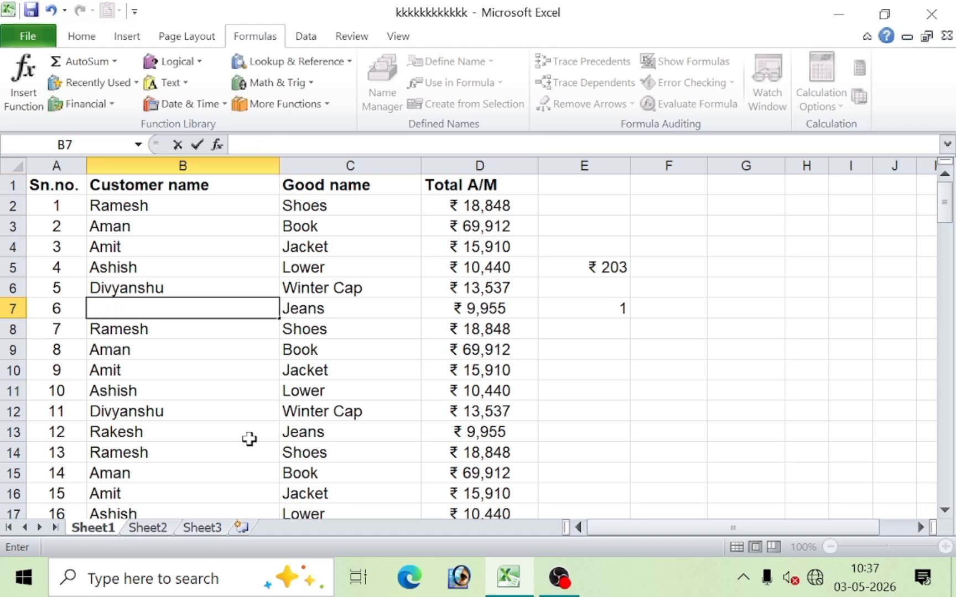
{"action": "type", "text": "Mani"}
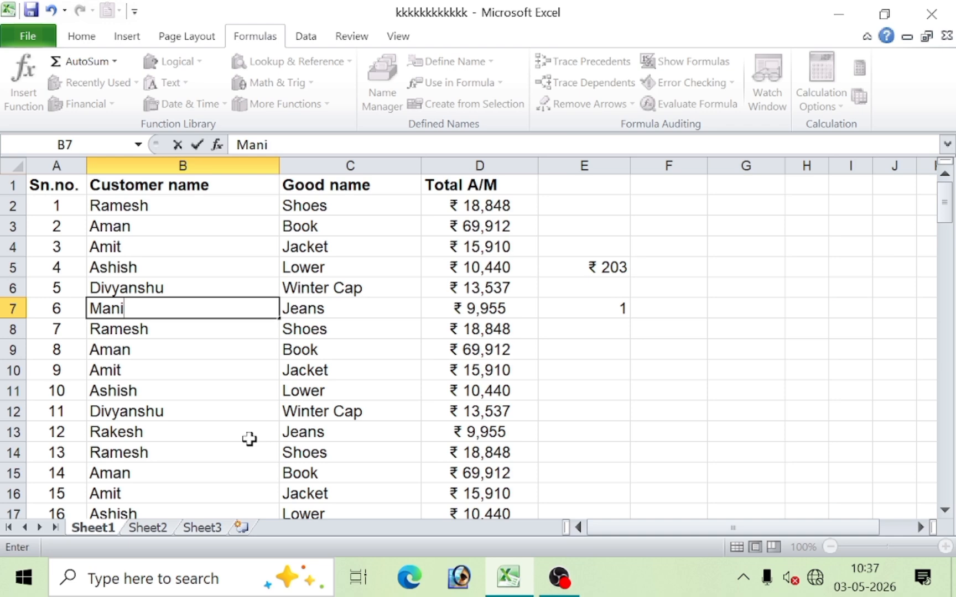
{"action": "type", "text": "sh"}
{"action": "key", "text": "Return"}
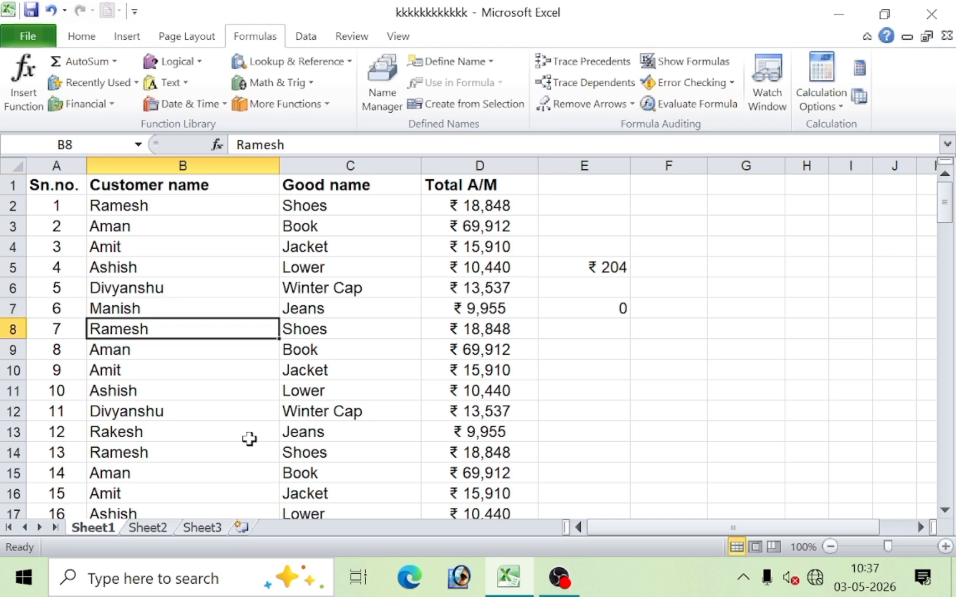
{"action": "left_click", "coordinate": [597, 313]}
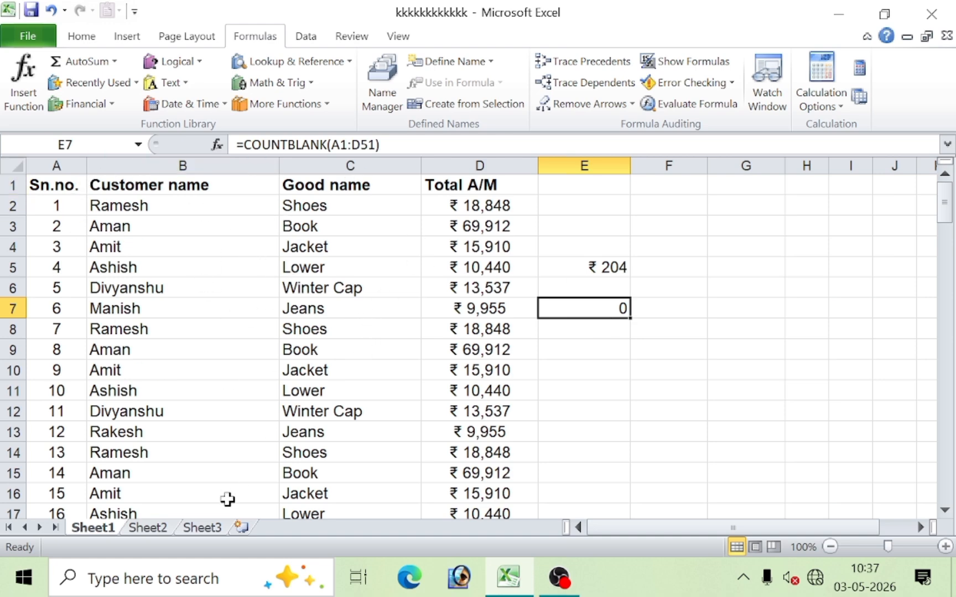
Review the row and column COUNTBLANK formulas in C6 and C9 on Sheet3 again
{"action": "left_click", "coordinate": [195, 528]}
{"action": "left_click", "coordinate": [229, 268]}
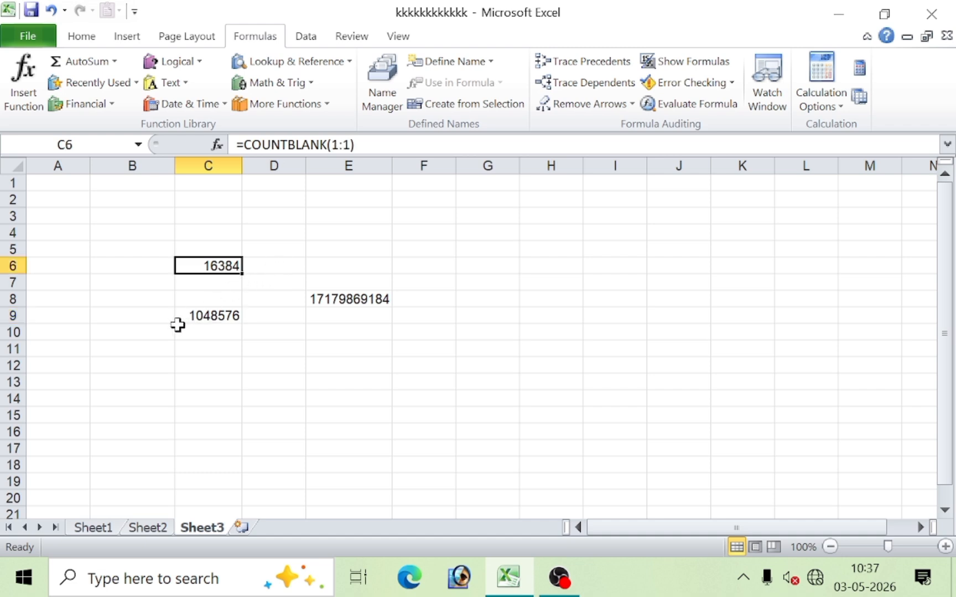
{"action": "left_click", "coordinate": [208, 311]}
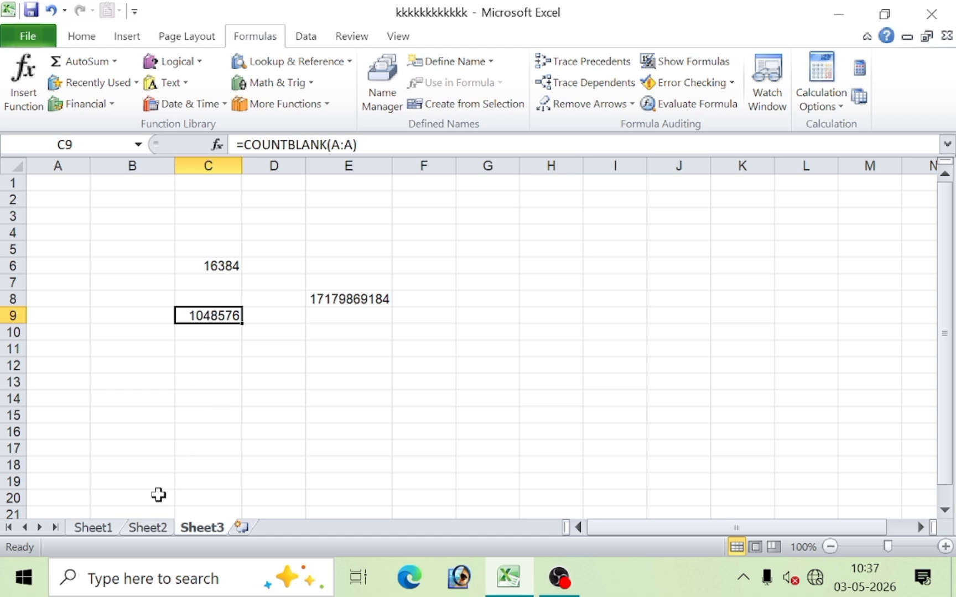
Return to Sheet1 and clear the contents of cells E4:F8 beside the customer table
{"action": "left_click", "coordinate": [108, 528]}
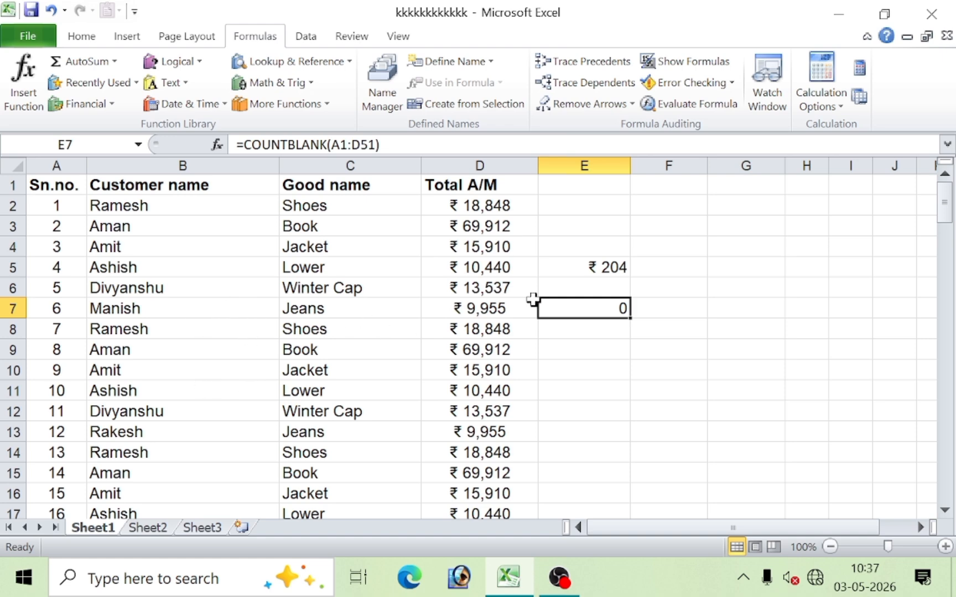
{"action": "left_click_drag", "start_coordinate": [620, 250], "coordinate": [643, 321]}
{"action": "key", "text": "Delete"}
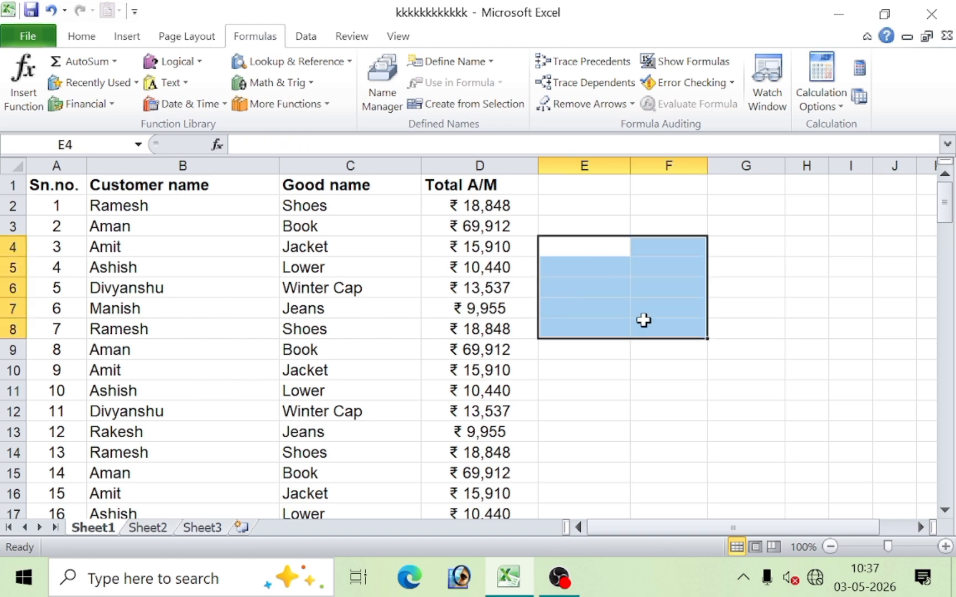
Look through the list of statistical functions as far as COUNTIF and COUNTIFS, then close it without inserting one
{"action": "left_click", "coordinate": [597, 243]}
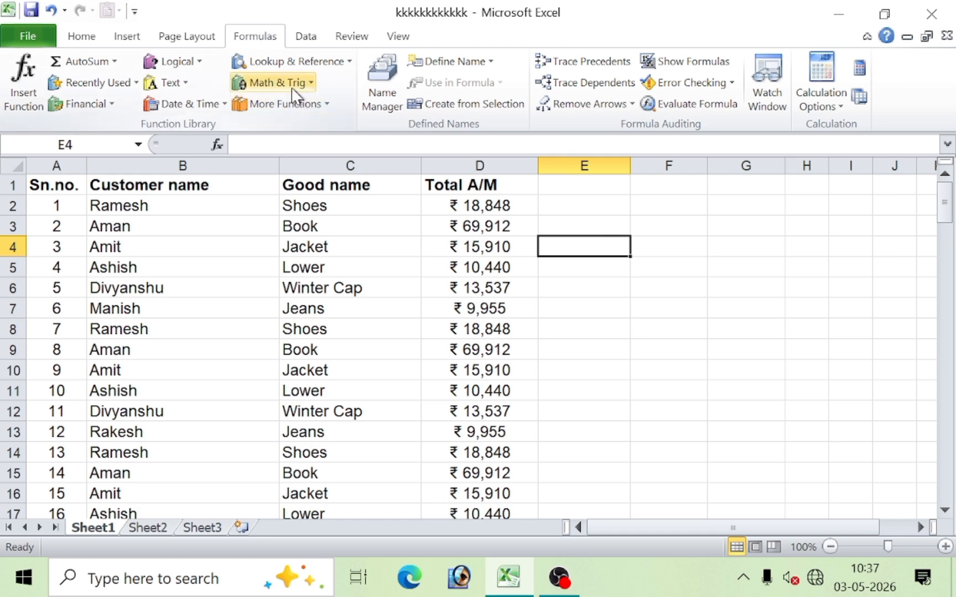
{"action": "left_click", "coordinate": [307, 104]}
{"action": "mouse_move", "coordinate": [318, 133]}
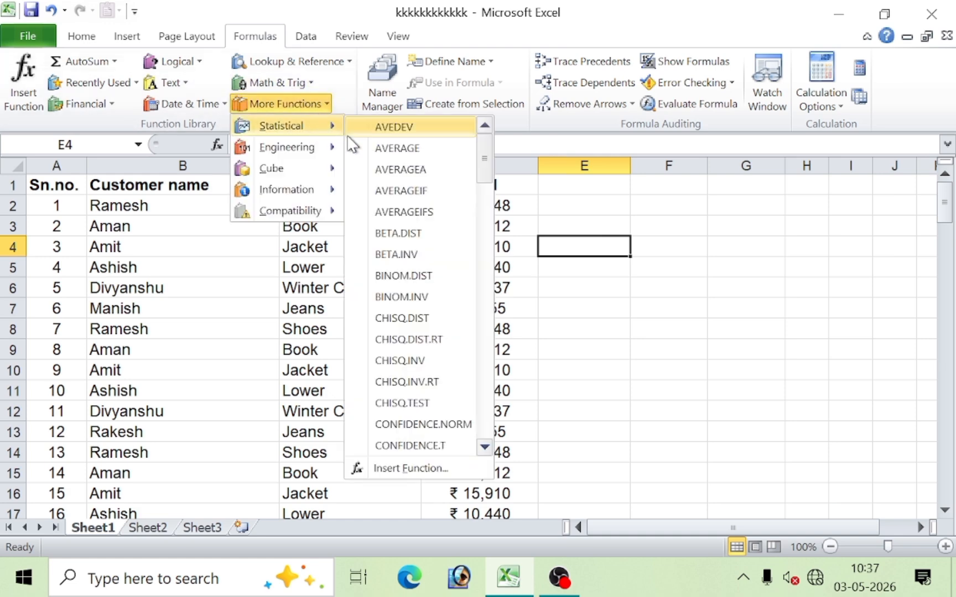
{"action": "left_click_drag", "start_coordinate": [489, 173], "coordinate": [506, 204]}
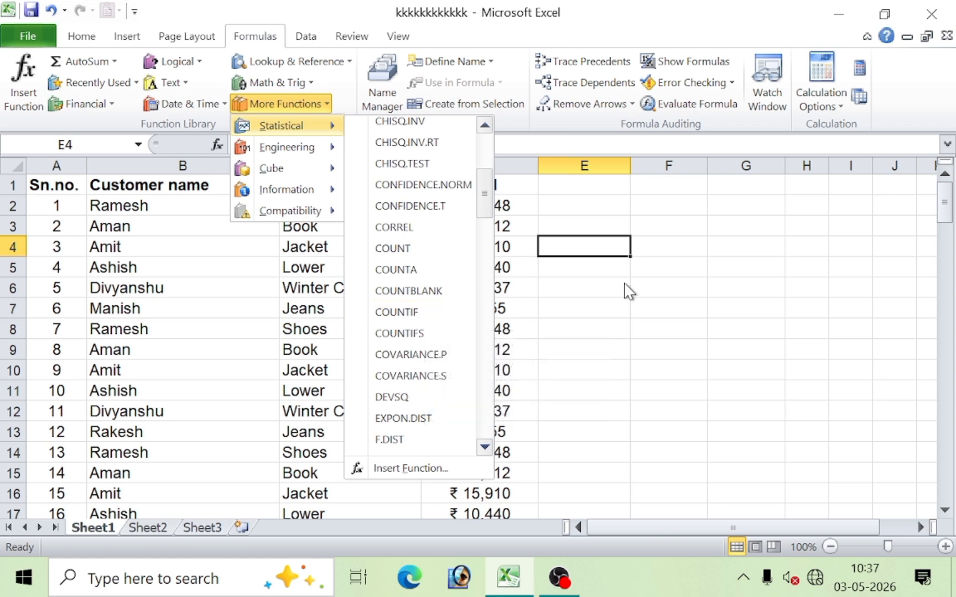
{"action": "left_click", "coordinate": [607, 244]}
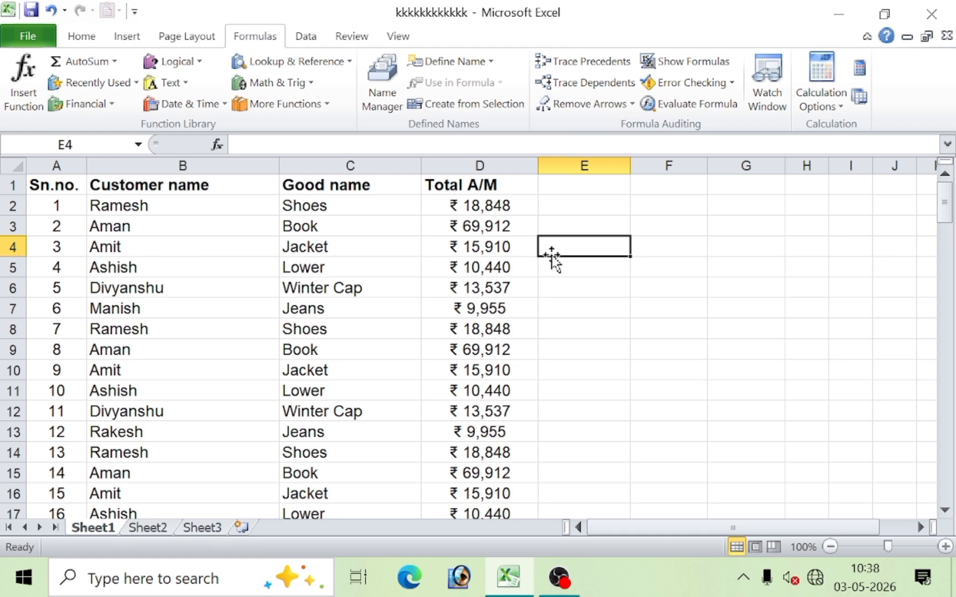
Count in cell E4 how often the customer name in B3 occurs in B2:B51, using COUNTIF
{"action": "left_click", "coordinate": [133, 229]}
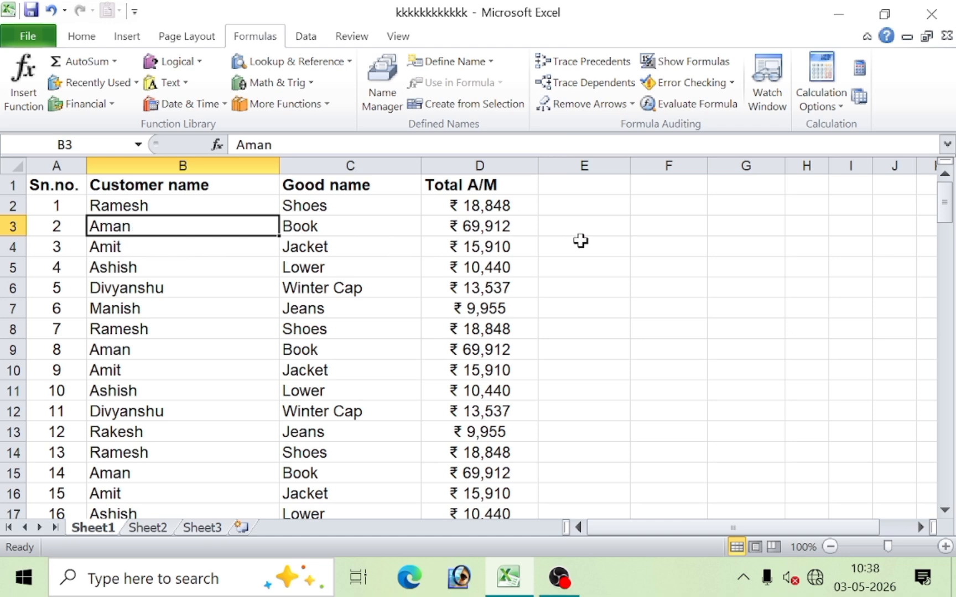
{"action": "left_click", "coordinate": [606, 245]}
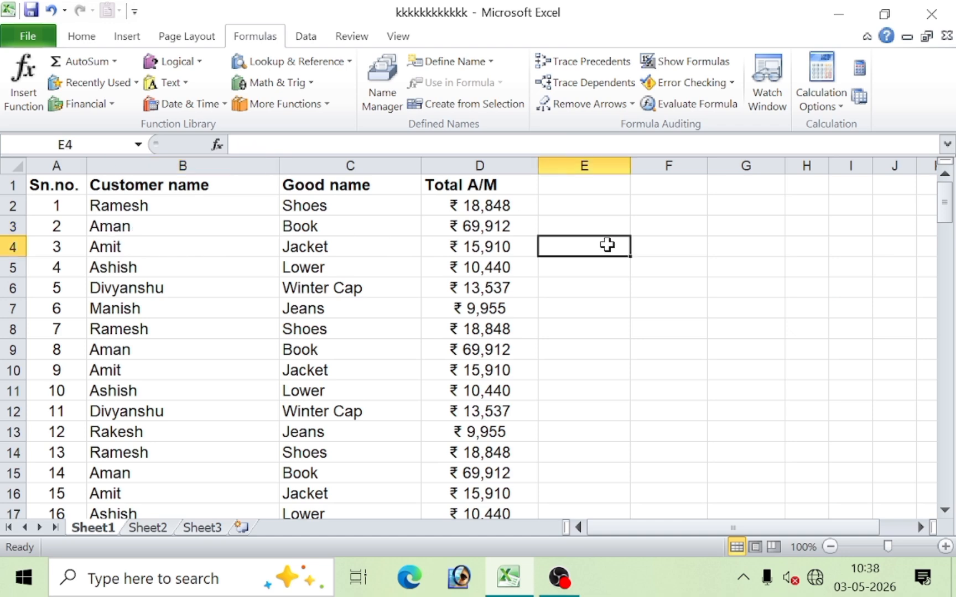
{"action": "type", "text": "=cou"}
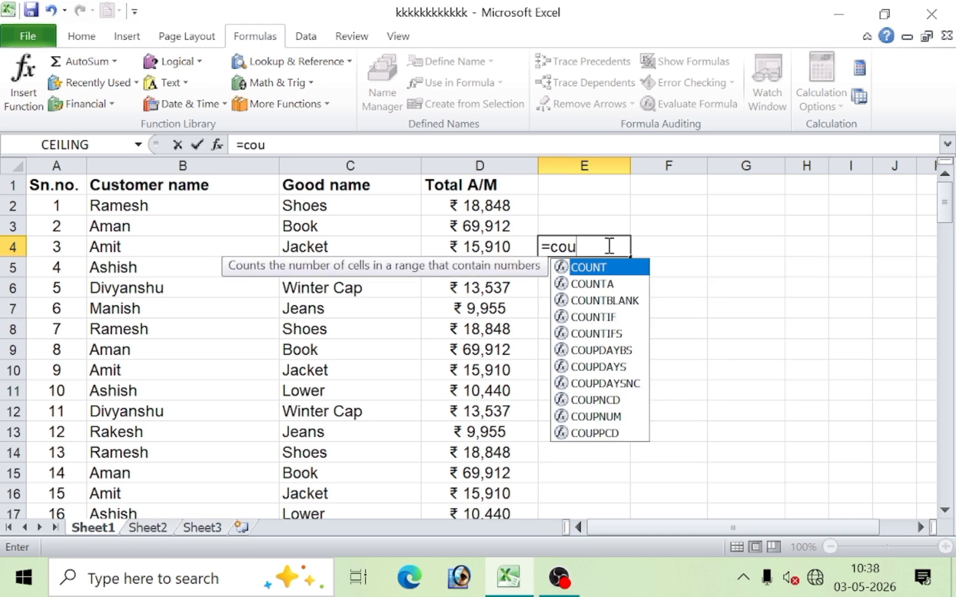
{"action": "type", "text": "ntif"}
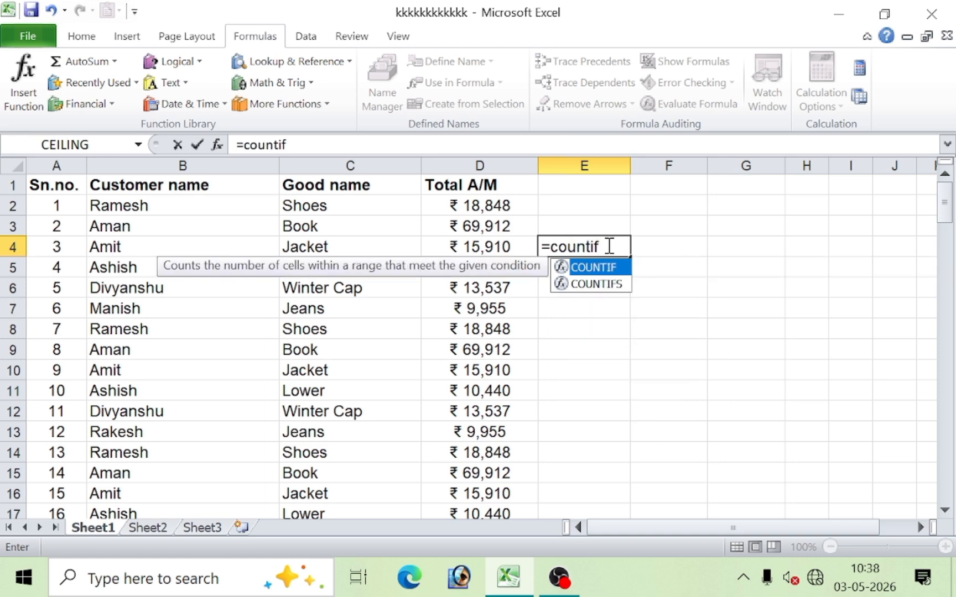
{"action": "type", "text": "("}
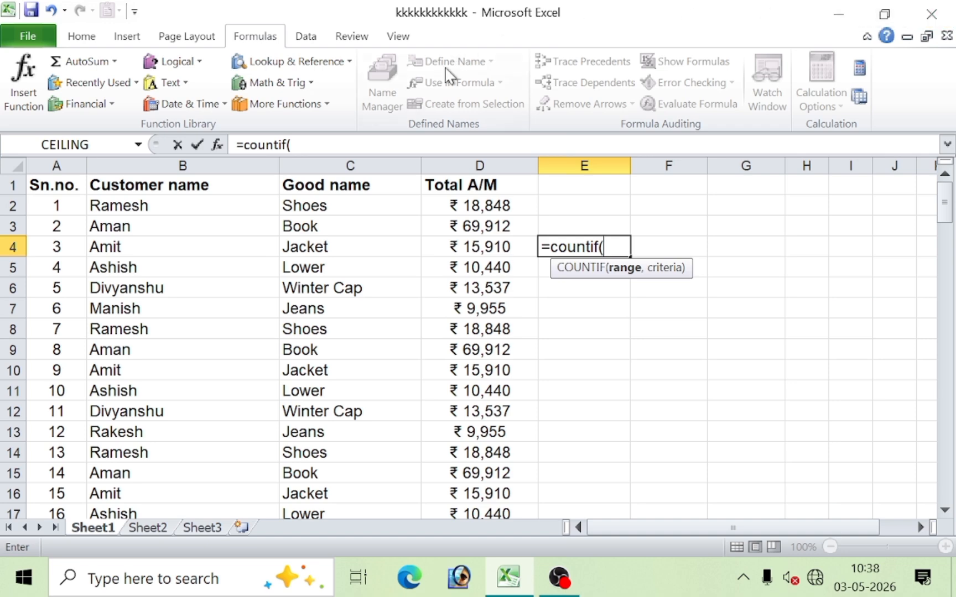
{"action": "left_click", "coordinate": [105, 204]}
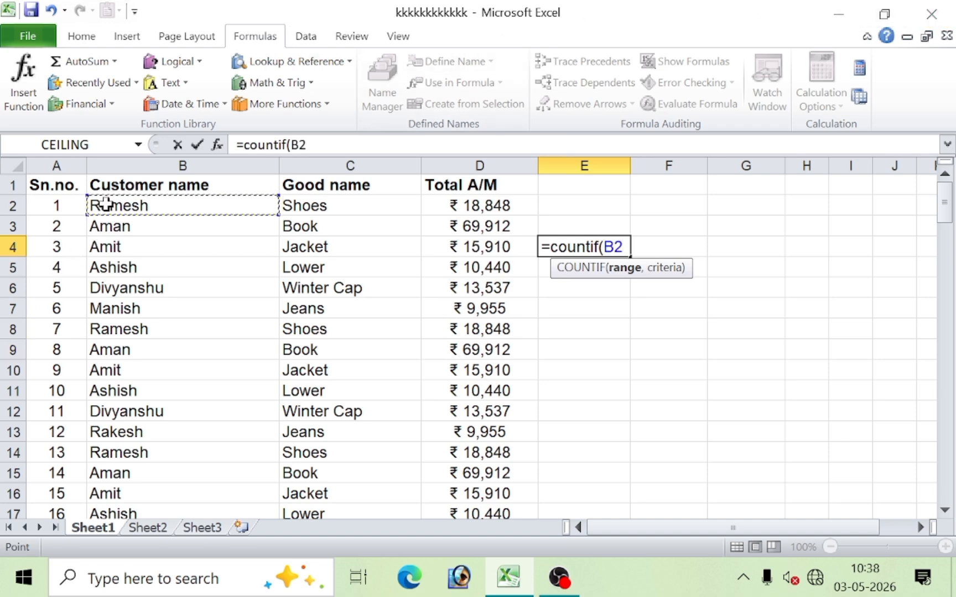
{"action": "key", "text": "ctrl+shift+Down"}
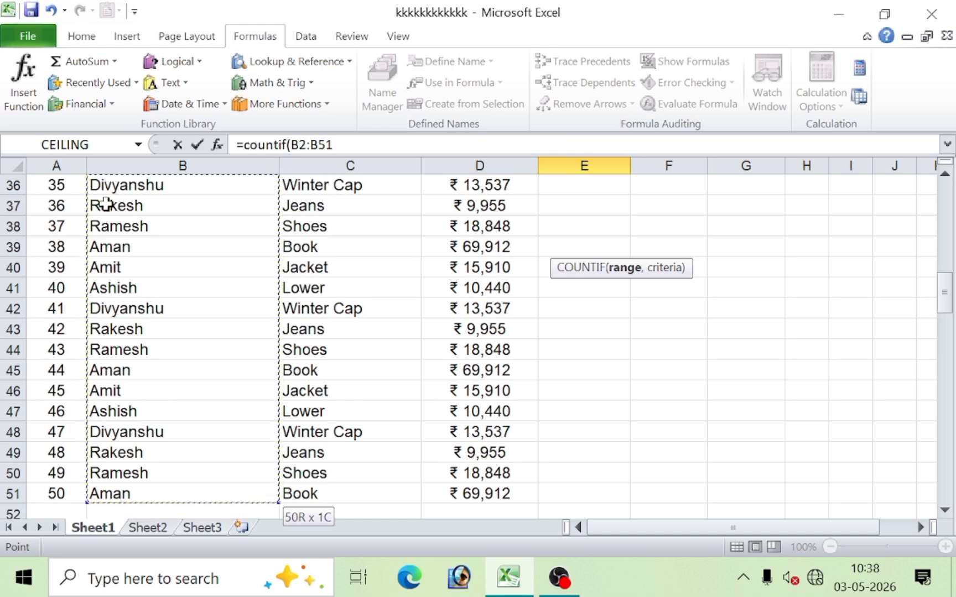
{"action": "type", "text": ","}
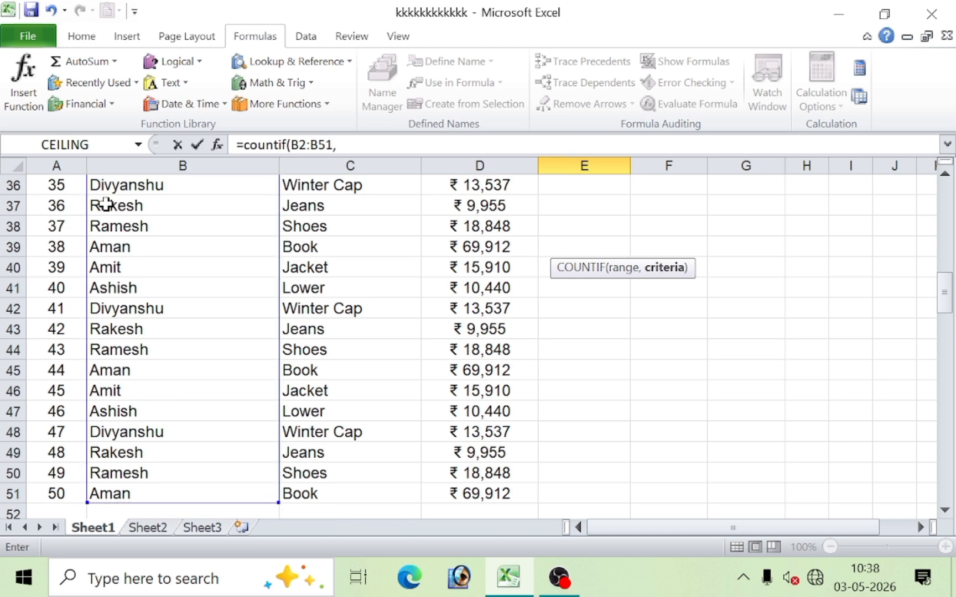
{"action": "scroll", "coordinate": [105, 204], "scroll_direction": "up", "scroll_amount": 12}
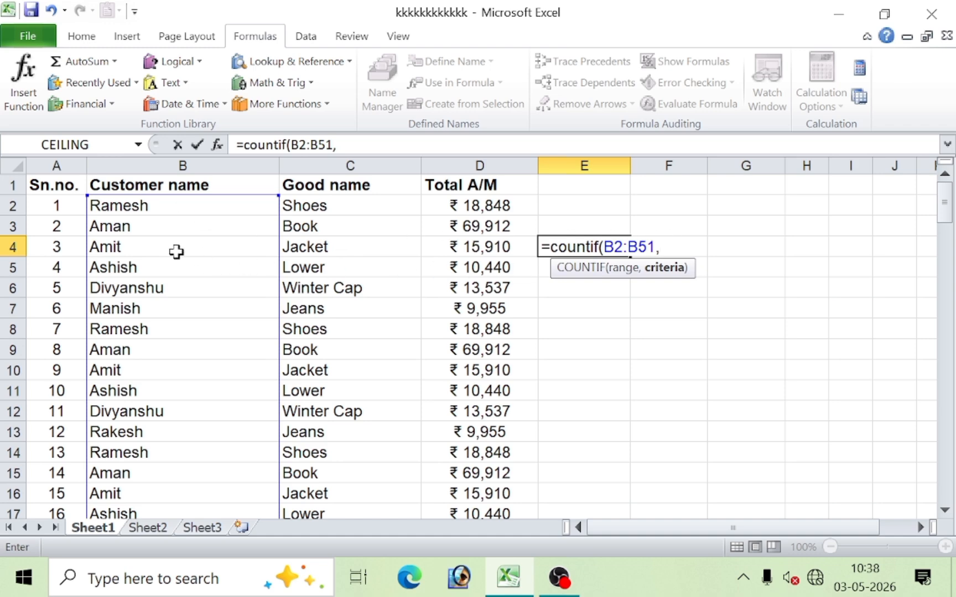
{"action": "left_click", "coordinate": [130, 223]}
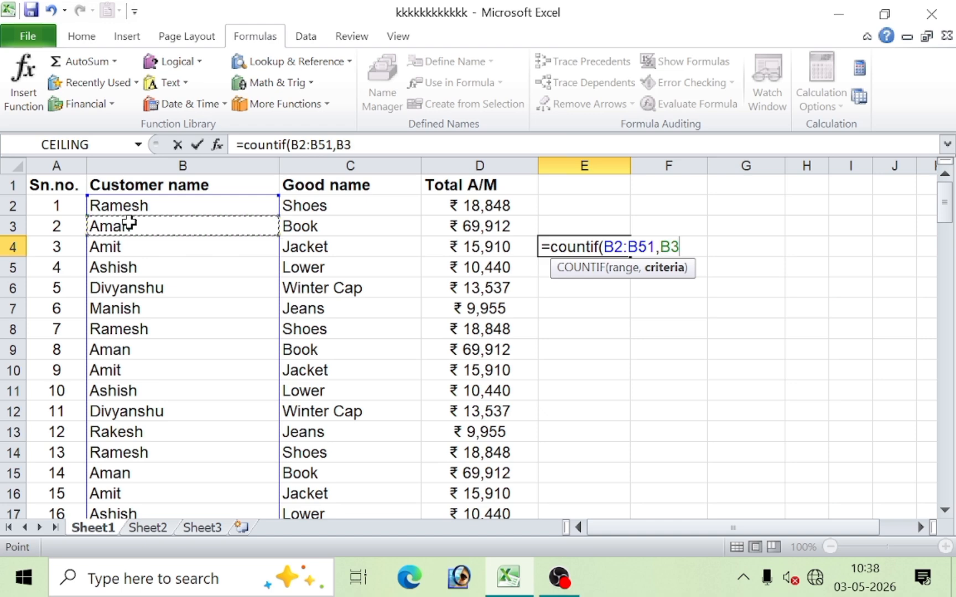
{"action": "type", "text": ")"}
{"action": "key", "text": "Return"}
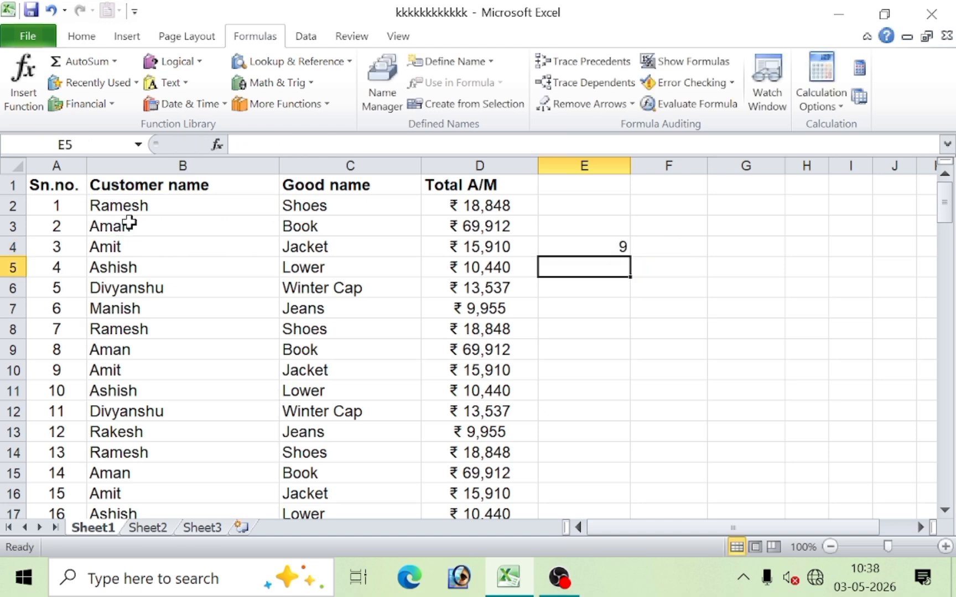
Count in E6 how often the customer name from B3 occurs in B2:B51, using COUNTIF with the name as quoted text
{"action": "left_click", "coordinate": [617, 238]}
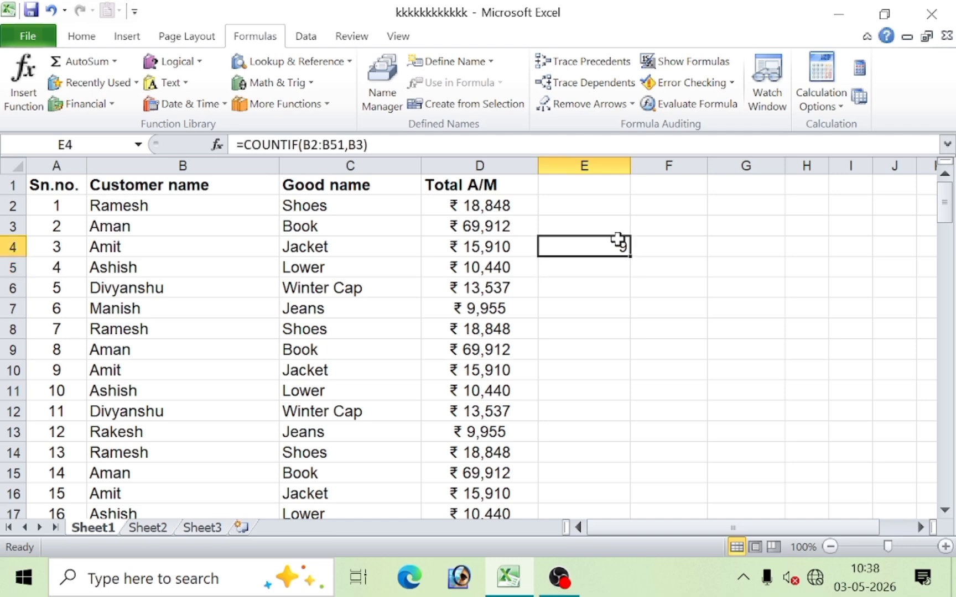
{"action": "left_click", "coordinate": [586, 280]}
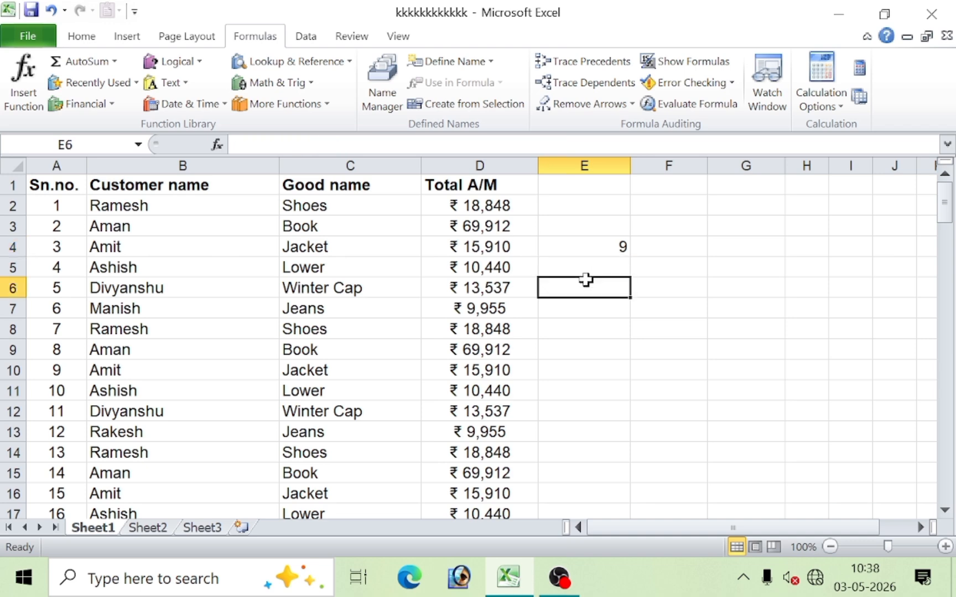
{"action": "type", "text": "=co"}
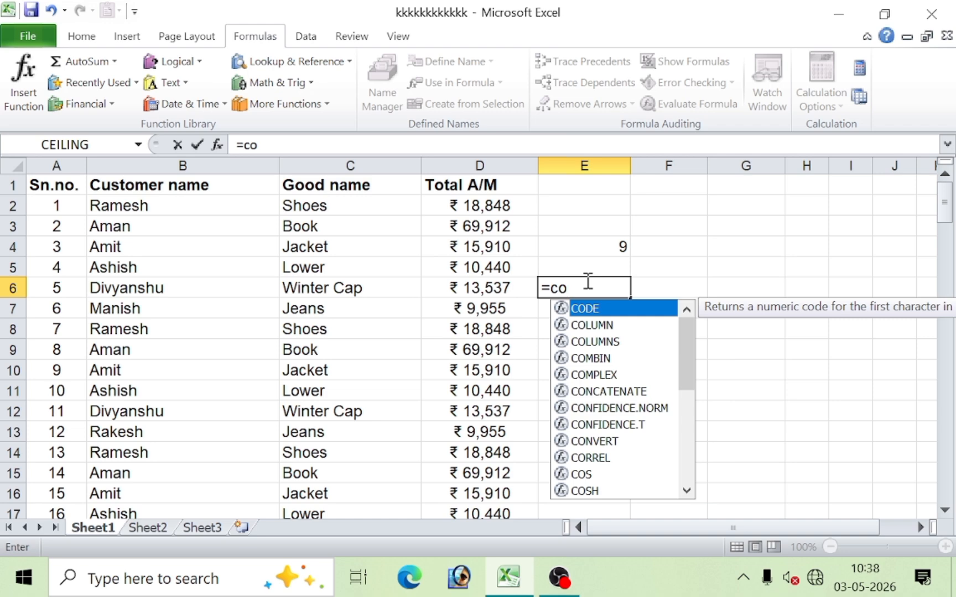
{"action": "type", "text": "untif("}
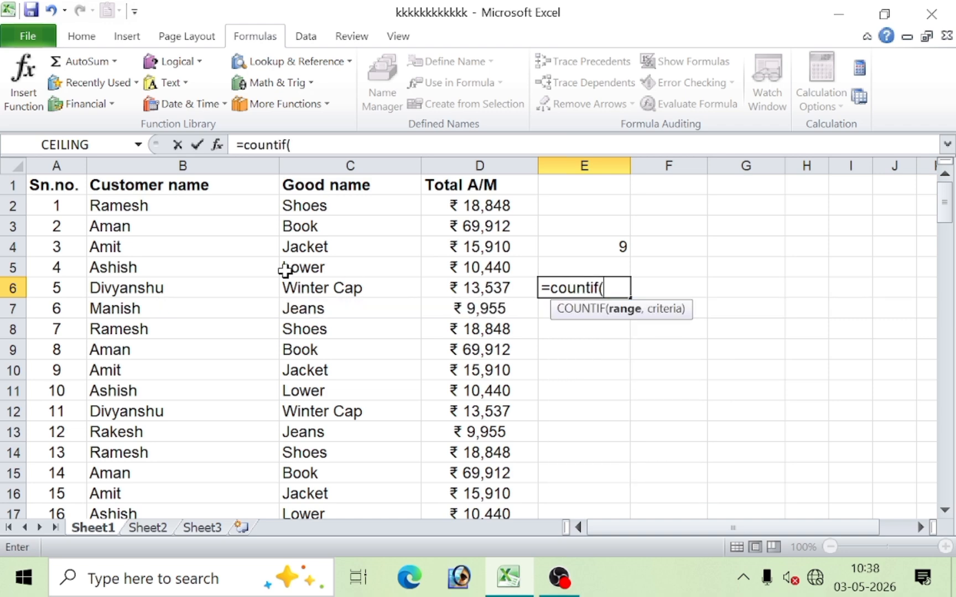
{"action": "left_click", "coordinate": [203, 204]}
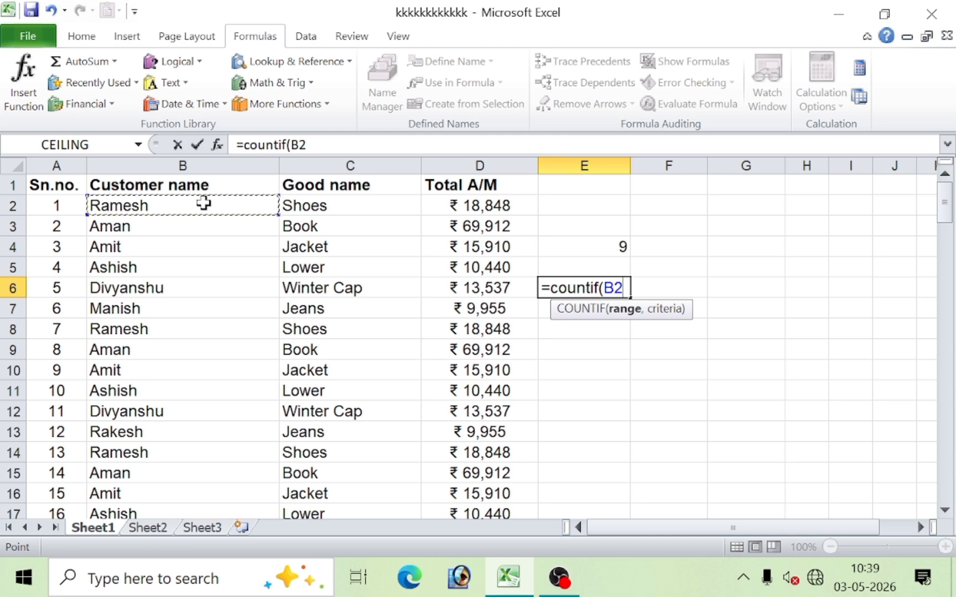
{"action": "key", "text": "ctrl+shift+Down"}
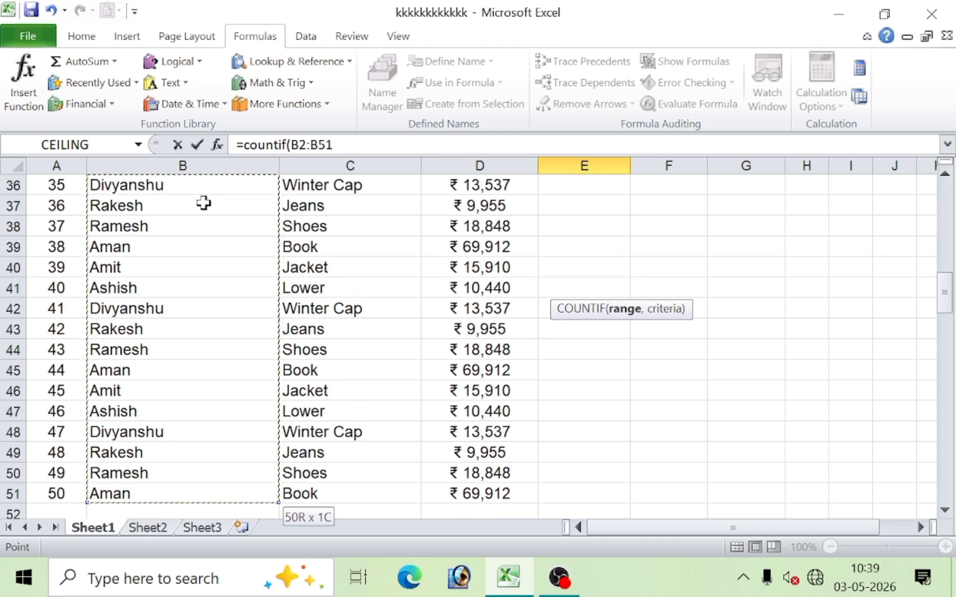
{"action": "scroll", "coordinate": [317, 232], "scroll_direction": "up", "scroll_amount": 12}
{"action": "type", "text": ",\""}
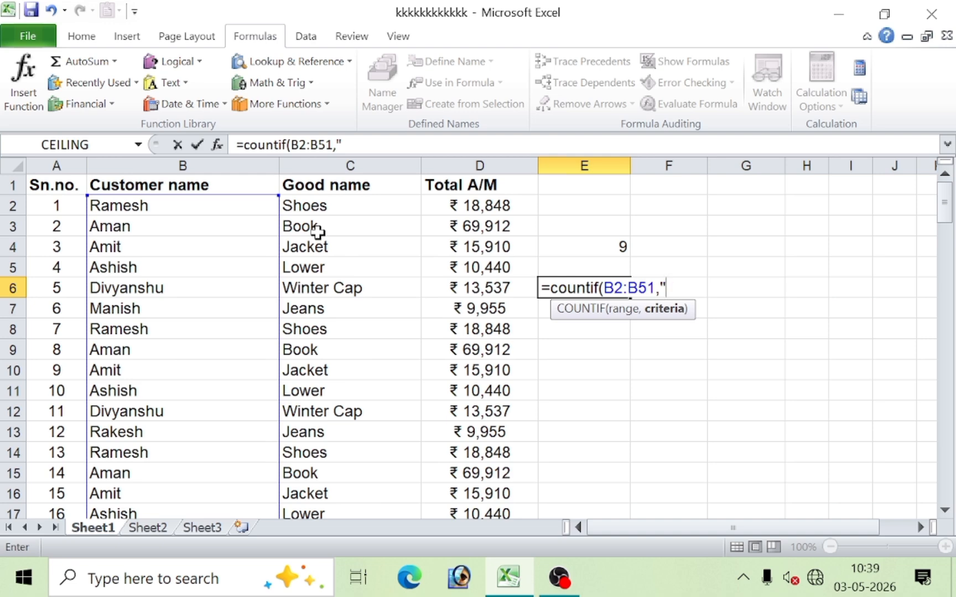
{"action": "type", "text": "Aman"}
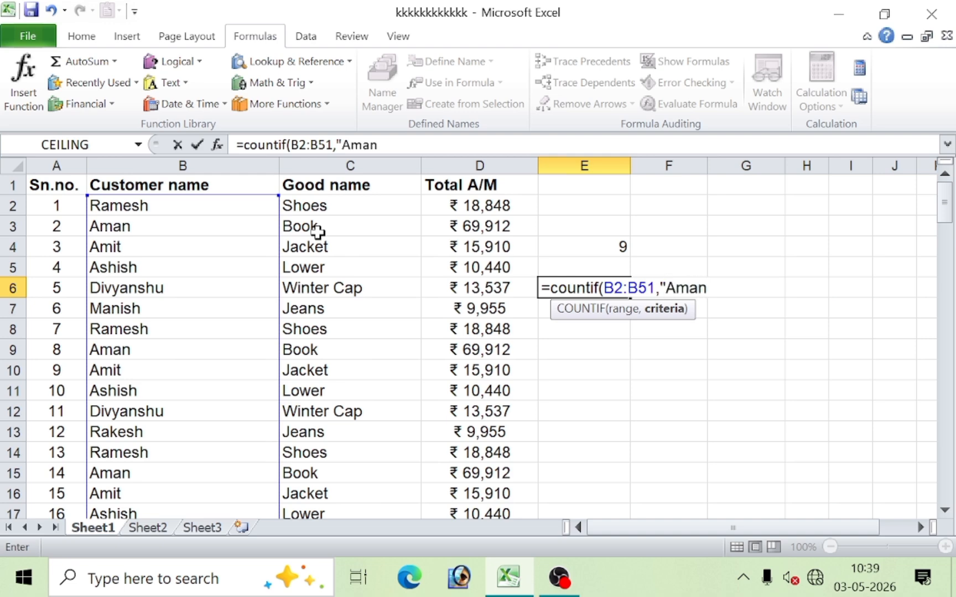
{"action": "type", "text": "\")"}
{"action": "key", "text": "Return"}
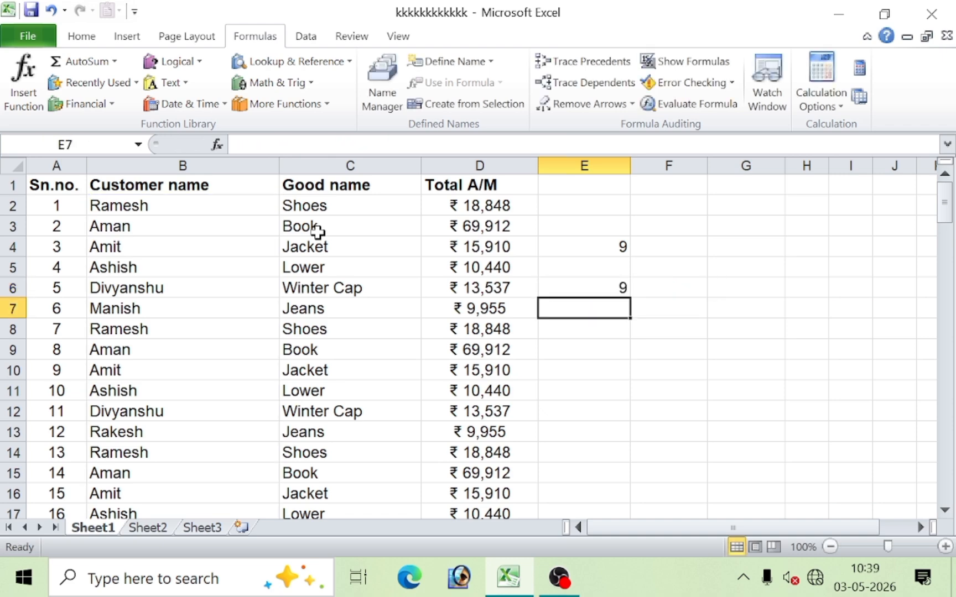
Compare the COUNTIF formulas in E4 and E6 with formulas shown, widening column E to fit, and return to the value view
{"action": "left_click", "coordinate": [600, 255]}
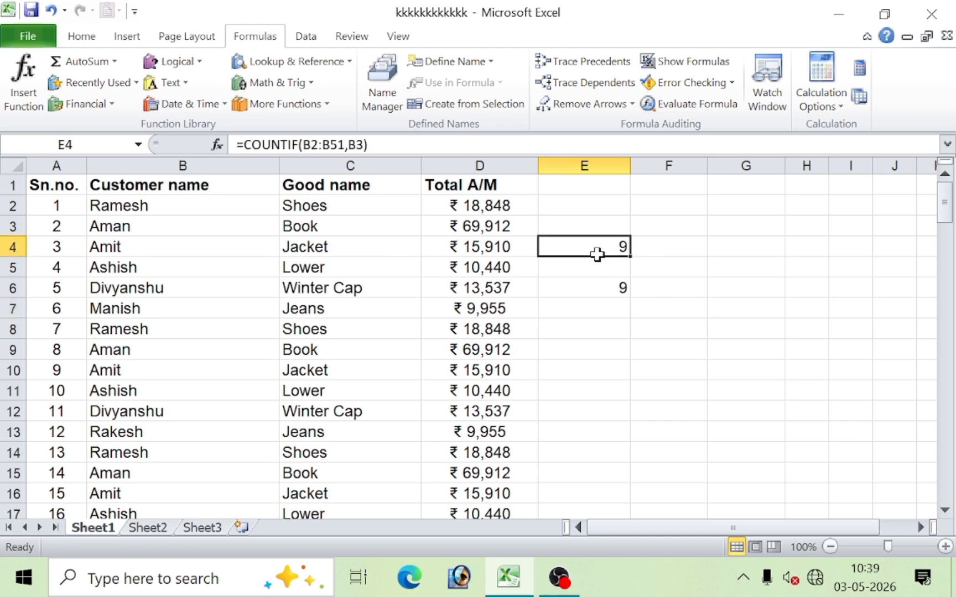
{"action": "left_click", "coordinate": [714, 63]}
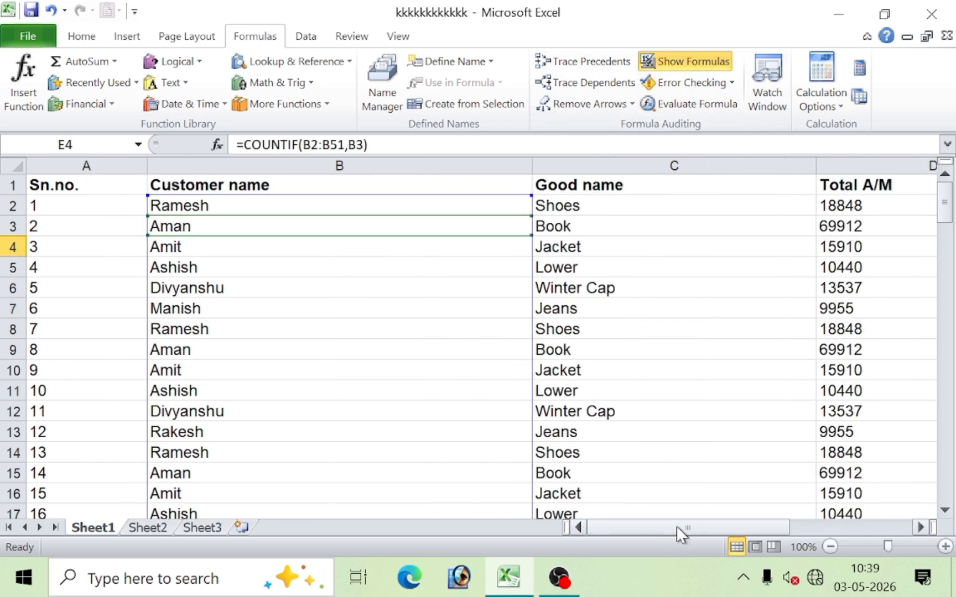
{"action": "left_click_drag", "start_coordinate": [675, 528], "coordinate": [813, 515]}
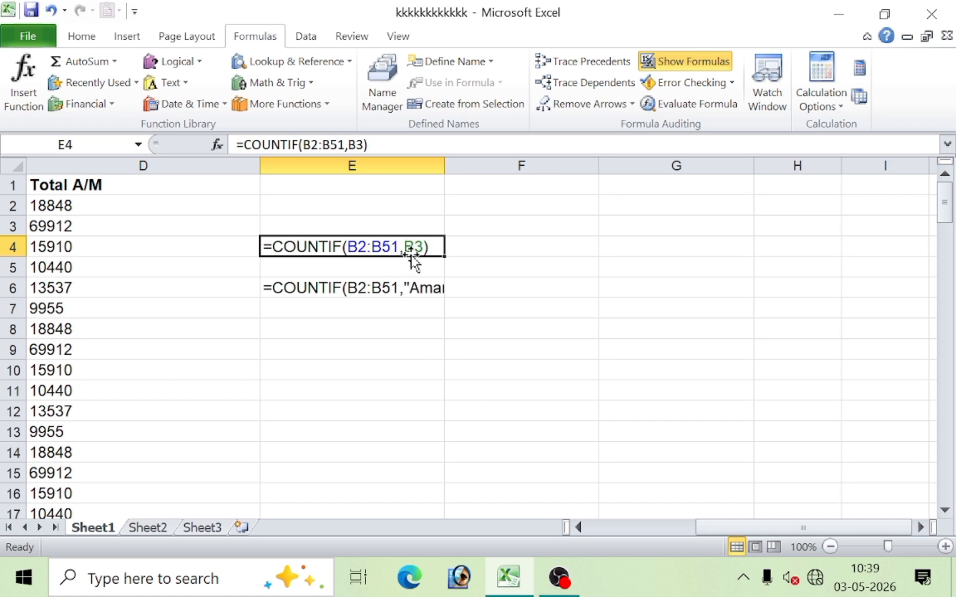
{"action": "left_click", "coordinate": [409, 285]}
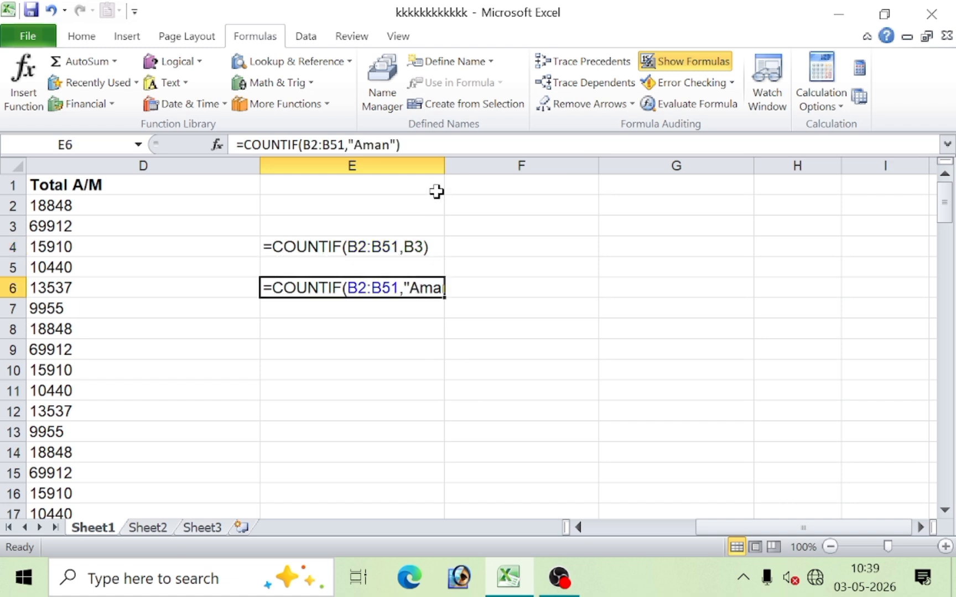
{"action": "left_click_drag", "start_coordinate": [440, 170], "coordinate": [527, 166]}
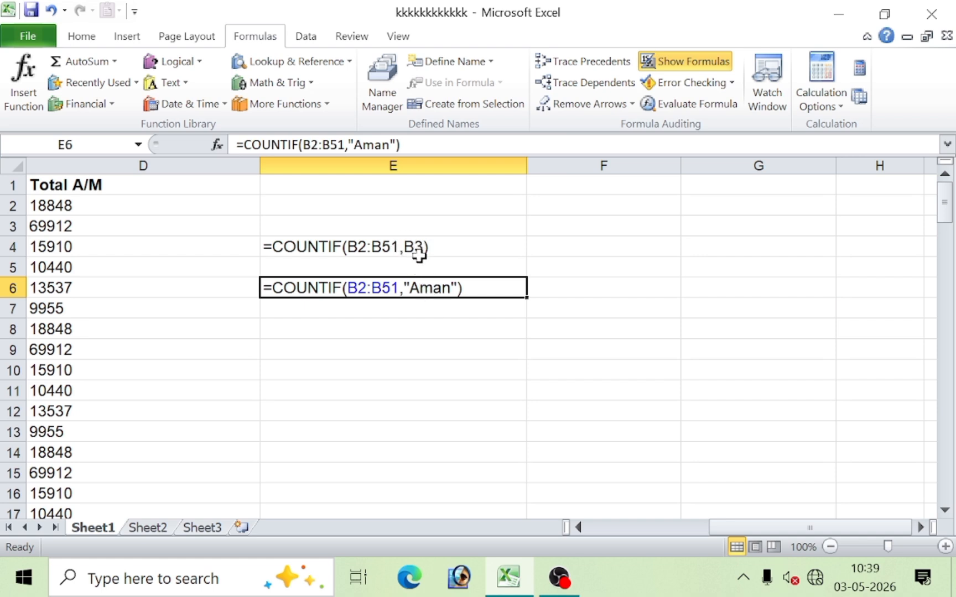
{"action": "left_click", "coordinate": [689, 62]}
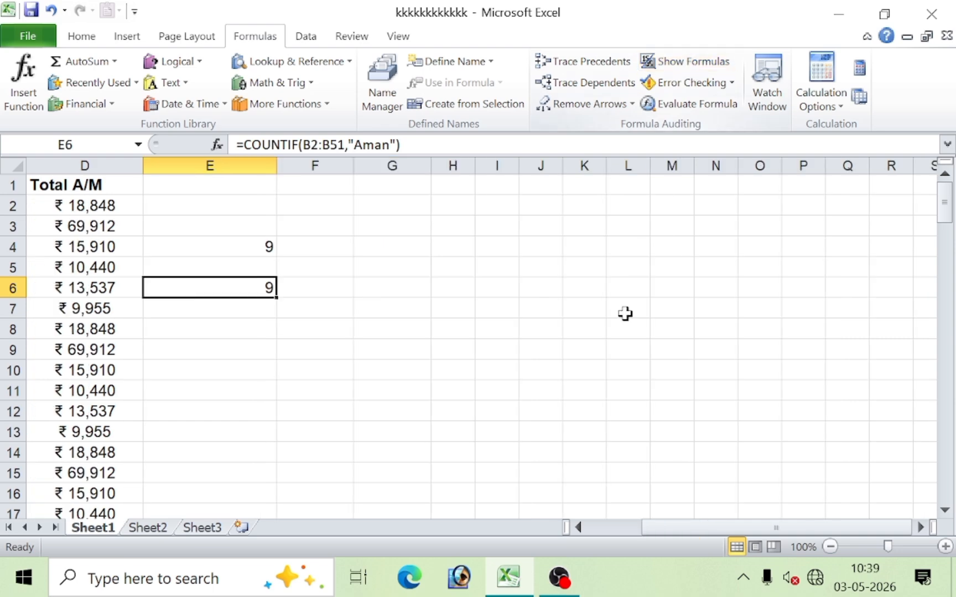
{"action": "left_click_drag", "start_coordinate": [646, 528], "coordinate": [561, 528]}
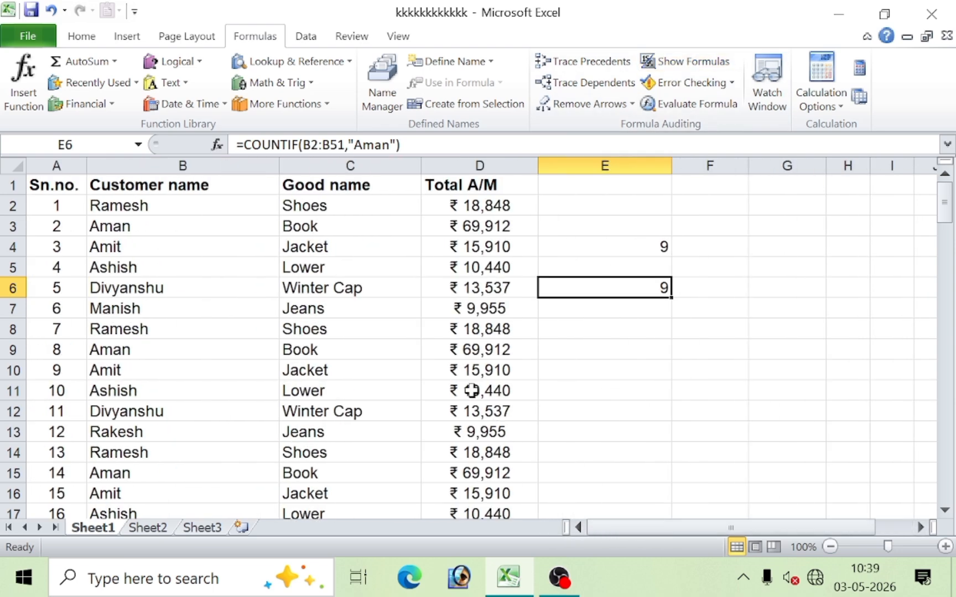
Clear the contents of cells E4:E8 beside the customer table
{"action": "left_click_drag", "start_coordinate": [606, 250], "coordinate": [620, 321]}
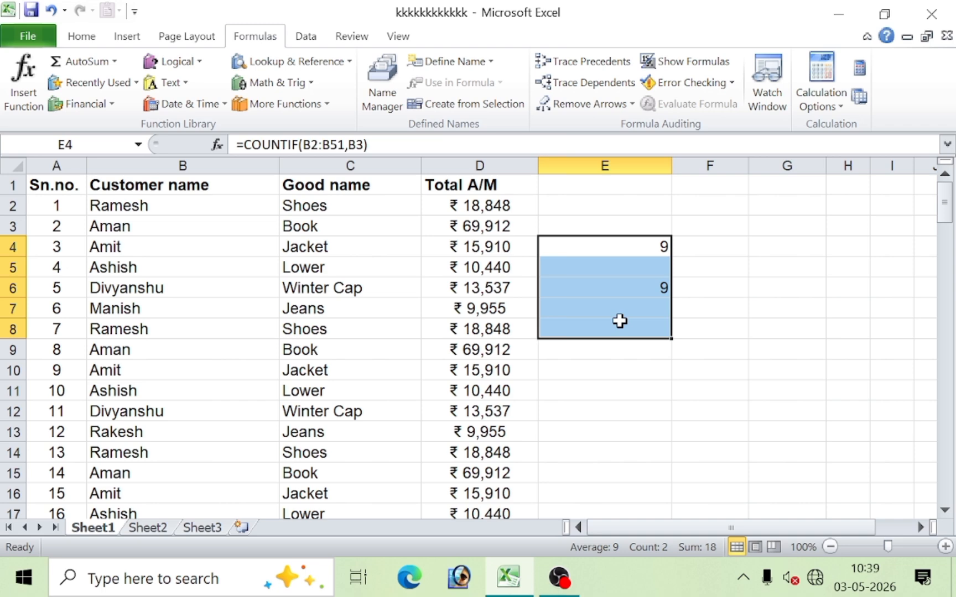
{"action": "key", "text": "Delete"}
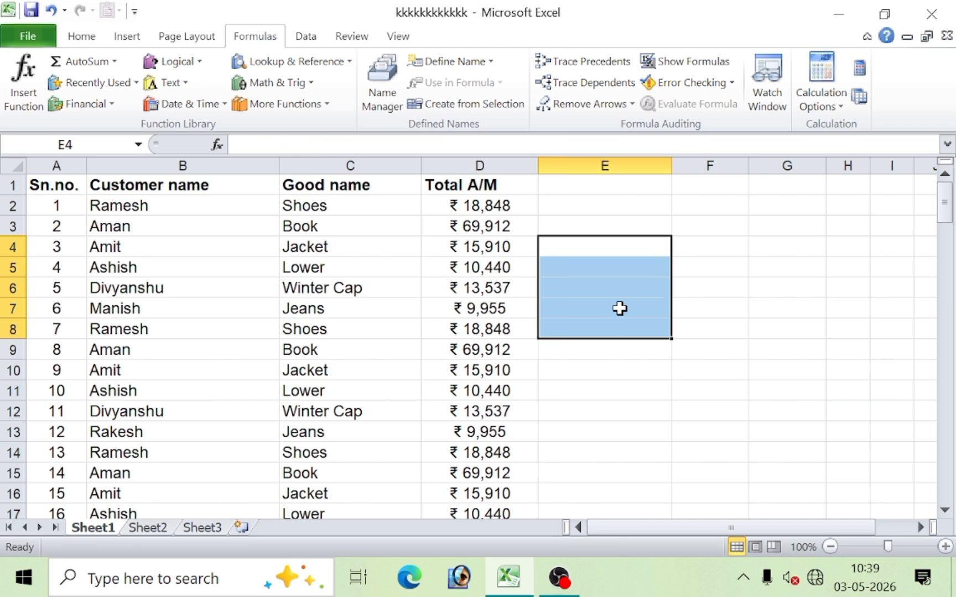
{"action": "left_click", "coordinate": [619, 308]}
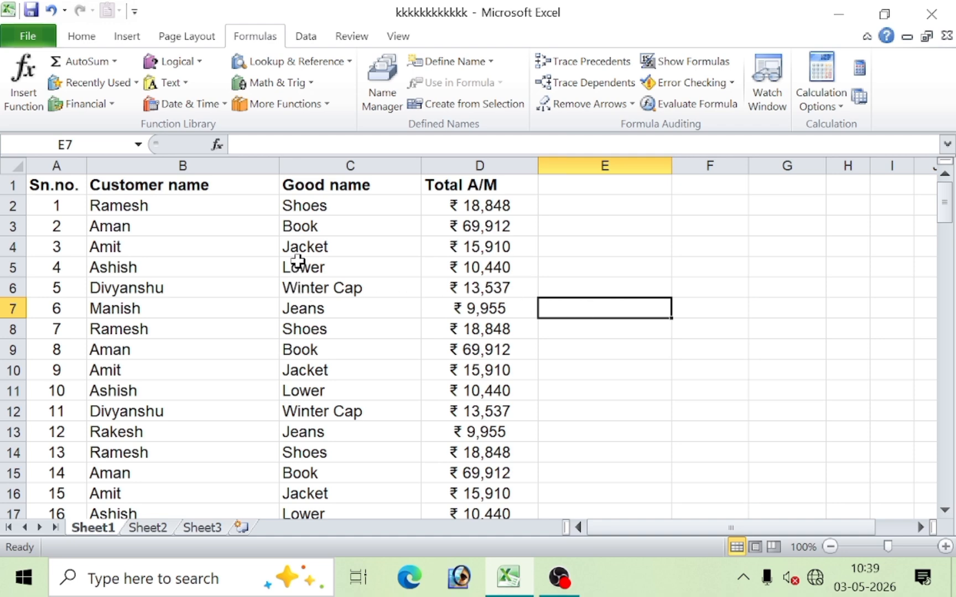
Count in E4 how often the good in C4, Jacket, occurs in C2:C51, using COUNTIF with C4 as the criterion
{"action": "left_click", "coordinate": [319, 250]}
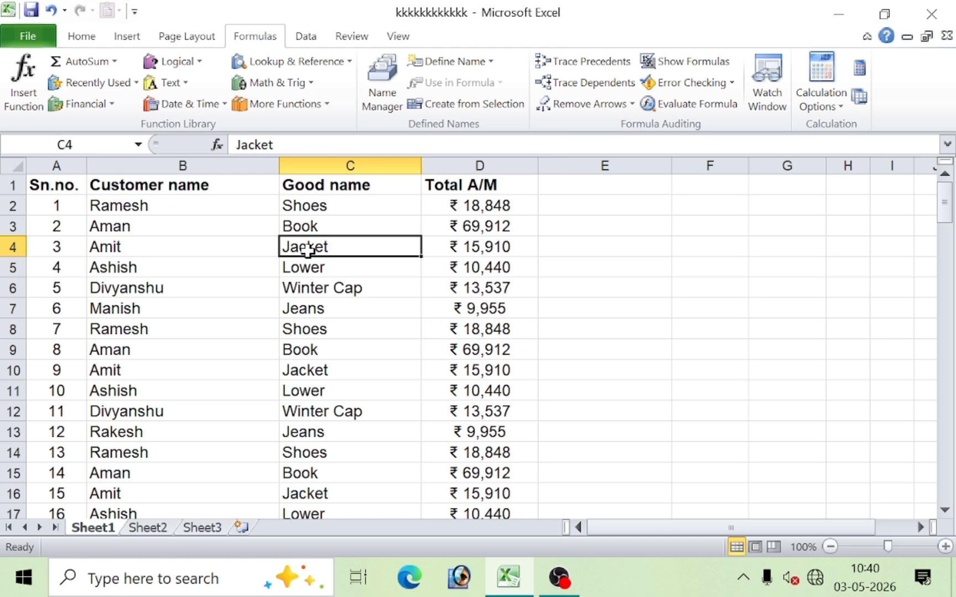
{"action": "left_click", "coordinate": [613, 251]}
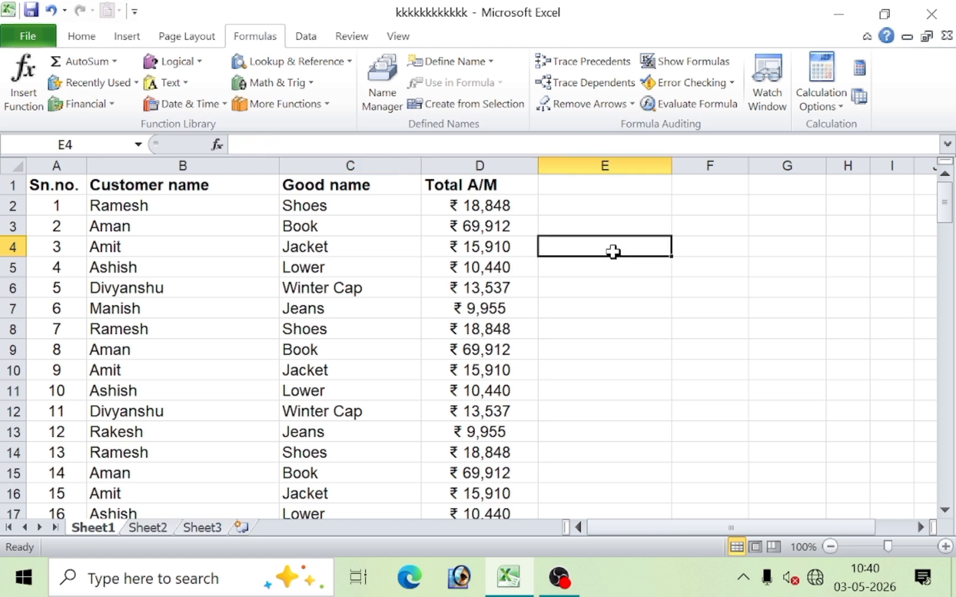
{"action": "type", "text": "=count"}
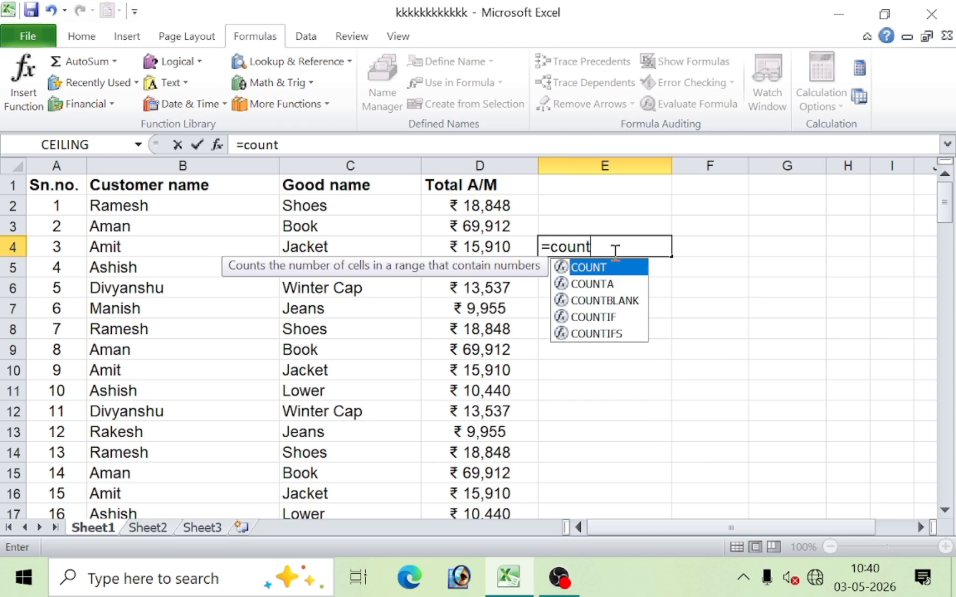
{"action": "type", "text": "if"}
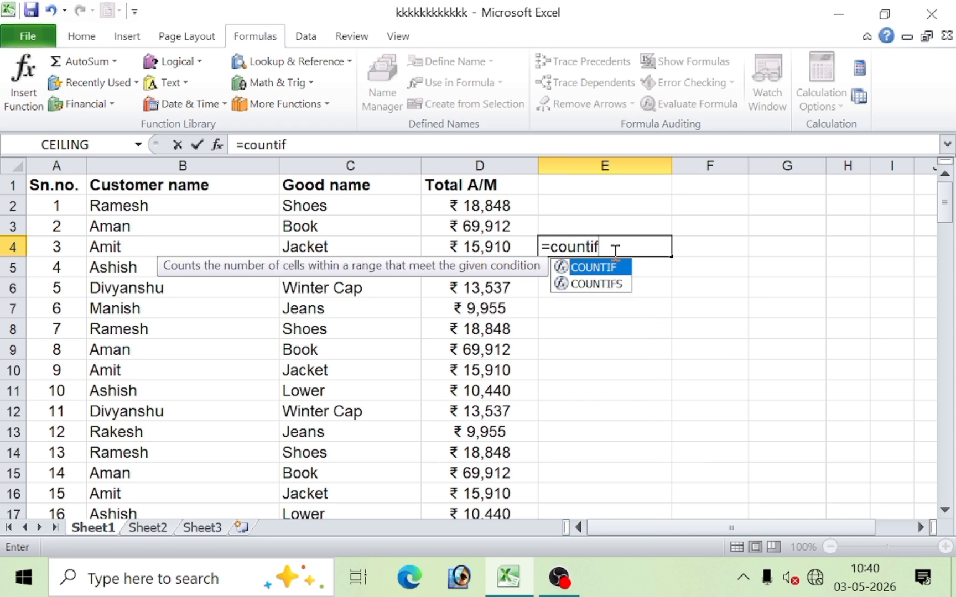
{"action": "type", "text": "("}
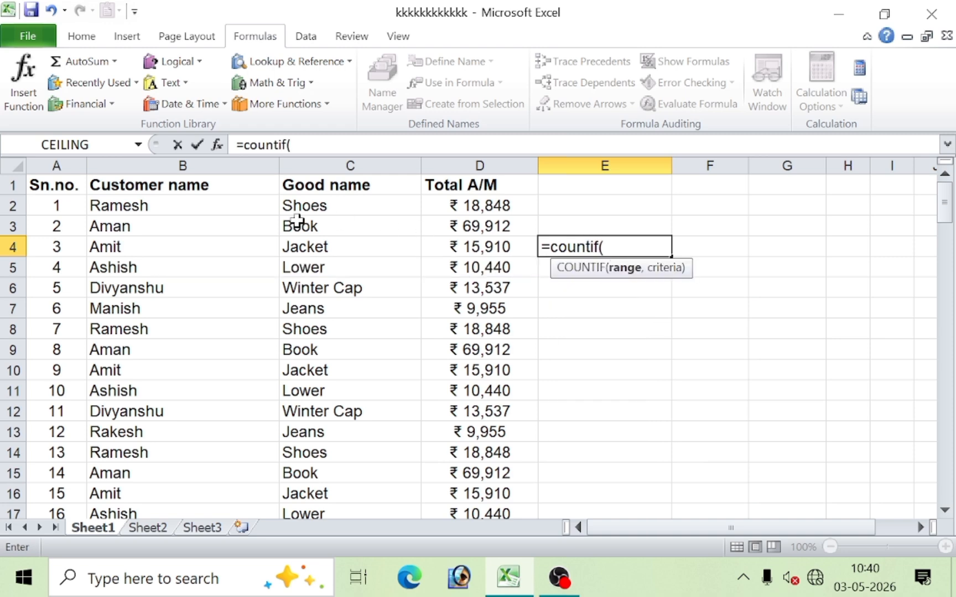
{"action": "left_click", "coordinate": [324, 208]}
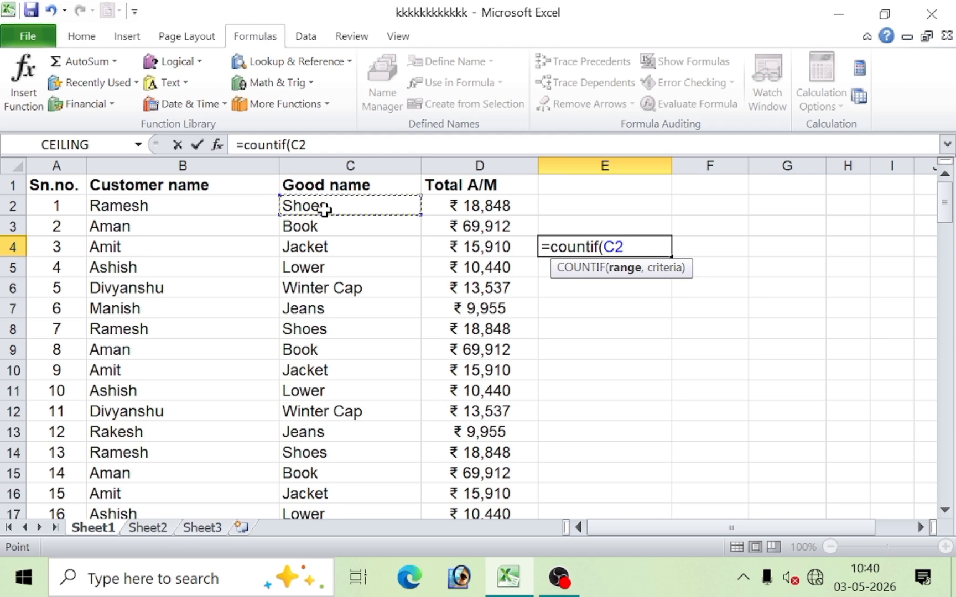
{"action": "key", "text": "ctrl+shift+Down"}
{"action": "scroll", "coordinate": [325, 208], "scroll_direction": "up", "scroll_amount": 12}
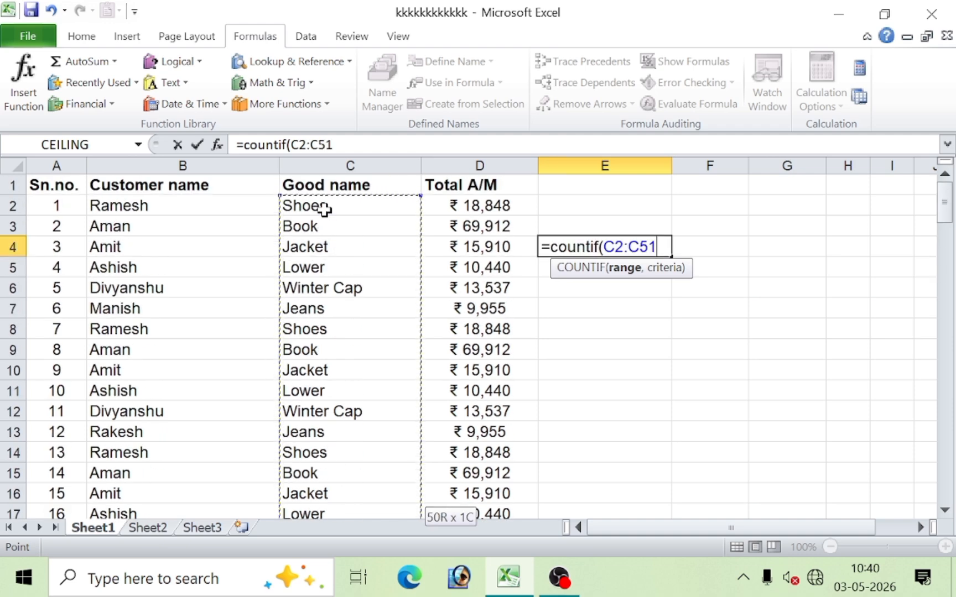
{"action": "type", "text": ","}
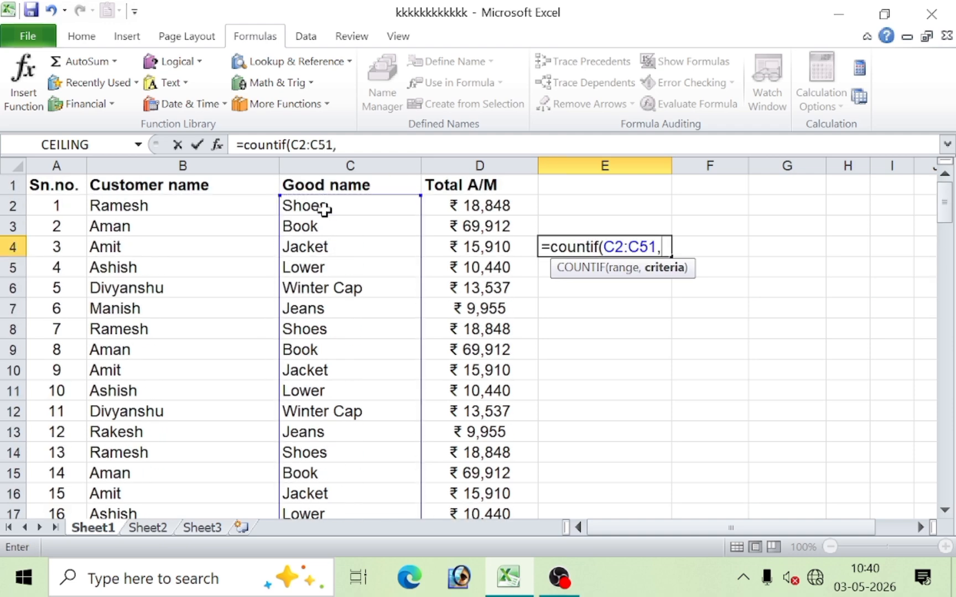
{"action": "left_click", "coordinate": [303, 244]}
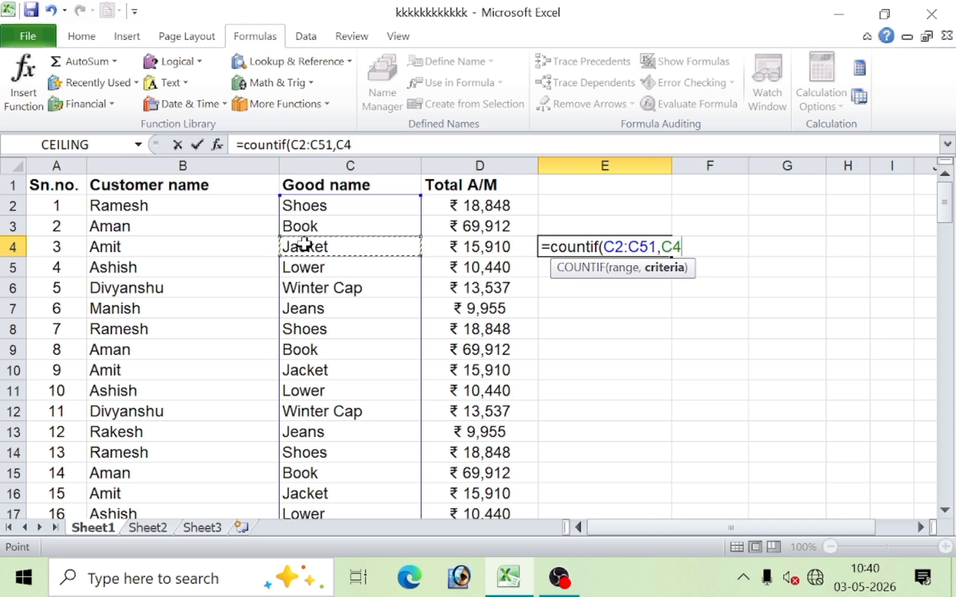
{"action": "type", "text": ")"}
{"action": "key", "text": "Return"}
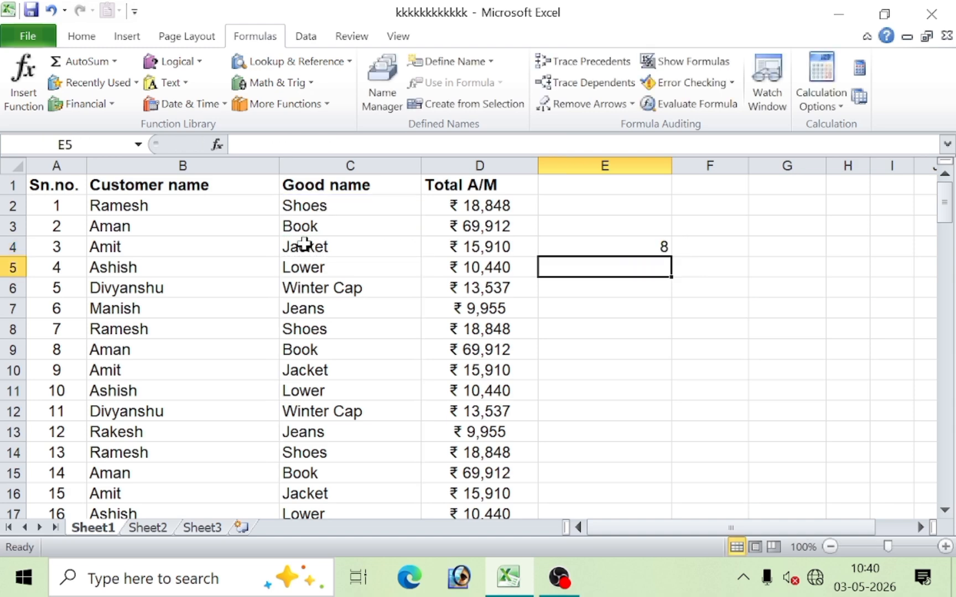
{"action": "left_click", "coordinate": [666, 245]}
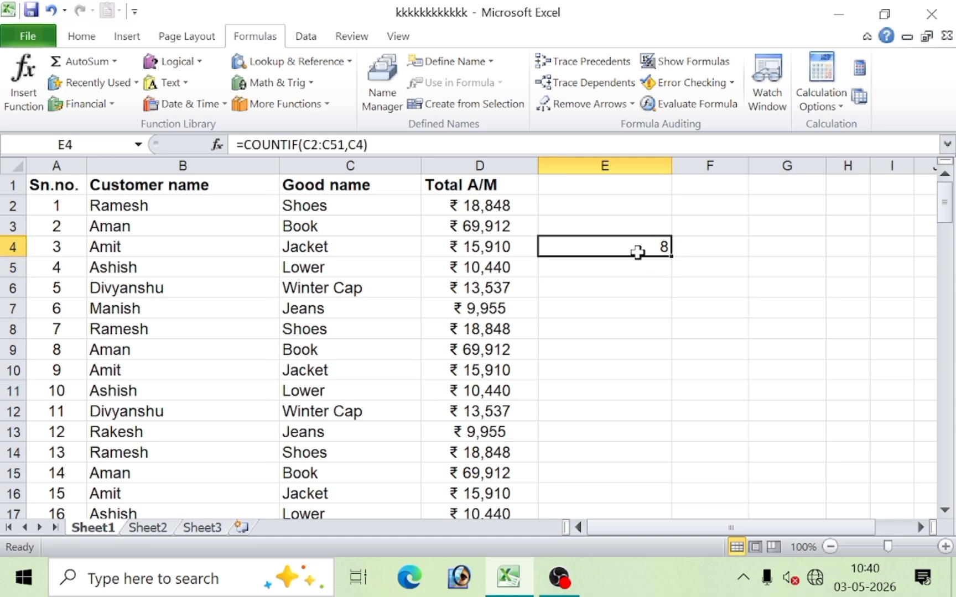
Look through the list of math and trigonometry functions as far as SUMIF and SUMIFS, and close it without inserting one
{"action": "left_click_drag", "start_coordinate": [457, 221], "coordinate": [482, 362]}
{"action": "left_click", "coordinate": [657, 286]}
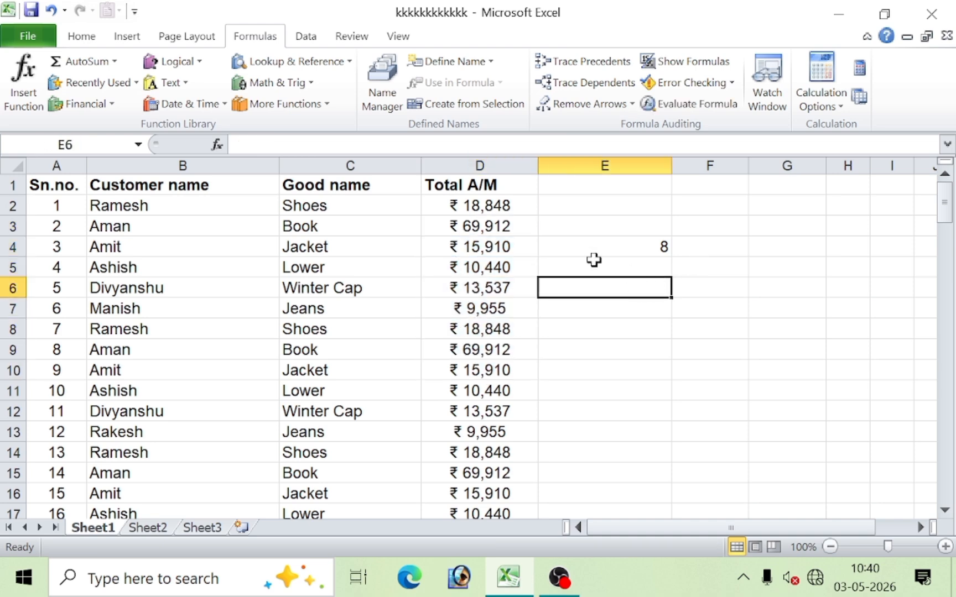
{"action": "left_click", "coordinate": [289, 83]}
{"action": "scroll", "coordinate": [254, 382], "scroll_direction": "down", "scroll_amount": 14}
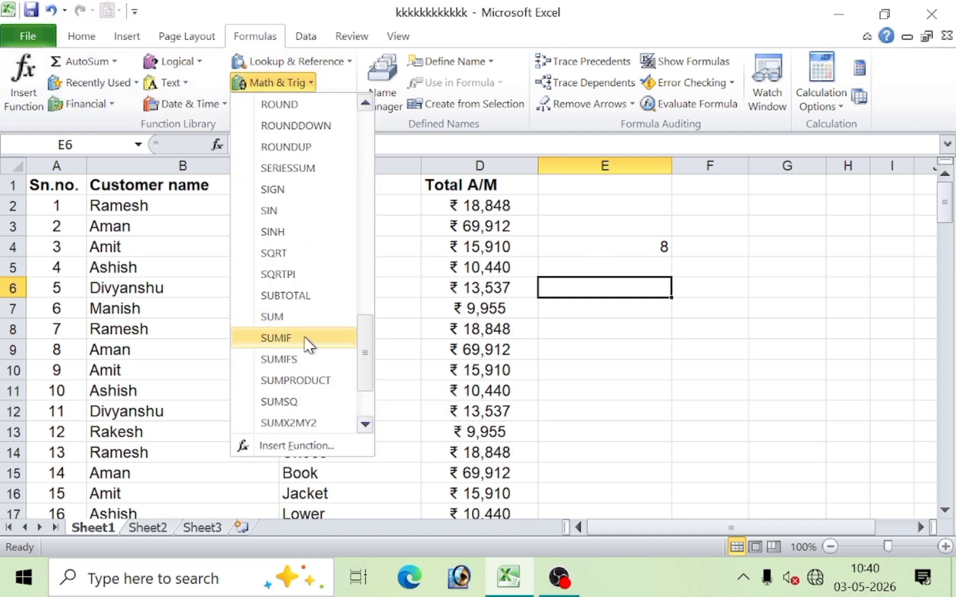
{"action": "left_click", "coordinate": [686, 332]}
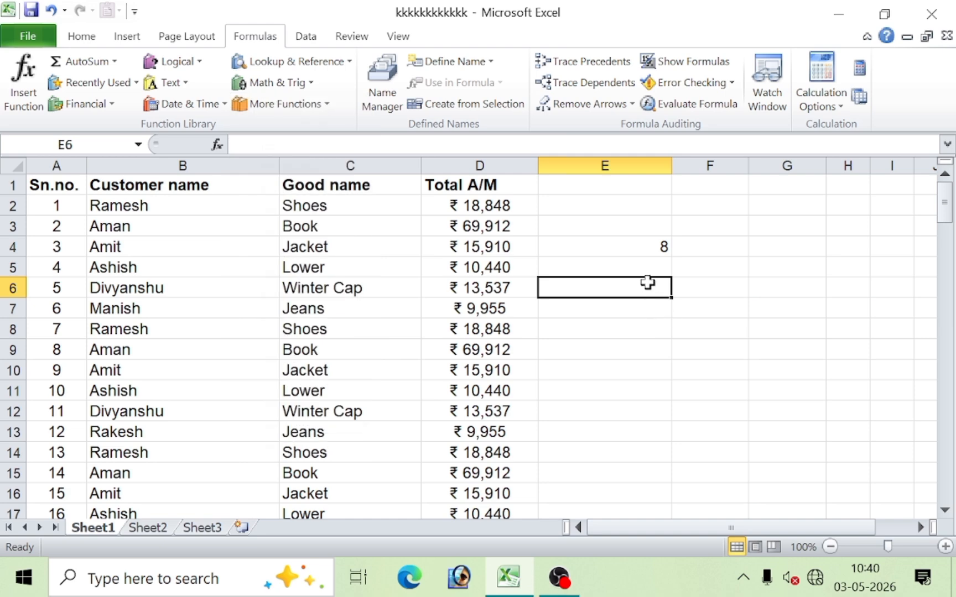
Clear the COUNTIF formula from cell E4
{"action": "left_click", "coordinate": [629, 250]}
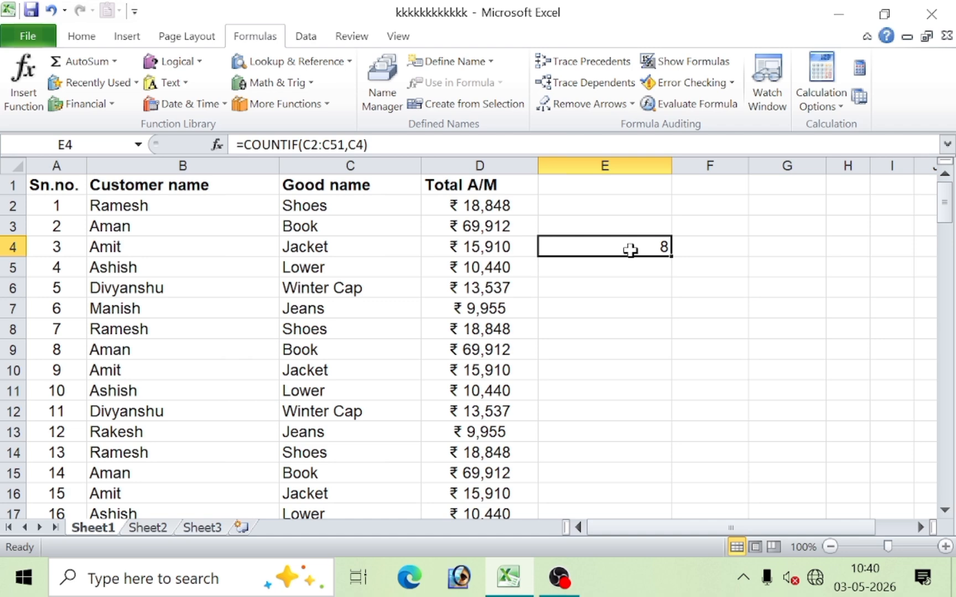
{"action": "key", "text": "Delete"}
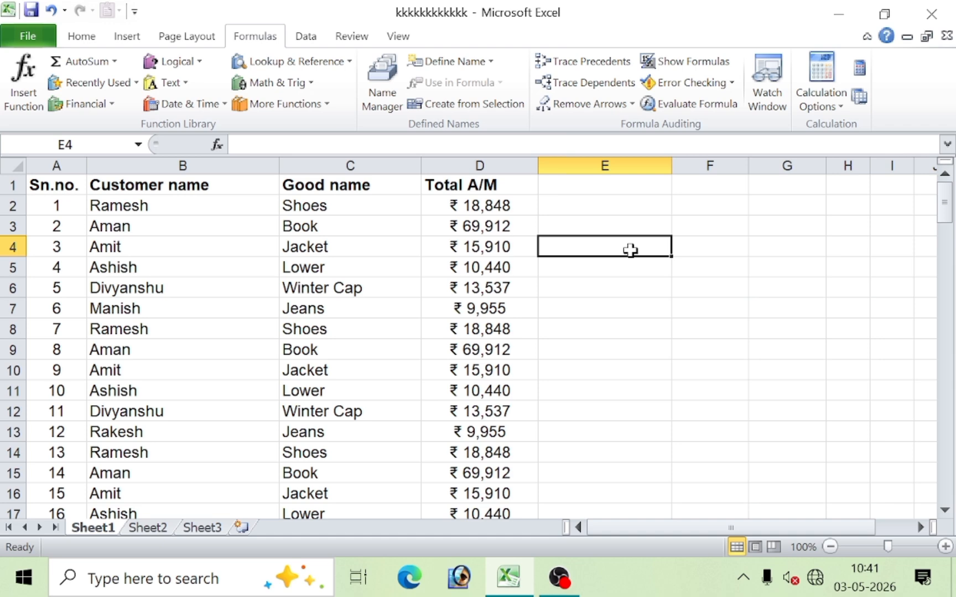
Start a COUNTIFS formula in E4 with customer names B2:B51 as the first criteria range and B3 as its criterion
{"action": "type", "text": "=coun"}
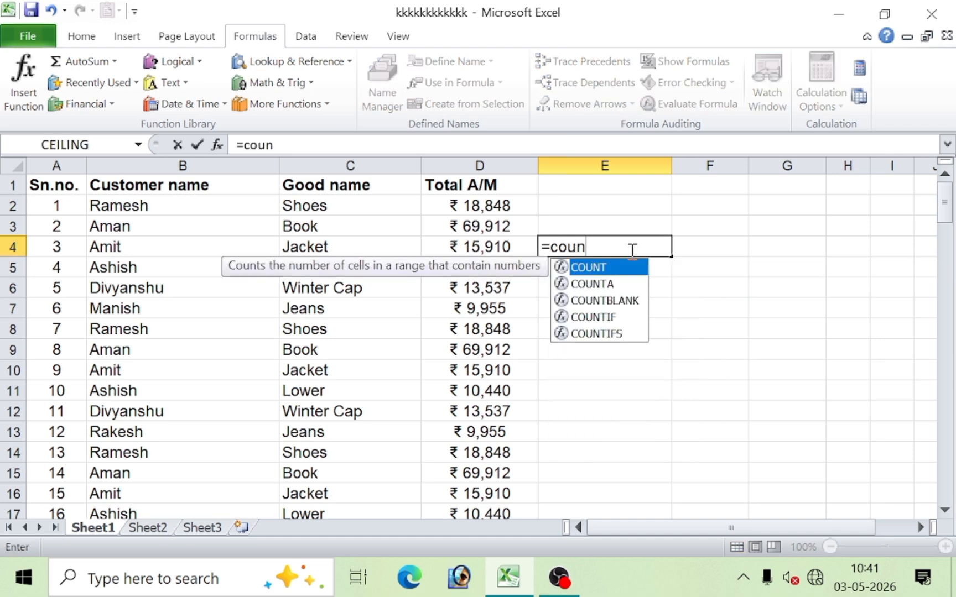
{"action": "type", "text": "tif"}
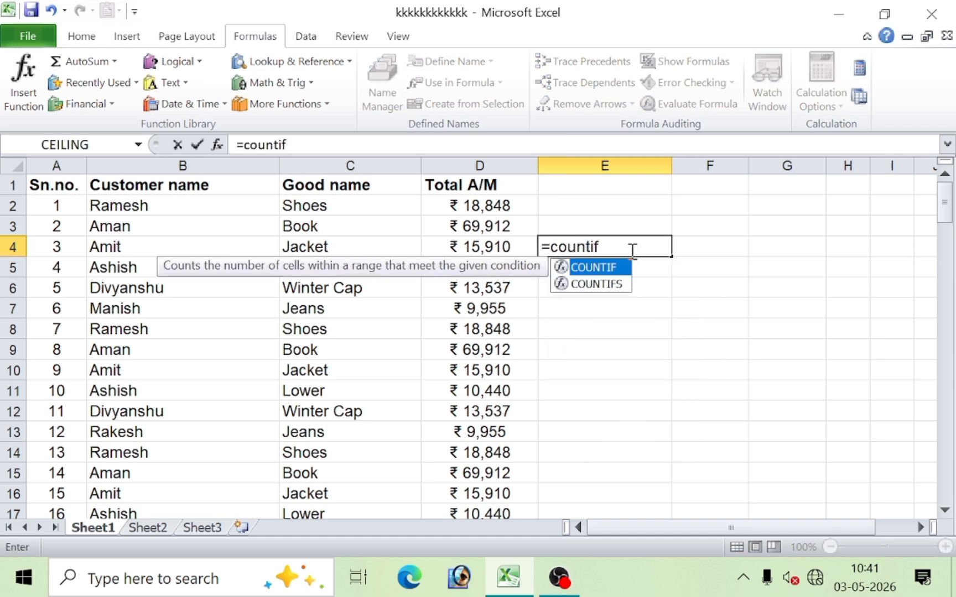
{"action": "type", "text": "s"}
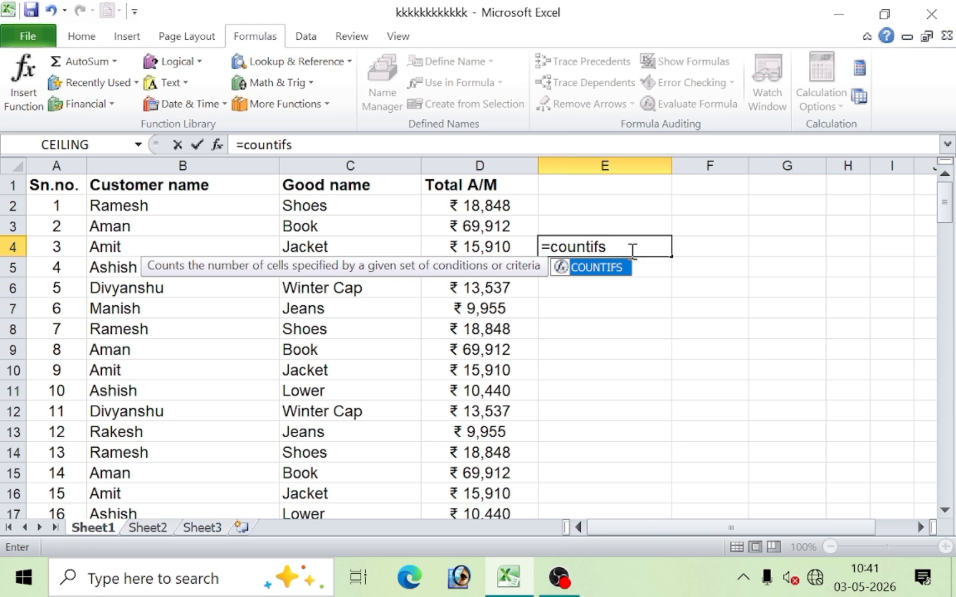
{"action": "type", "text": "("}
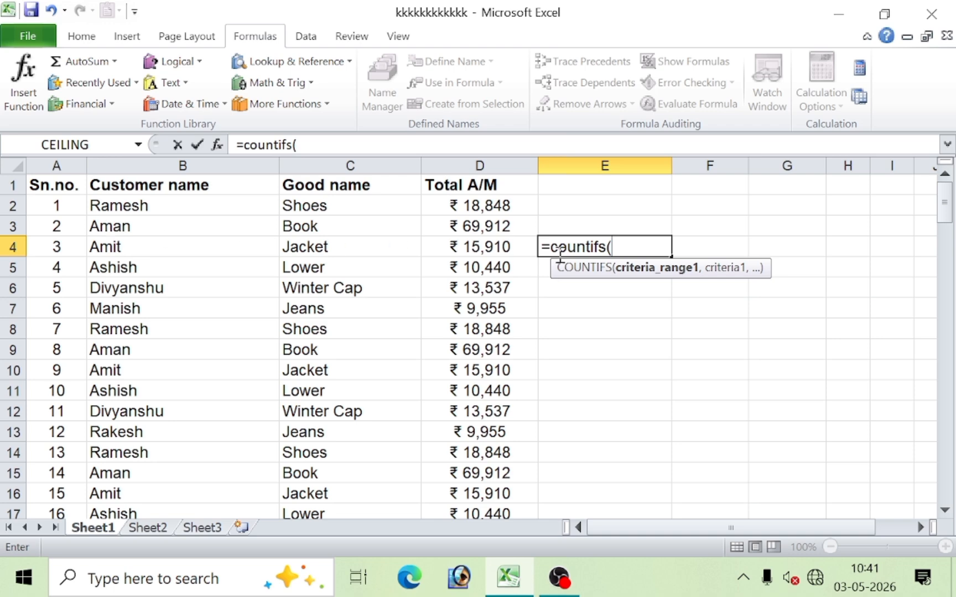
{"action": "left_click", "coordinate": [135, 204]}
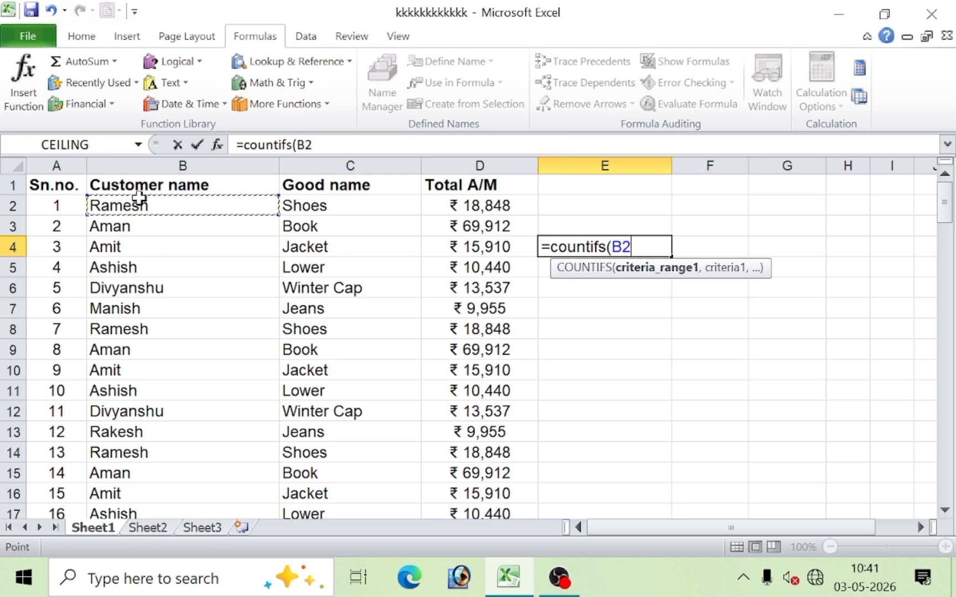
{"action": "key", "text": "ctrl+shift+Down"}
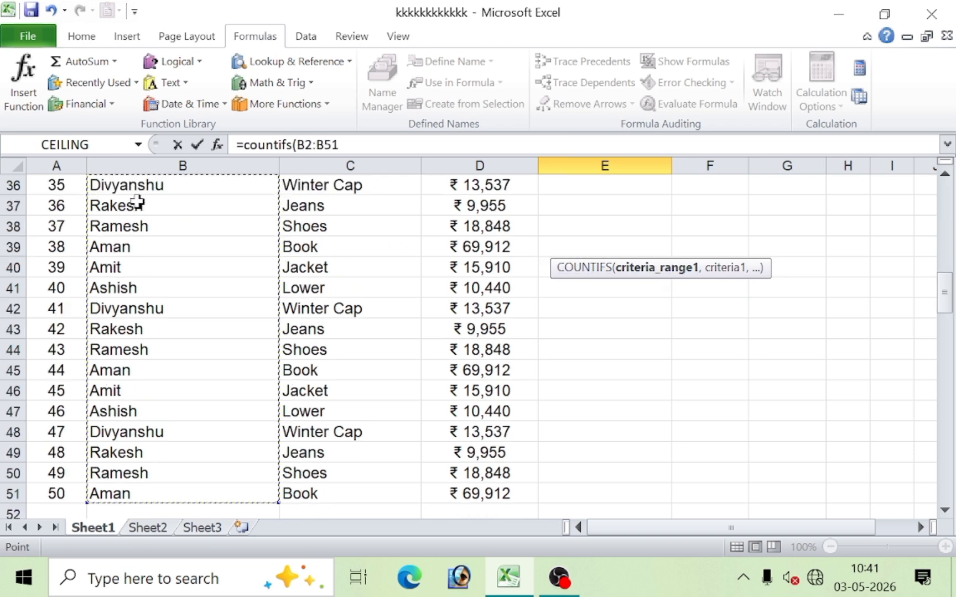
{"action": "scroll", "coordinate": [136, 205], "scroll_direction": "up", "scroll_amount": 12}
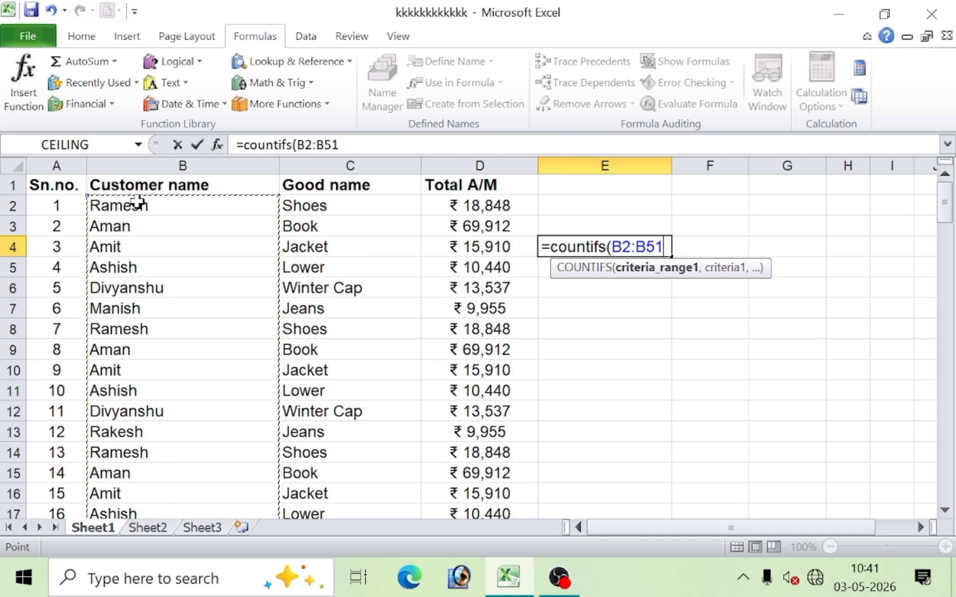
{"action": "type", "text": ","}
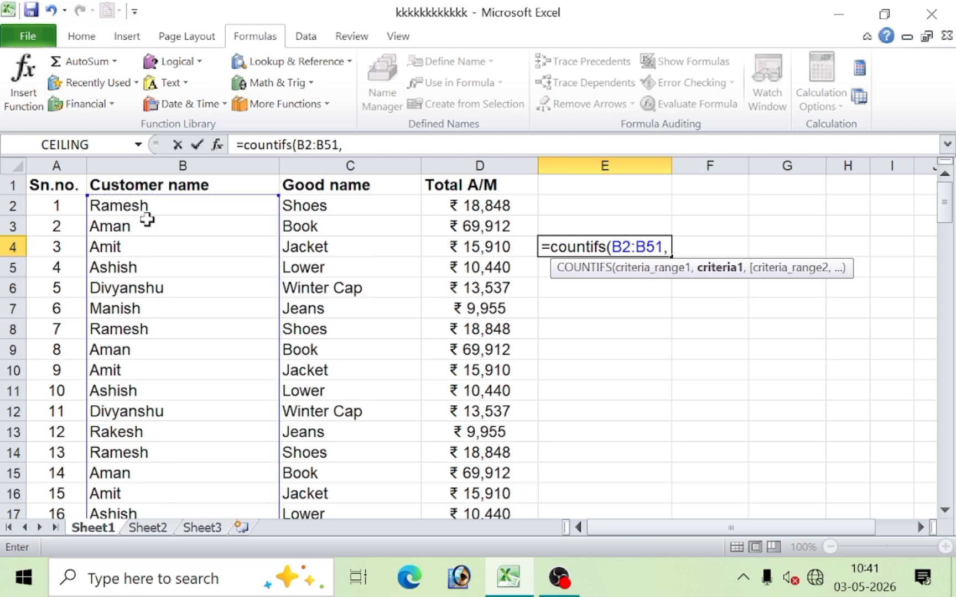
{"action": "left_click", "coordinate": [113, 229]}
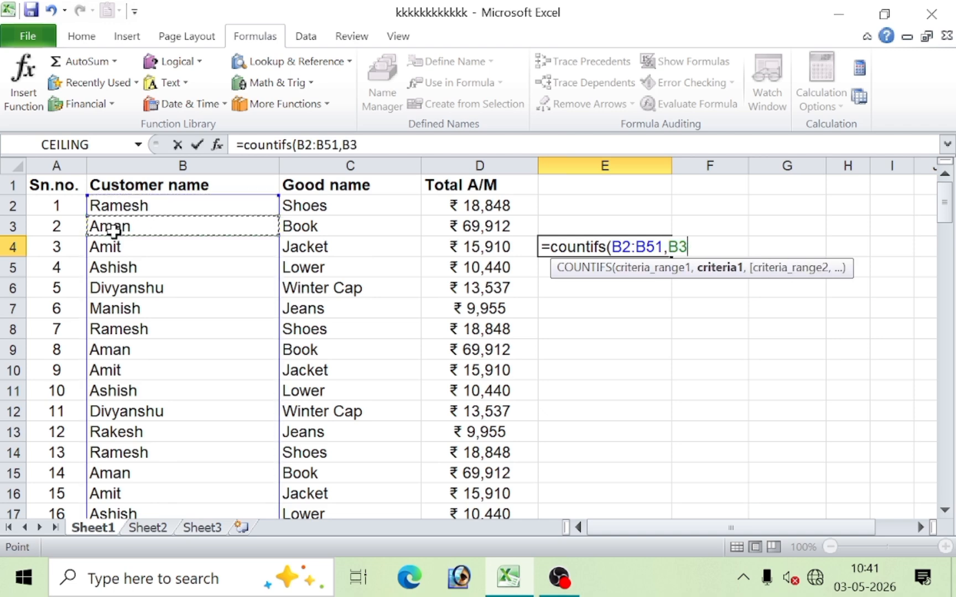
Add goods C2:C51 as the second criteria range with C4 as its criterion, and complete the COUNTIFS formula in E4
{"action": "type", "text": ","}
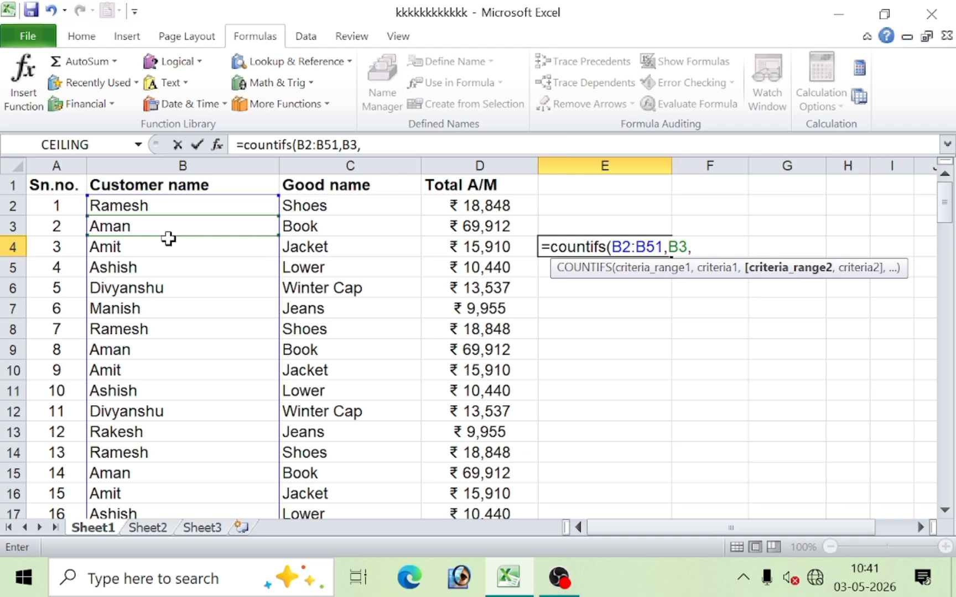
{"action": "left_click", "coordinate": [298, 204]}
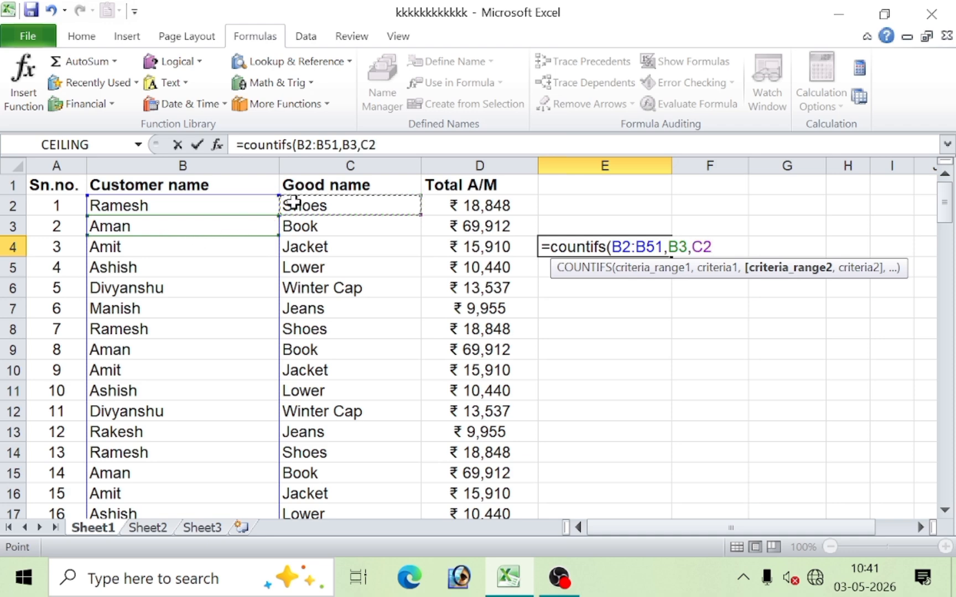
{"action": "key", "text": "ctrl+shift+Down"}
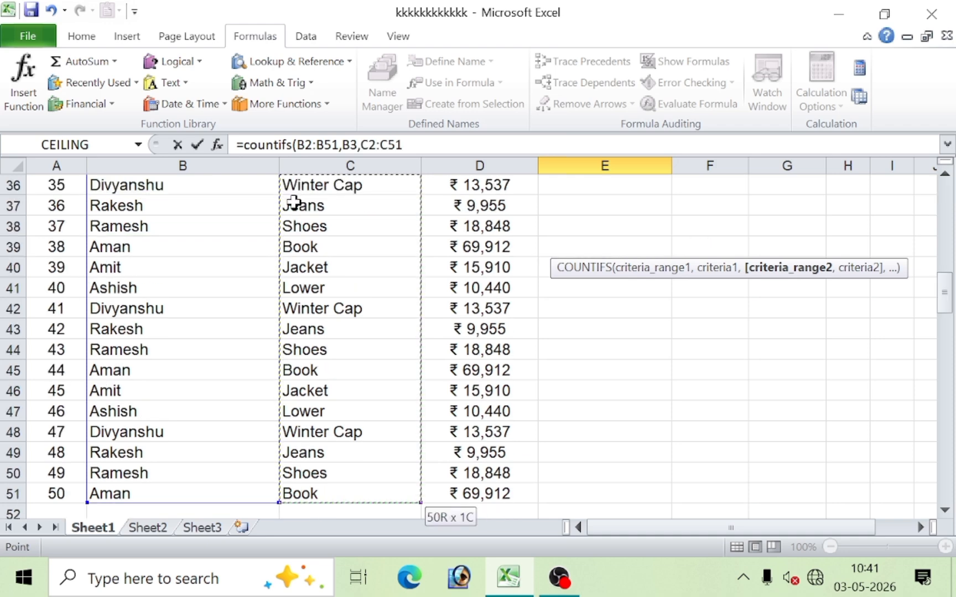
{"action": "type", "text": ","}
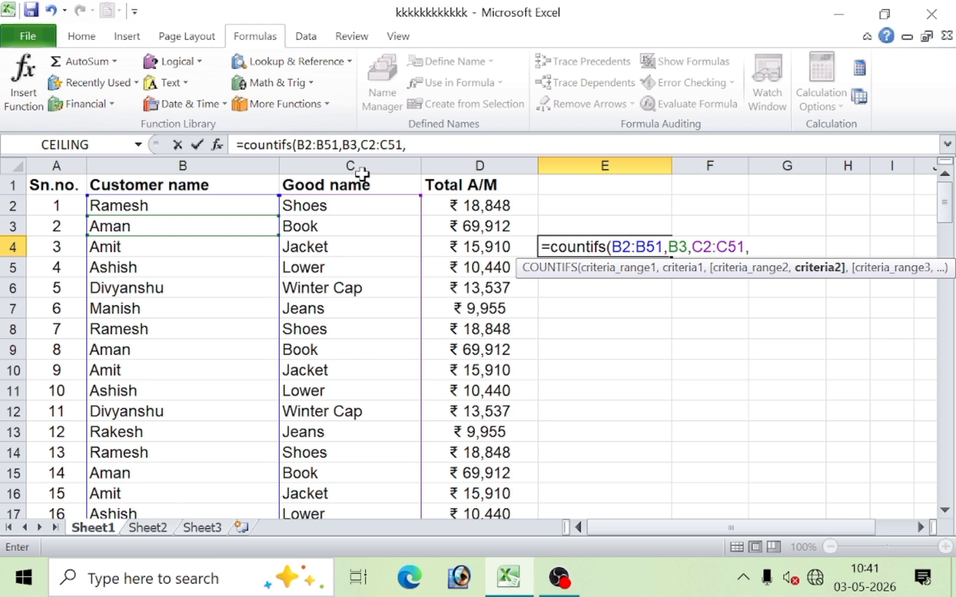
{"action": "left_click", "coordinate": [324, 254]}
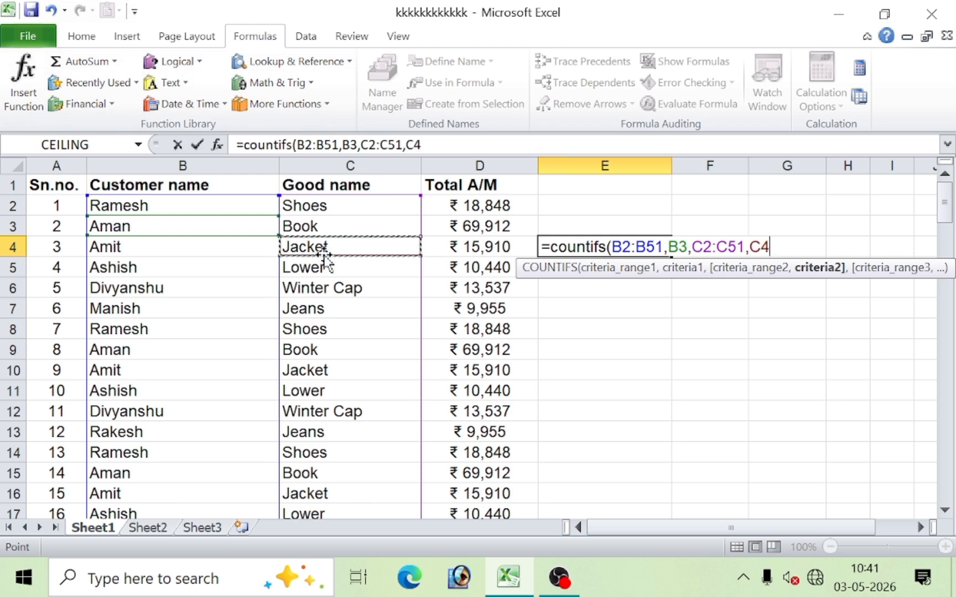
{"action": "type", "text": ")"}
{"action": "key", "text": "Return"}
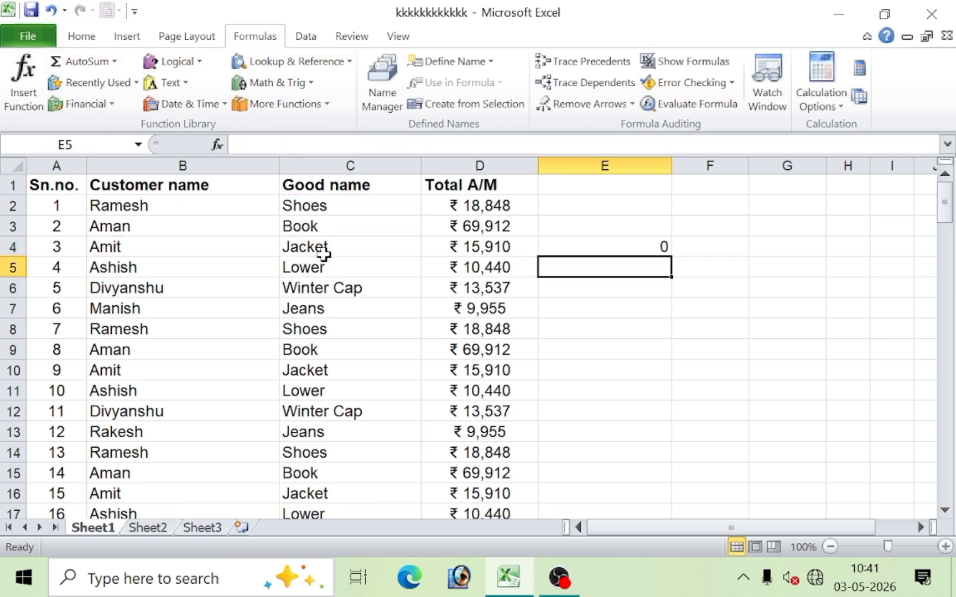
Check the COUNTIFS criteria cells B3 and C4, and change the good name in C9 to Jacket
{"action": "left_click", "coordinate": [609, 247]}
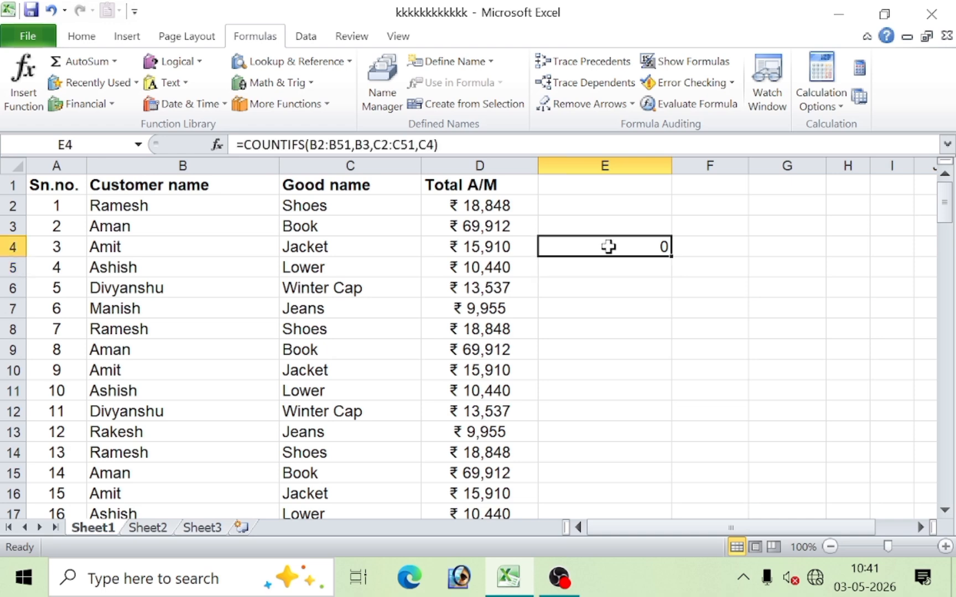
{"action": "left_click", "coordinate": [110, 224]}
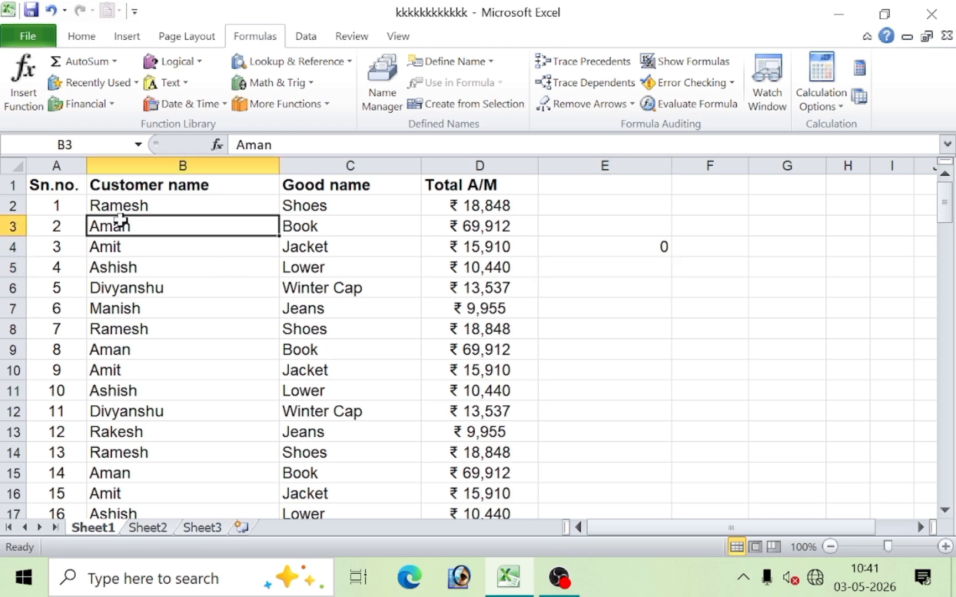
{"action": "left_click", "coordinate": [316, 247]}
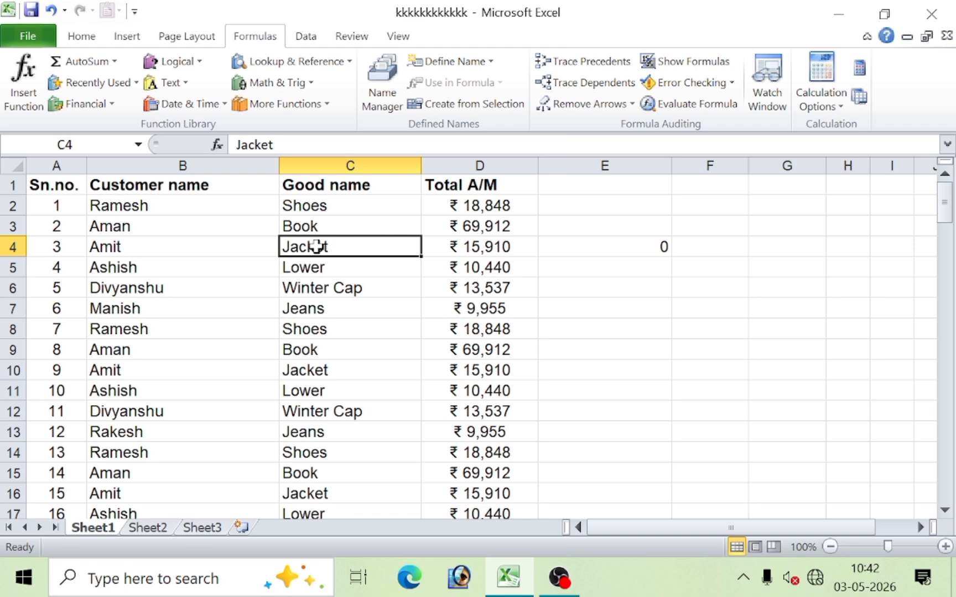
{"action": "left_click", "coordinate": [309, 351]}
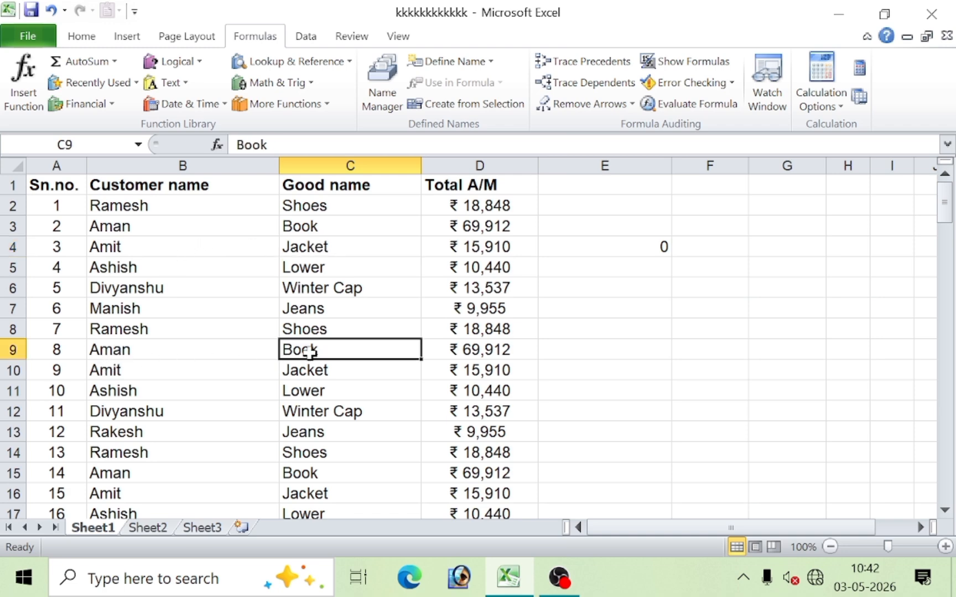
{"action": "type", "text": "ja"}
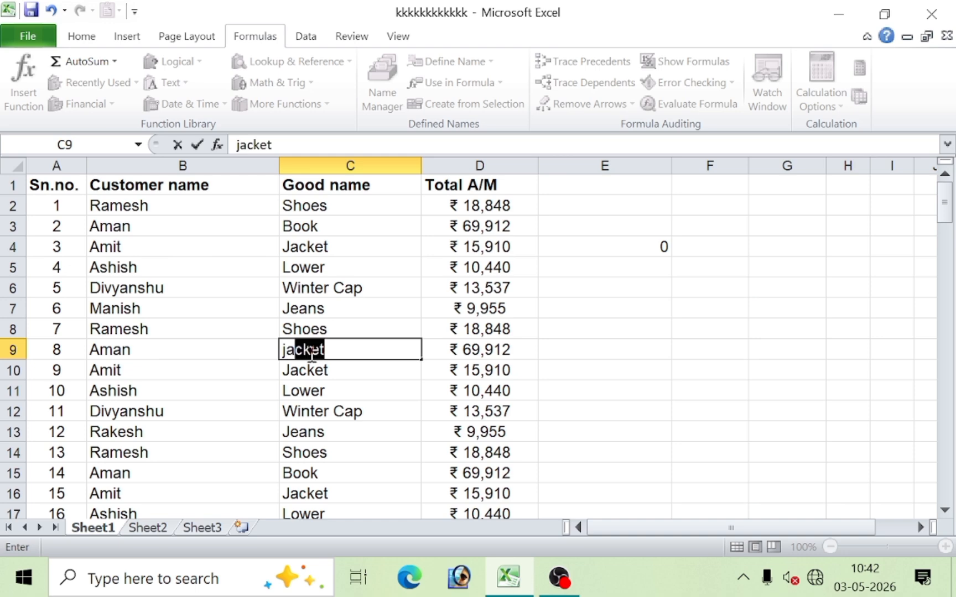
{"action": "key", "text": "Tab"}
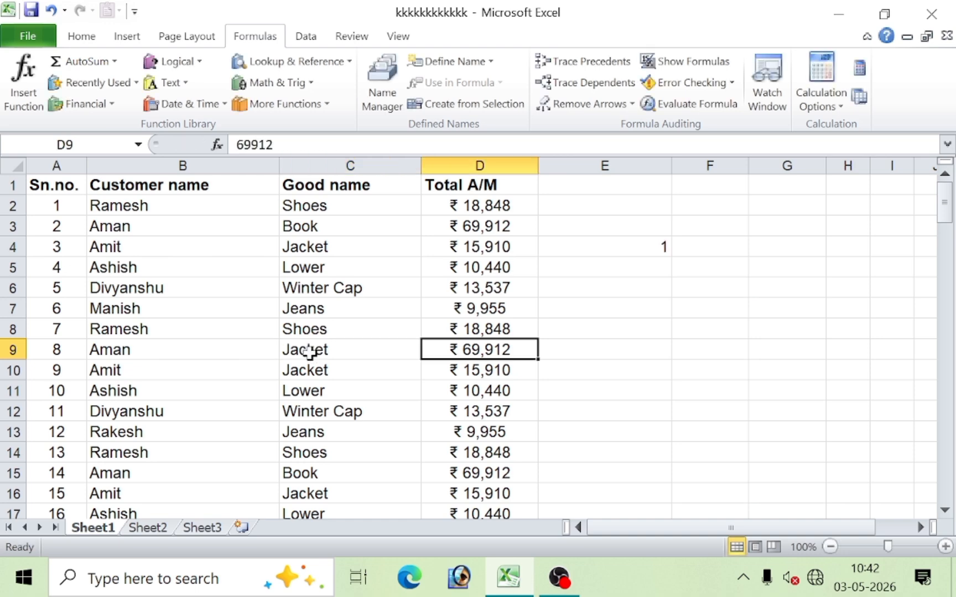
Compare the COUNTIFS result in E4 with the customer and good name in row 9
{"action": "left_click", "coordinate": [645, 252]}
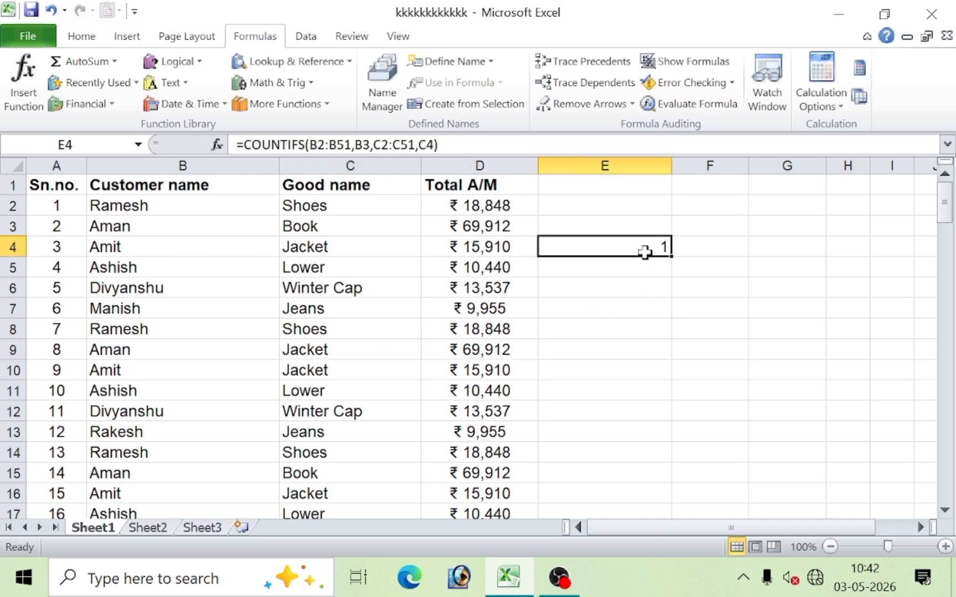
{"action": "left_click_drag", "start_coordinate": [119, 353], "coordinate": [609, 292]}
{"action": "left_click_drag", "start_coordinate": [593, 345], "coordinate": [597, 343]}
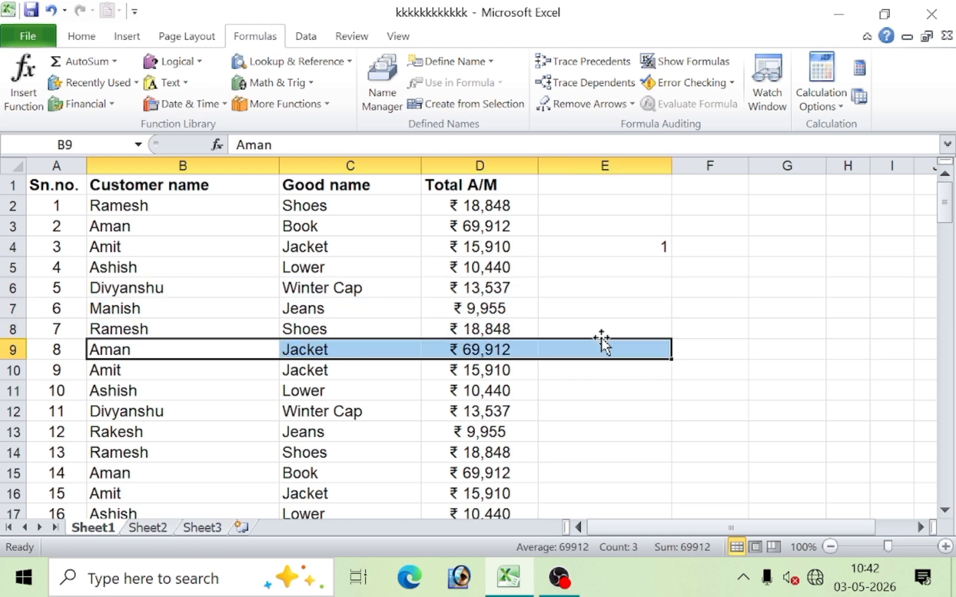
{"action": "left_click", "coordinate": [647, 247]}
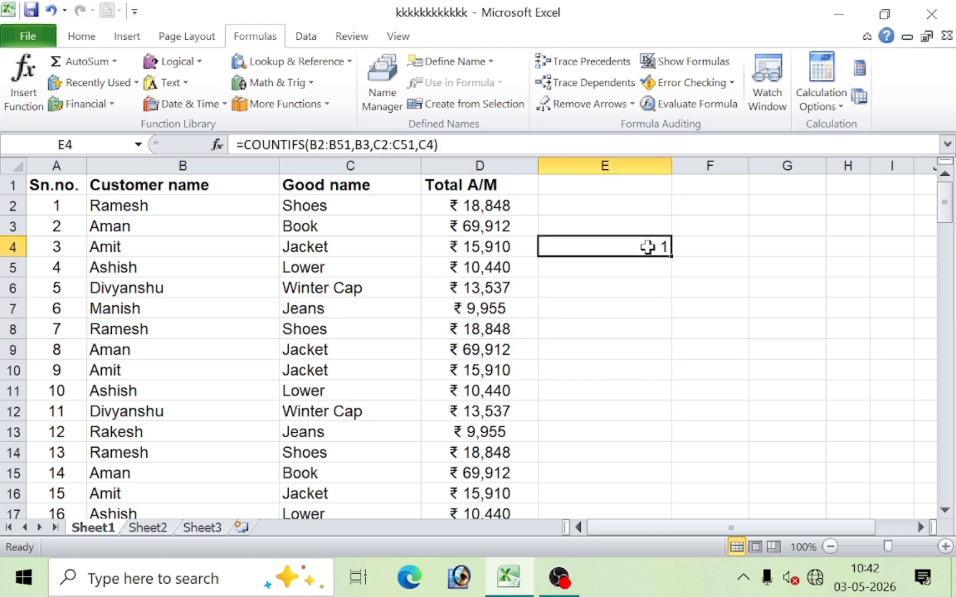
{"action": "left_click", "coordinate": [115, 354]}
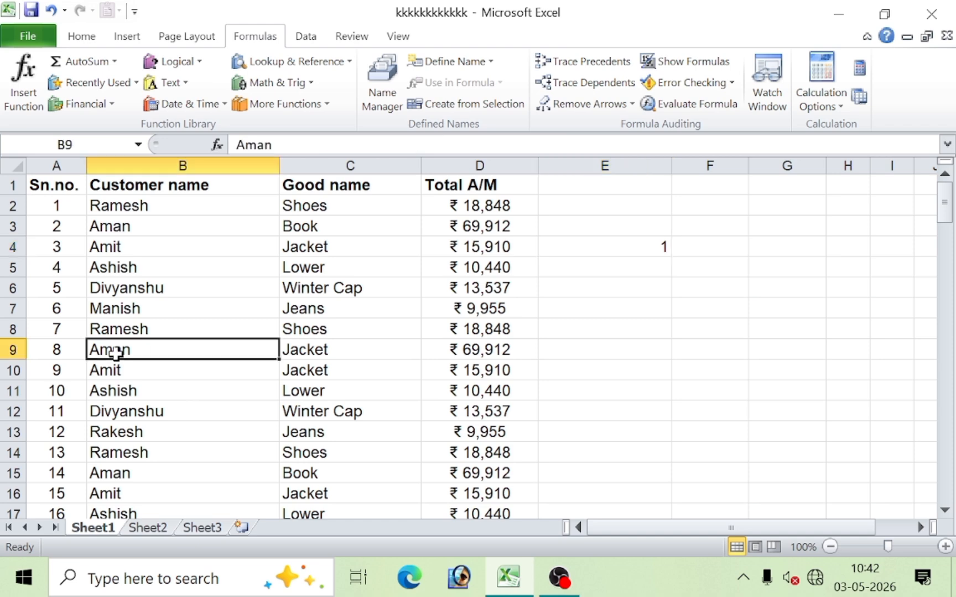
{"action": "left_click", "coordinate": [645, 248]}
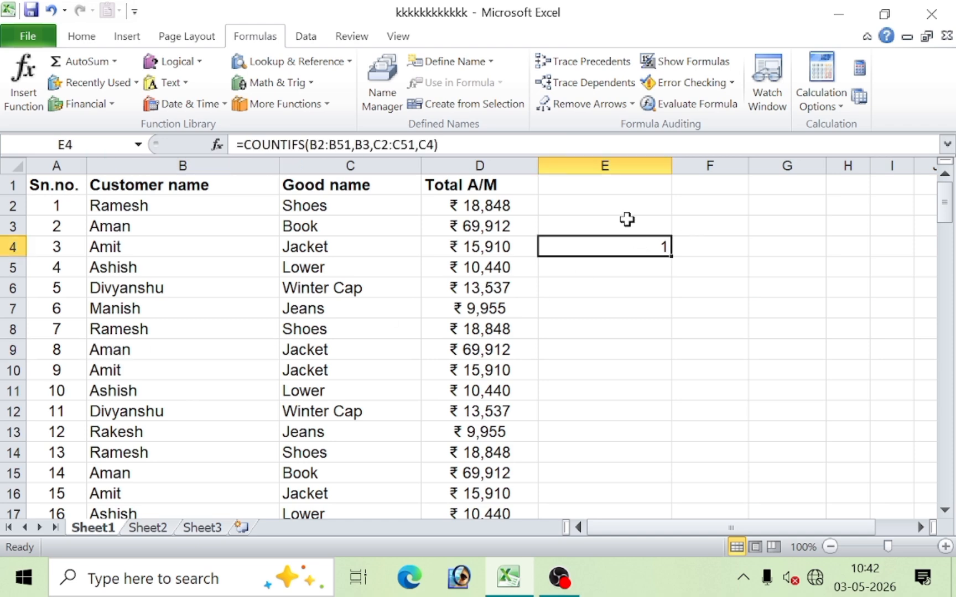
{"action": "left_click", "coordinate": [635, 273]}
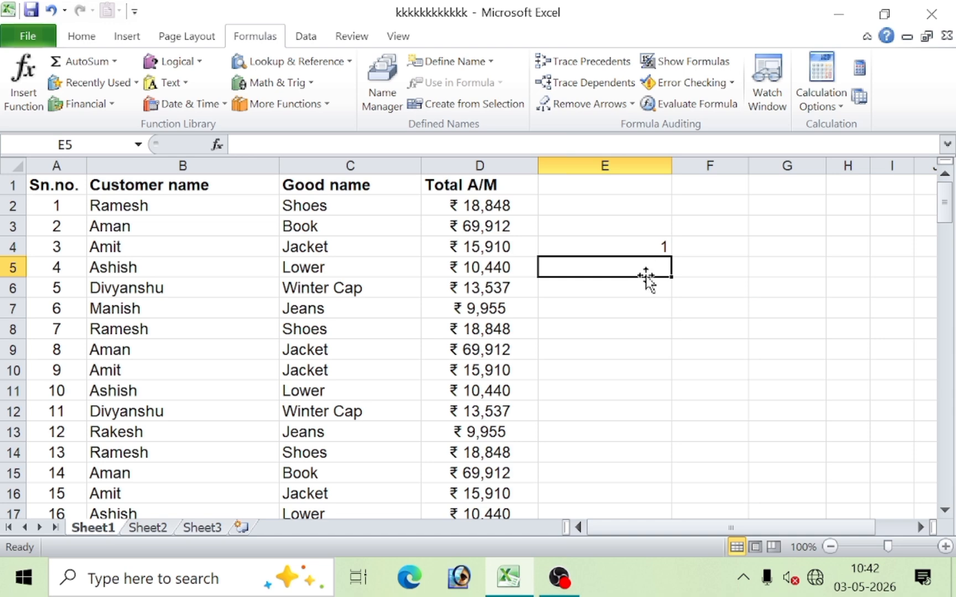
{"action": "left_click", "coordinate": [639, 290]}
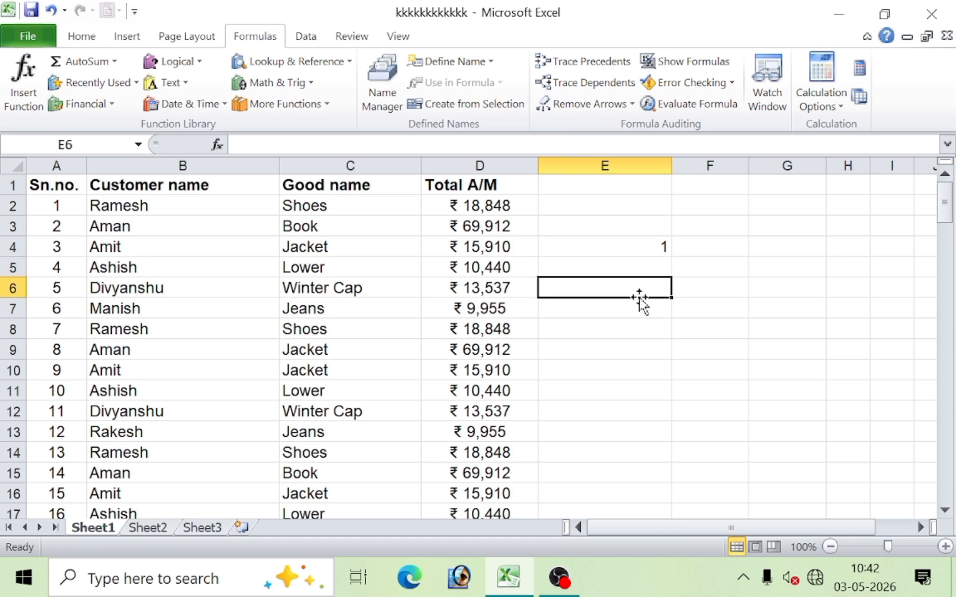
Start a COUNTIFS formula in E6 with customer names B2:B51 as the first criteria range and B2 as its criterion
{"action": "left_click", "coordinate": [118, 208]}
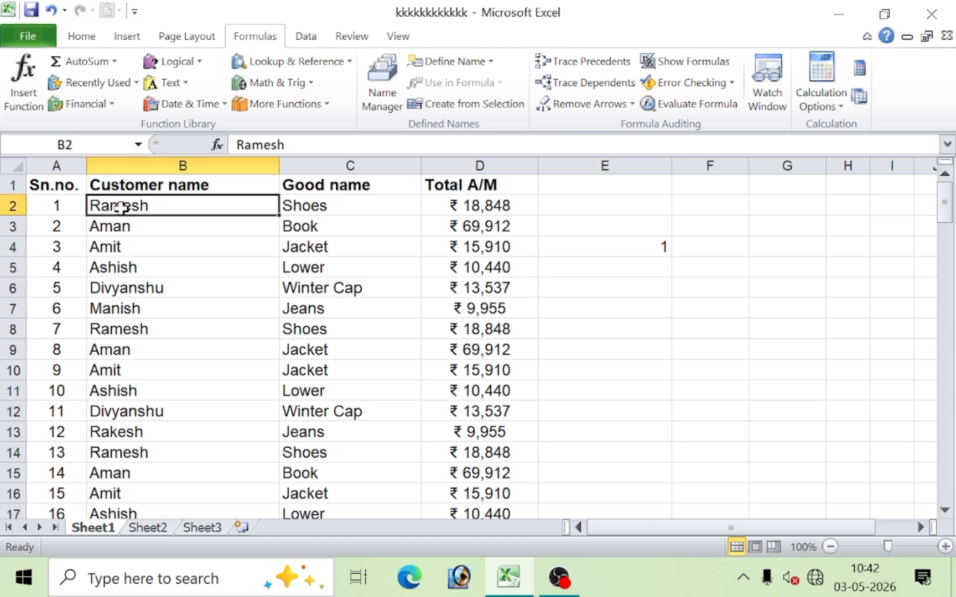
{"action": "left_click", "coordinate": [335, 207]}
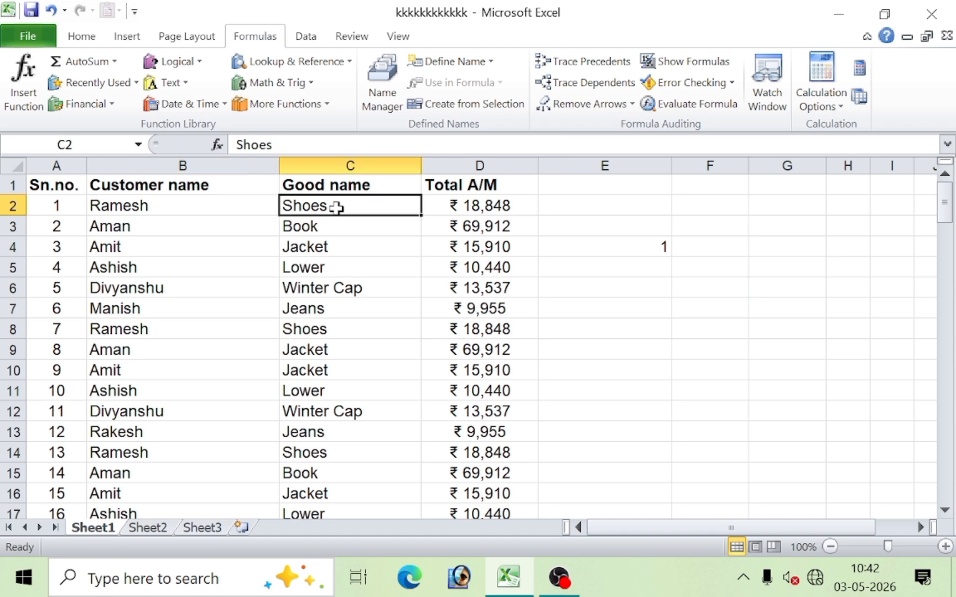
{"action": "left_click", "coordinate": [593, 285]}
{"action": "type", "text": "="}
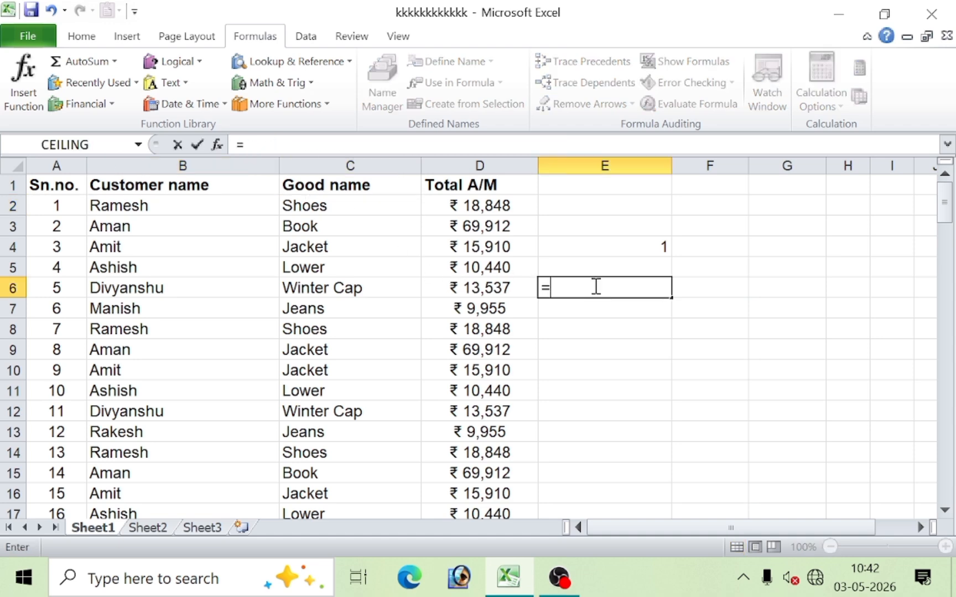
{"action": "type", "text": "countifs"}
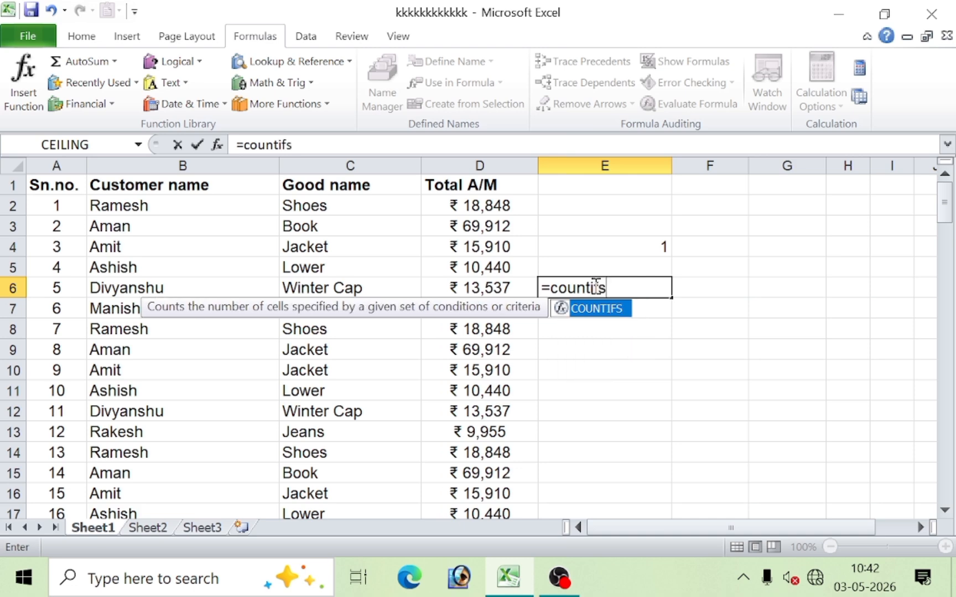
{"action": "type", "text": "("}
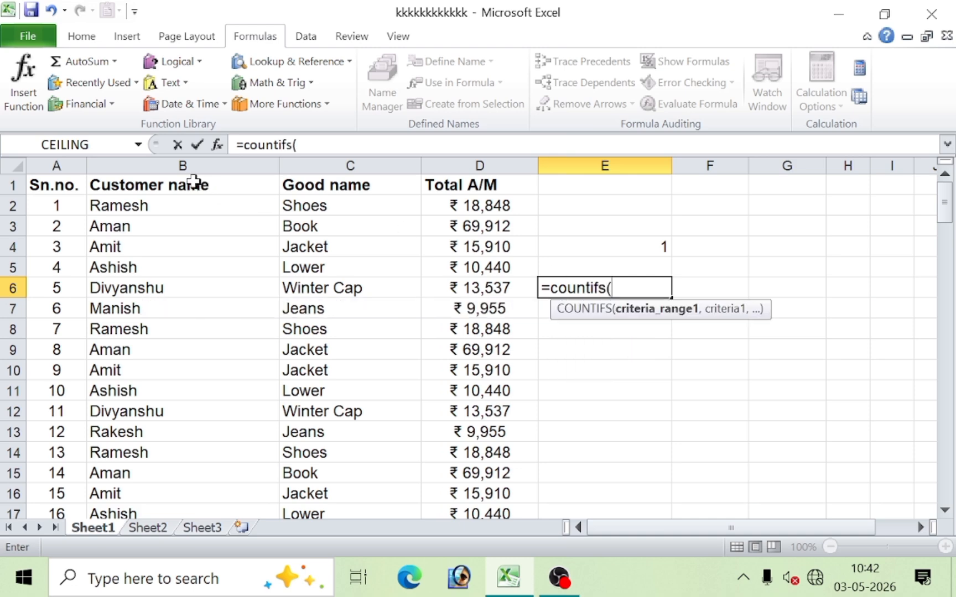
{"action": "left_click", "coordinate": [132, 205]}
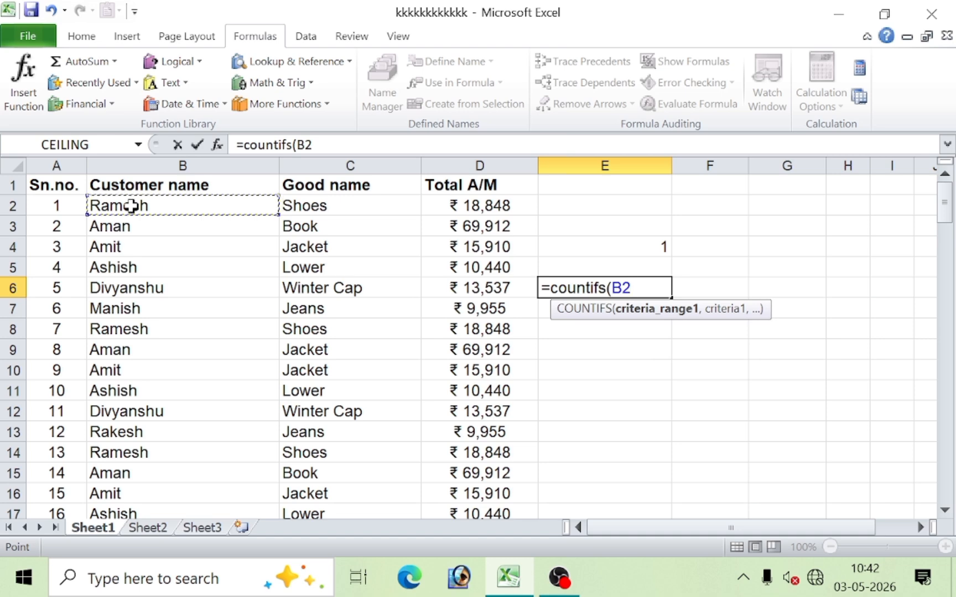
{"action": "key", "text": "ctrl+shift+Down"}
{"action": "key", "text": "ctrl+BackSpace"}
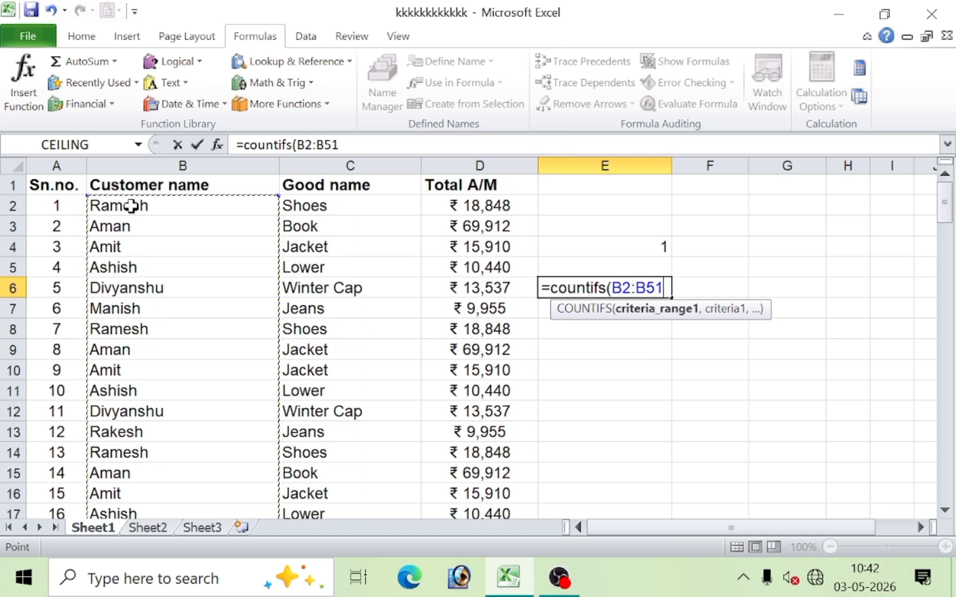
{"action": "type", "text": ","}
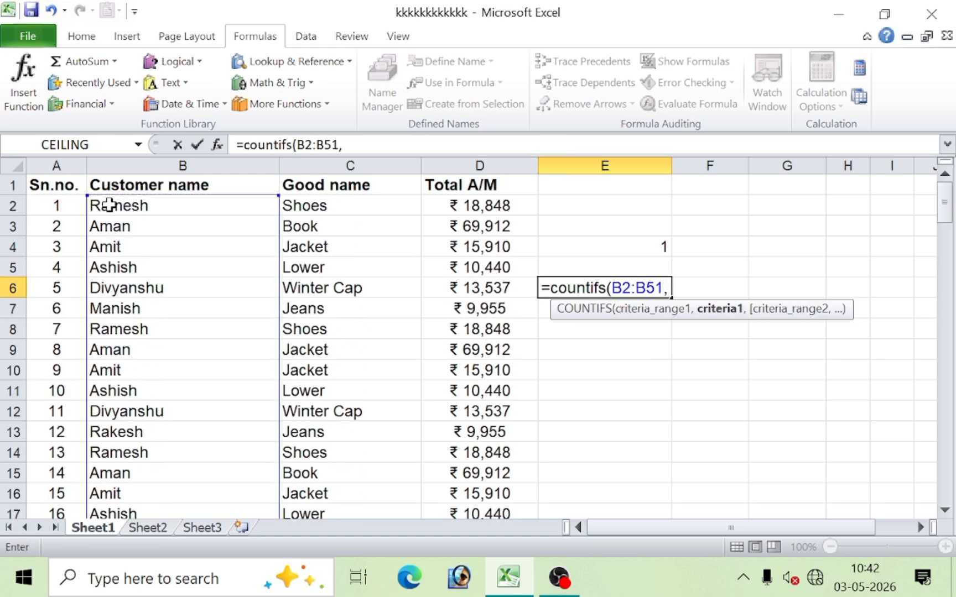
{"action": "left_click", "coordinate": [143, 206]}
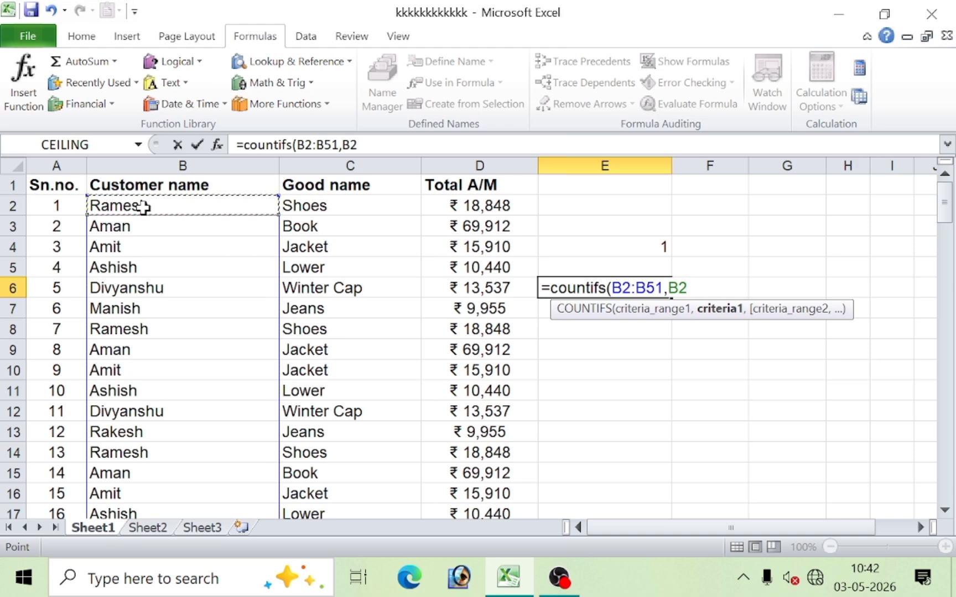
Add goods C2:C51 as the second criteria range with C2 as its criterion, and complete the COUNTIFS formula in E6
{"action": "type", "text": ","}
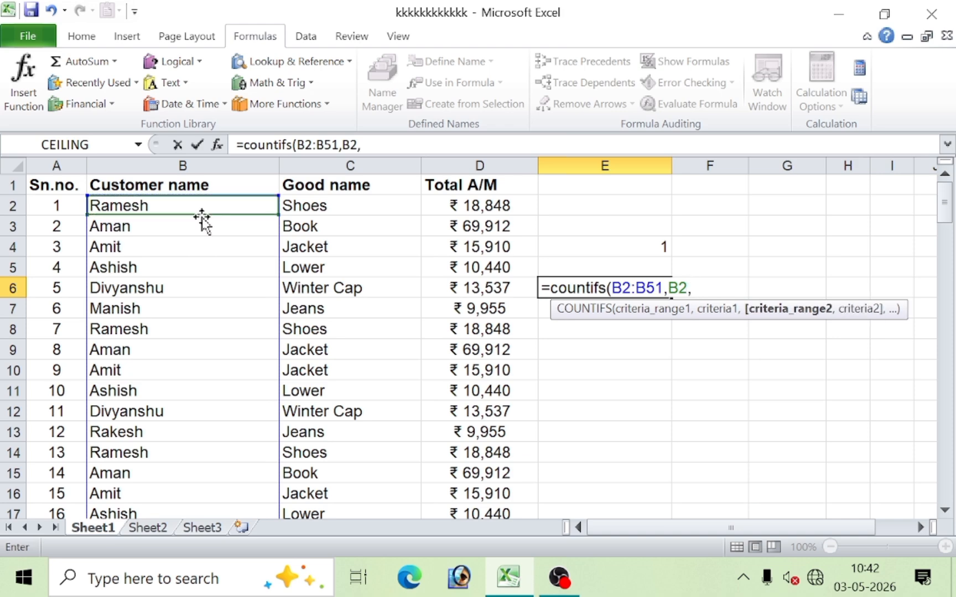
{"action": "left_click", "coordinate": [353, 207]}
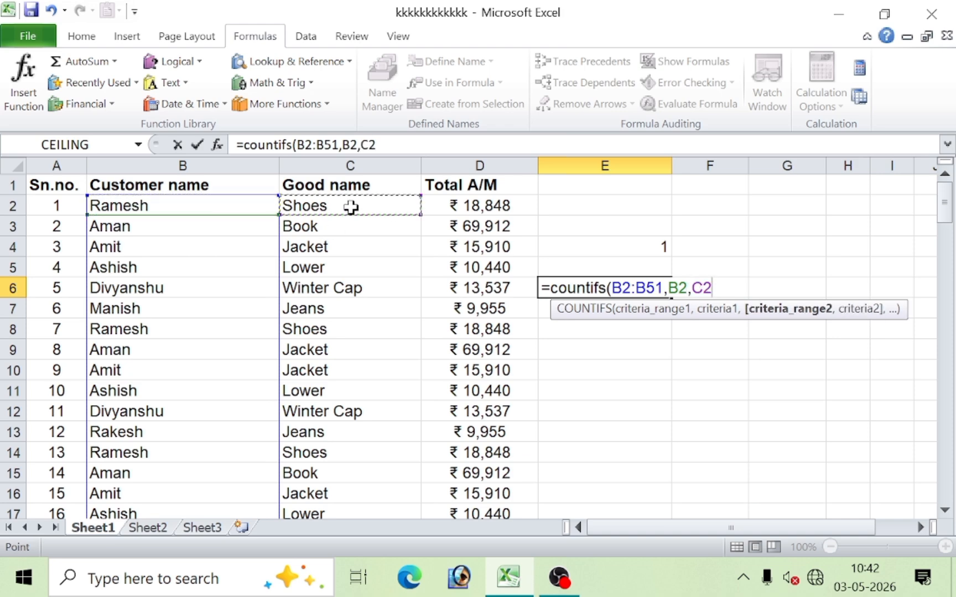
{"action": "key", "text": "ctrl+shift+Down"}
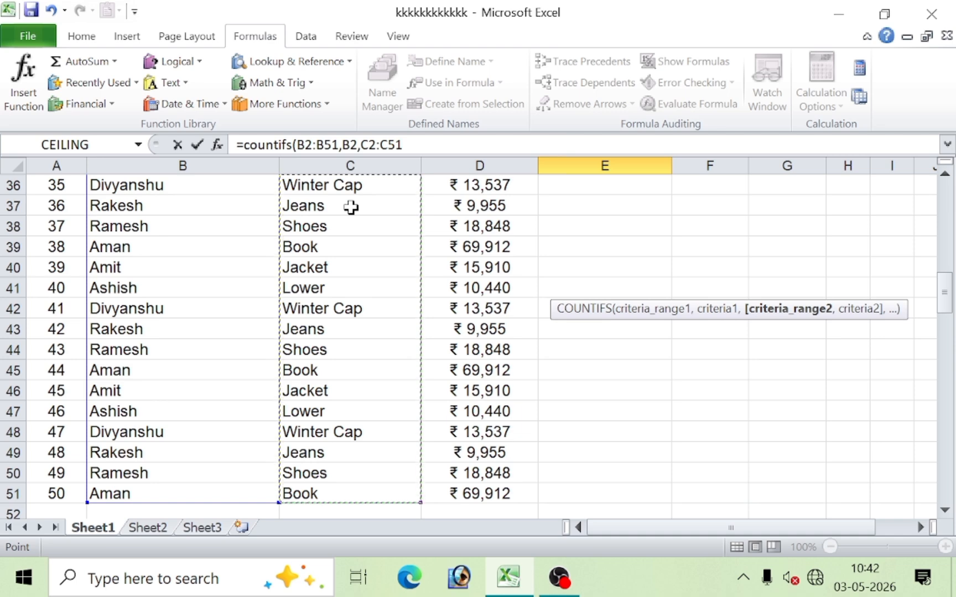
{"action": "type", "text": ","}
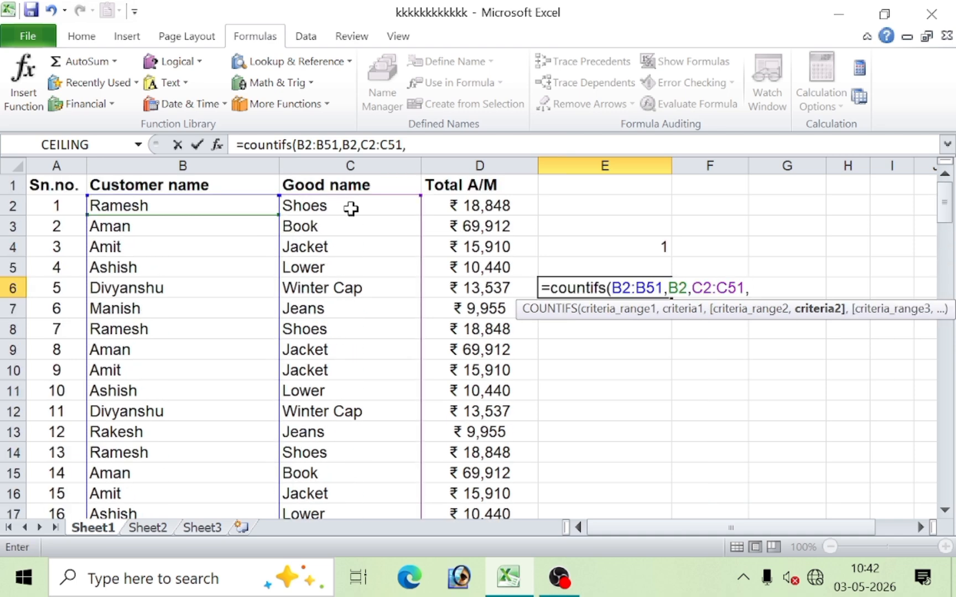
{"action": "left_click", "coordinate": [319, 205]}
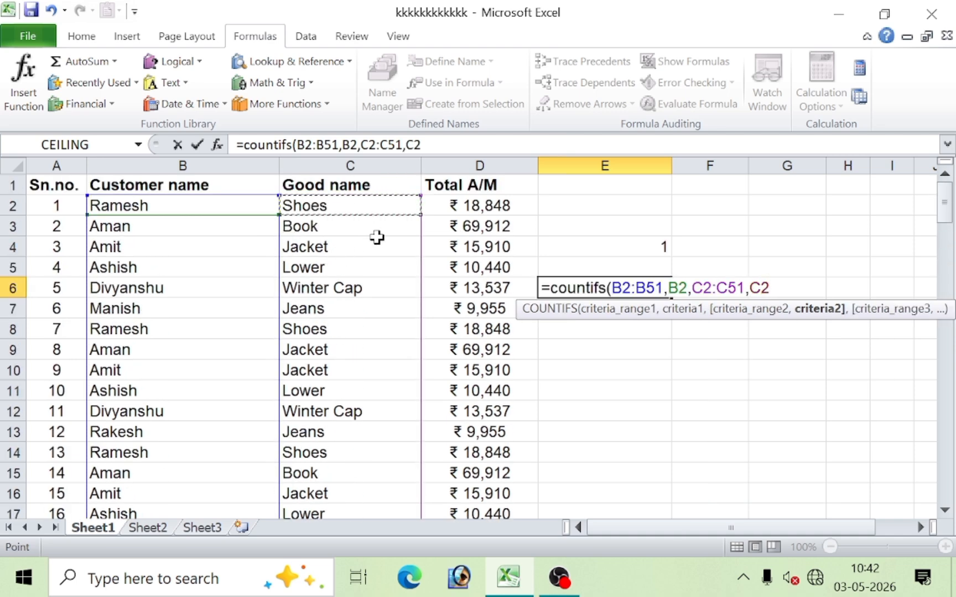
{"action": "type", "text": ")"}
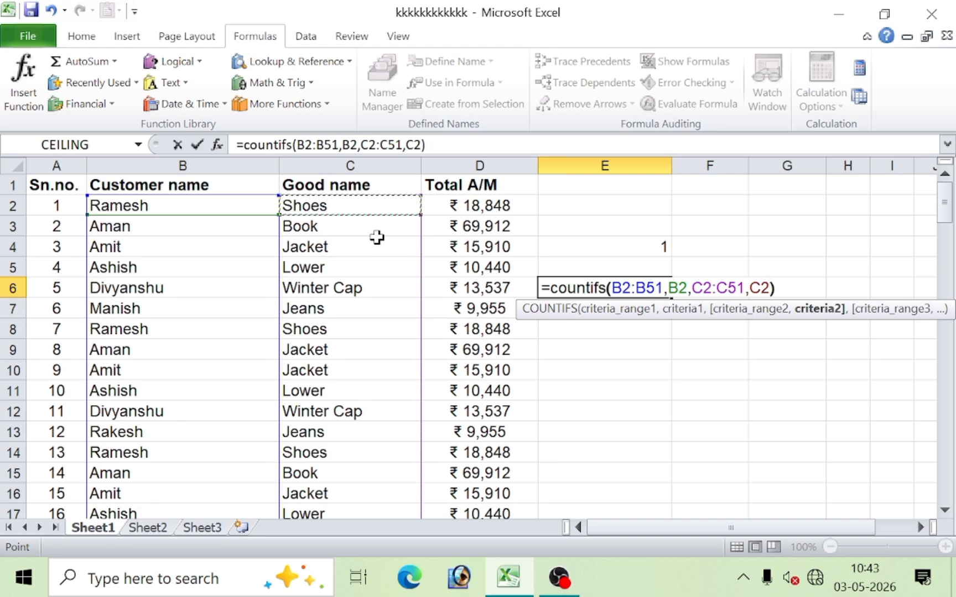
{"action": "key", "text": "Return"}
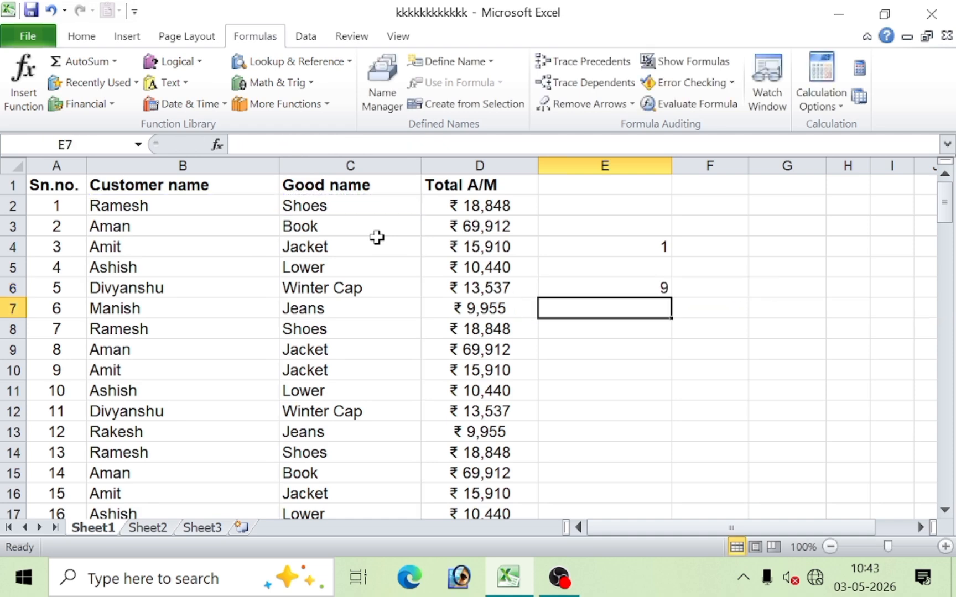
Compare the COUNTIFS result in E6 with its criteria cells B2 and C2
{"action": "left_click", "coordinate": [227, 203]}
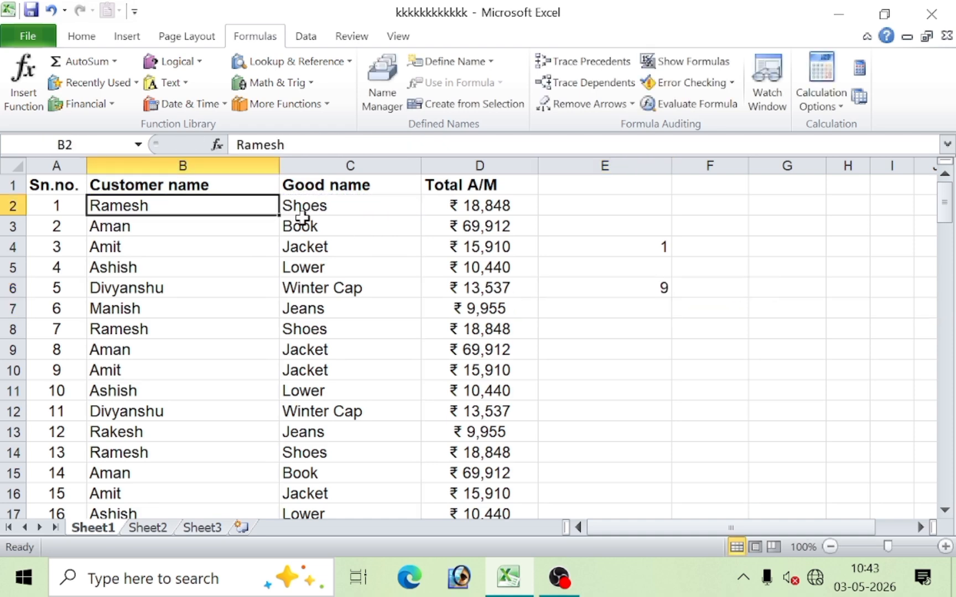
{"action": "left_click", "coordinate": [330, 207]}
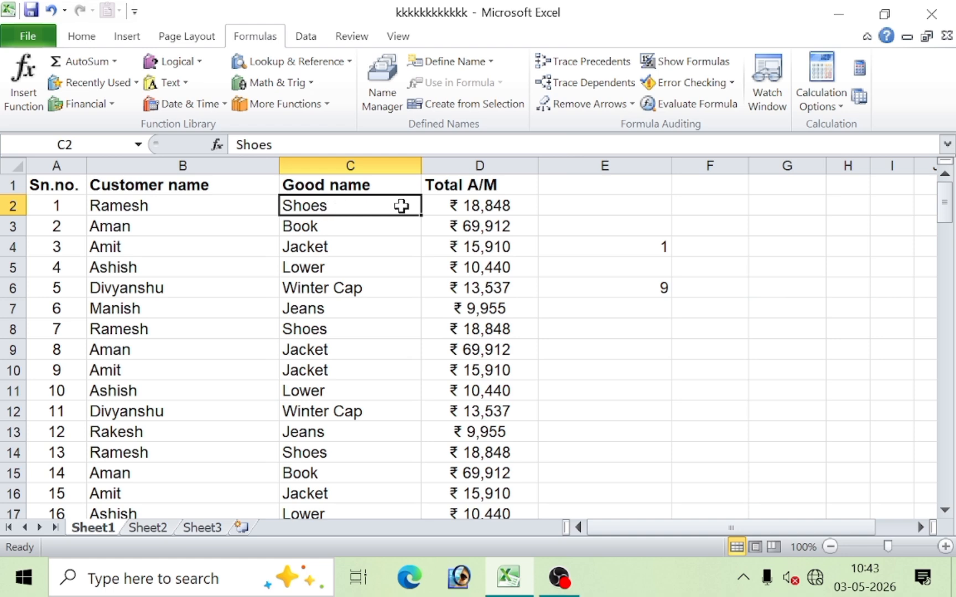
{"action": "left_click", "coordinate": [638, 294]}
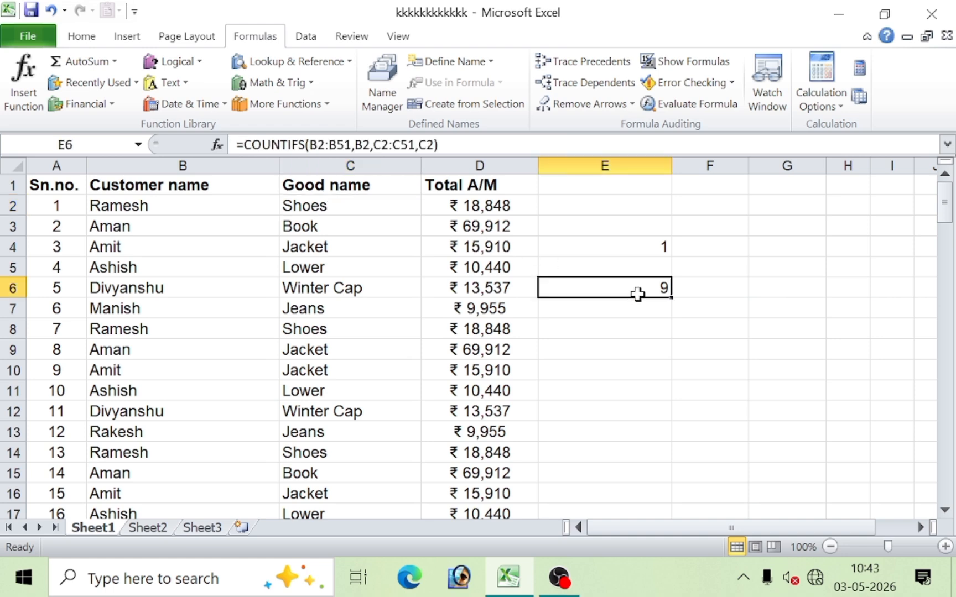